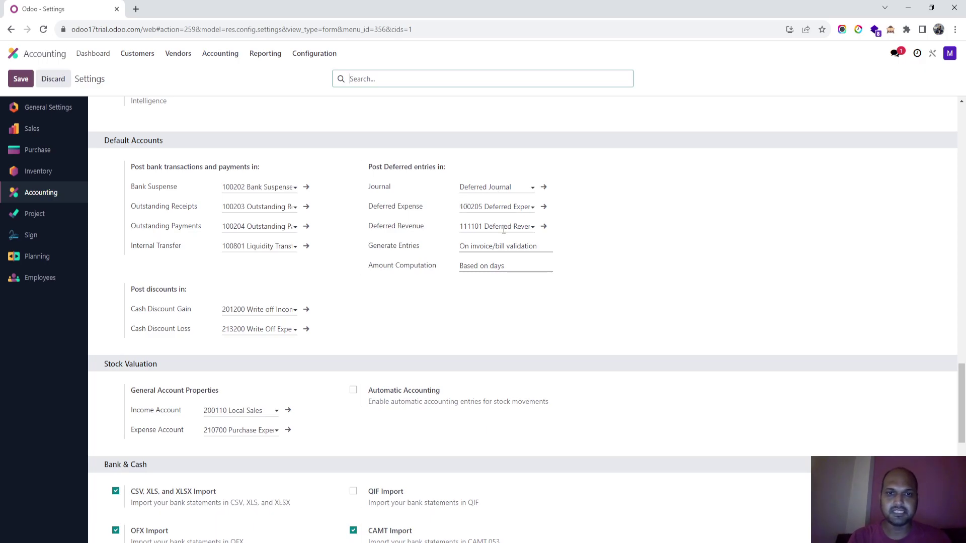
Set the deferred entries' amount computation to Equal per month, keeping generation on invoice/bill validation, and save the settings.
{"action": "left_click", "coordinate": [487, 249]}
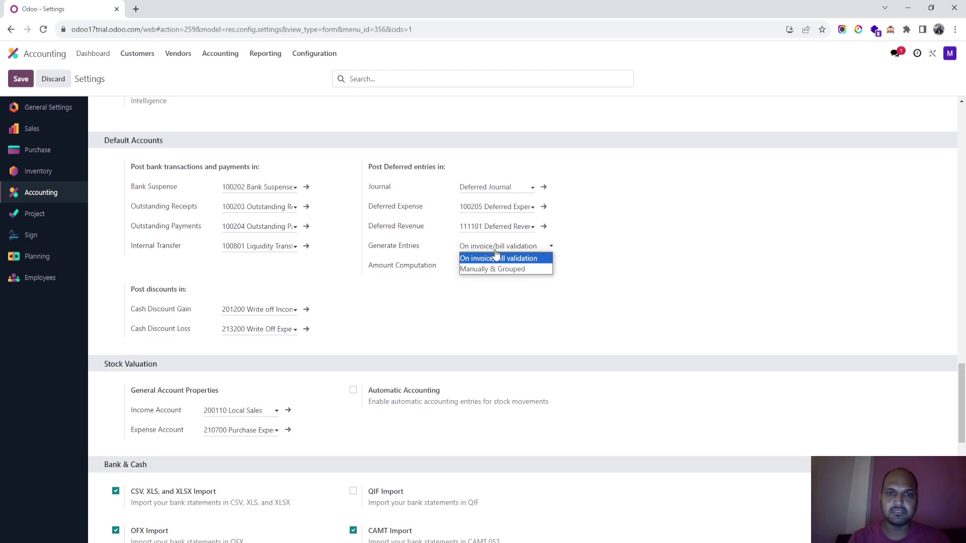
{"action": "left_click", "coordinate": [523, 249]}
{"action": "left_click", "coordinate": [523, 270]}
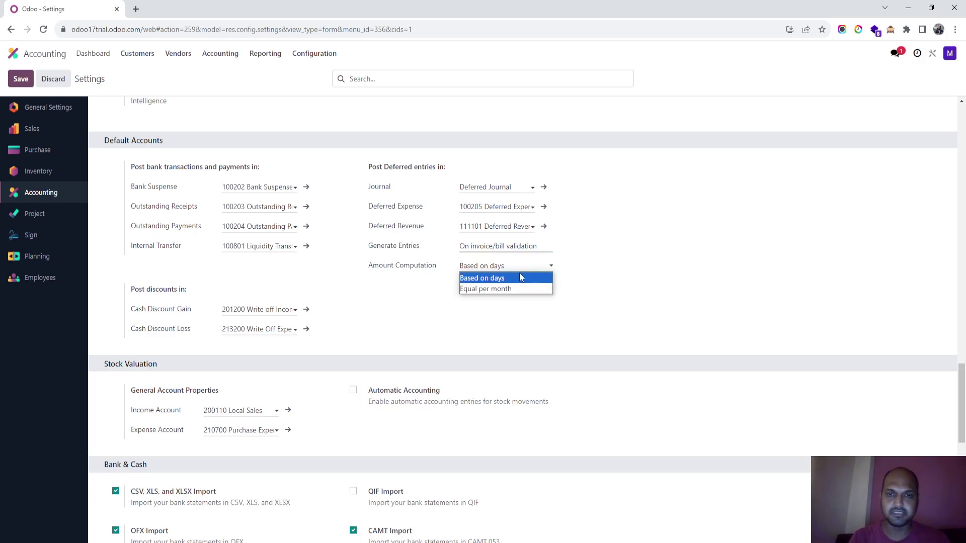
{"action": "left_click", "coordinate": [519, 287]}
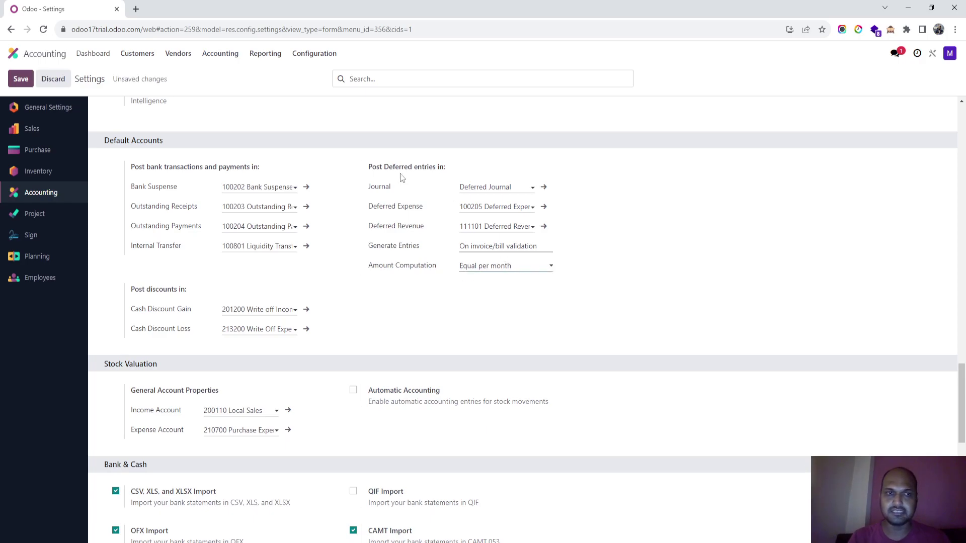
{"action": "left_click", "coordinate": [21, 79]}
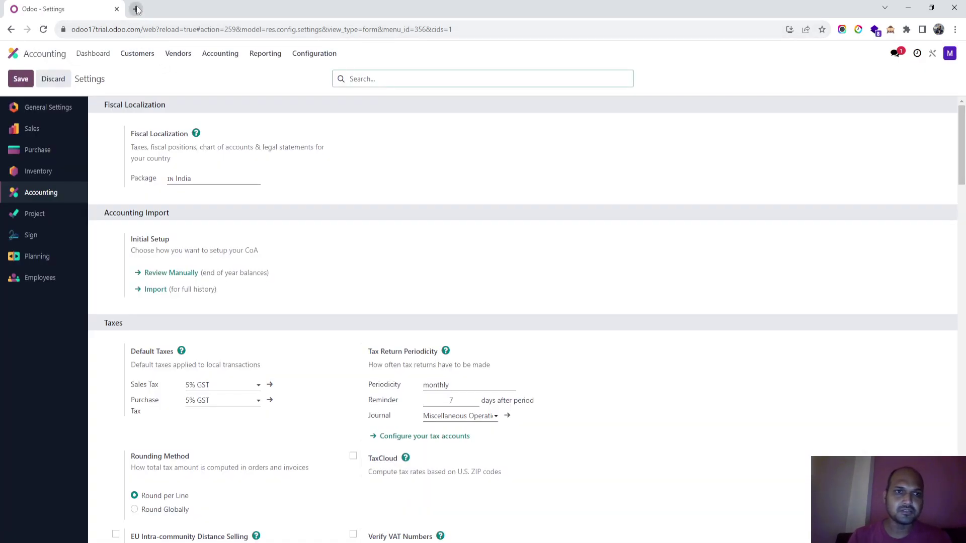
Duplicate the settings page in a second browser tab and start a new customer invoice there.
{"action": "right_click", "coordinate": [86, 6]}
{"action": "left_click", "coordinate": [123, 78]}
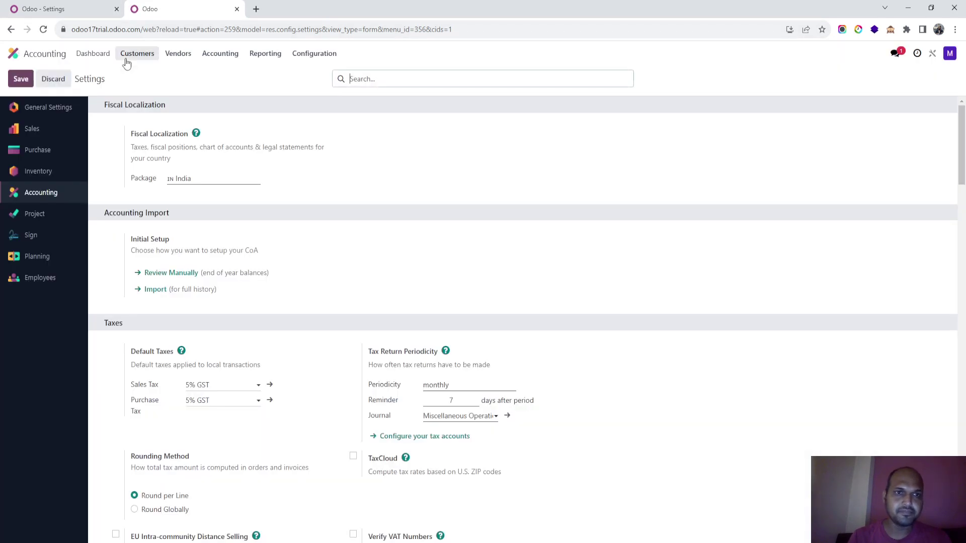
{"action": "left_click", "coordinate": [131, 60]}
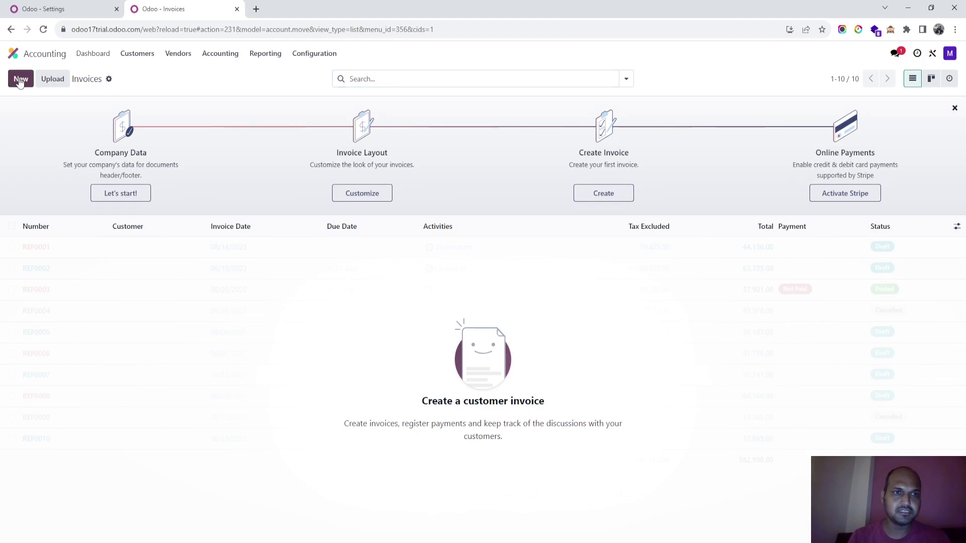
{"action": "left_click", "coordinate": [20, 81]}
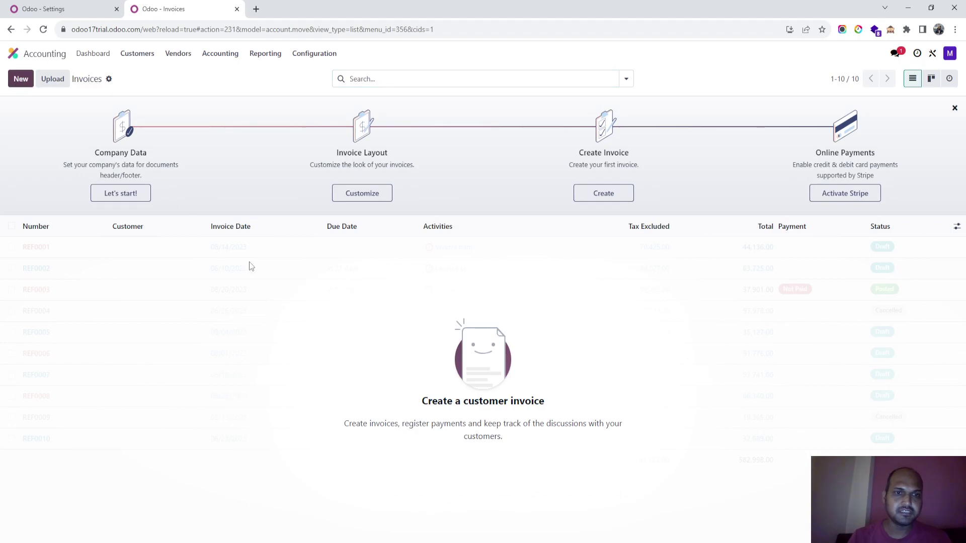
Create a new company contact named Customer 1 as the invoice's customer.
{"action": "left_click", "coordinate": [177, 179]}
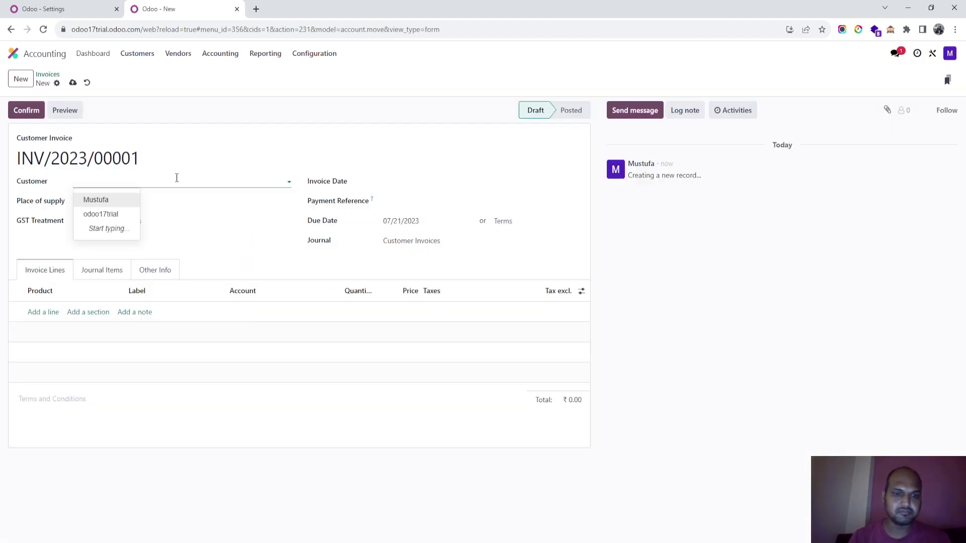
{"action": "type", "text": "Customer 1"}
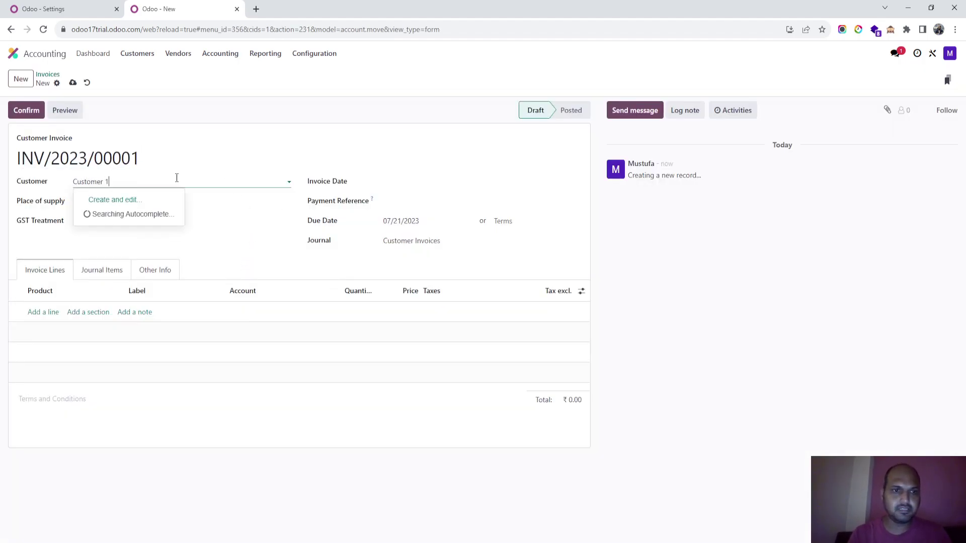
{"action": "key", "text": "Return"}
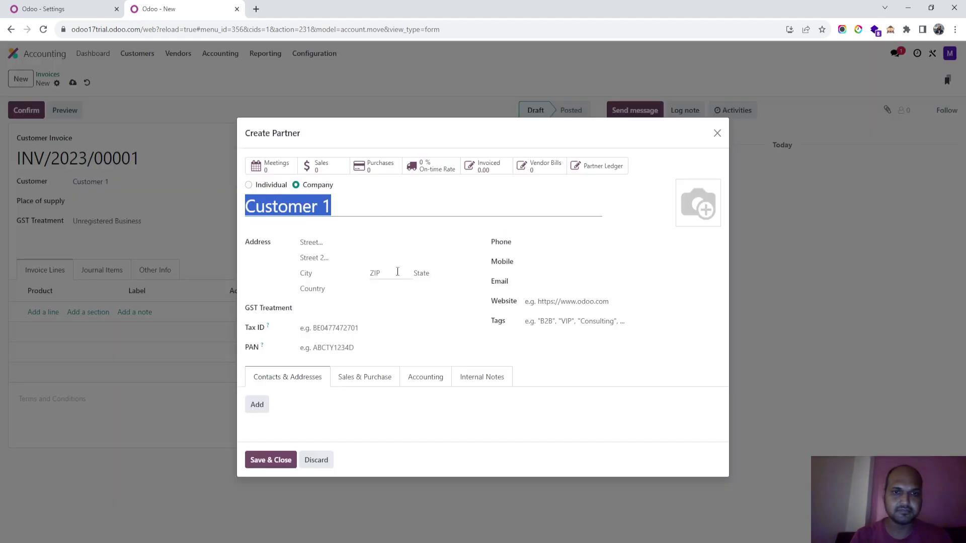
{"action": "left_click", "coordinate": [261, 467]}
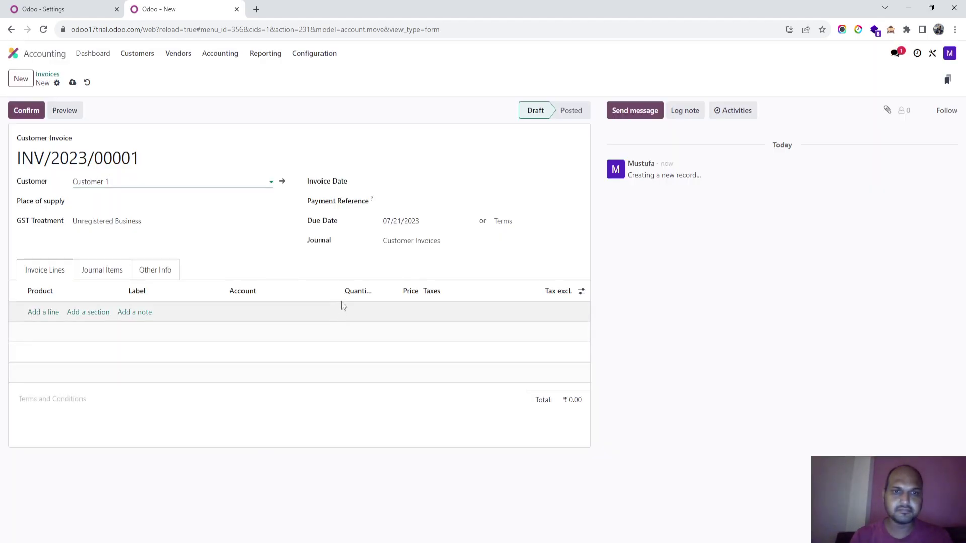
Set the invoice date to 04/01/2023.
{"action": "left_click", "coordinate": [396, 183]}
{"action": "left_click", "coordinate": [396, 212]}
{"action": "left_click", "coordinate": [396, 212]}
{"action": "left_click", "coordinate": [396, 212]}
{"action": "left_click", "coordinate": [565, 263]}
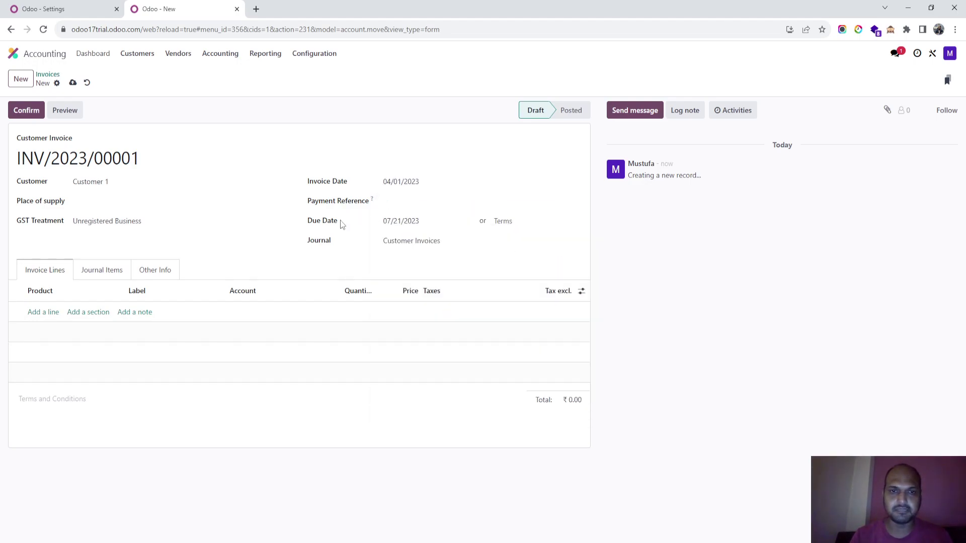
Add an invoice line with a newly created product named Internet Services.
{"action": "left_click", "coordinate": [43, 312]}
{"action": "left_click", "coordinate": [45, 311]}
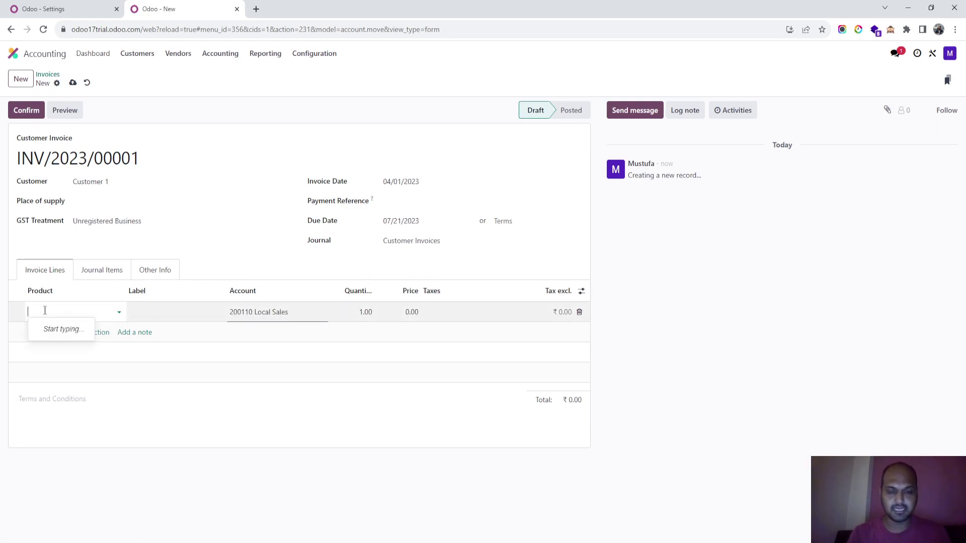
{"action": "type", "text": "Internet S"}
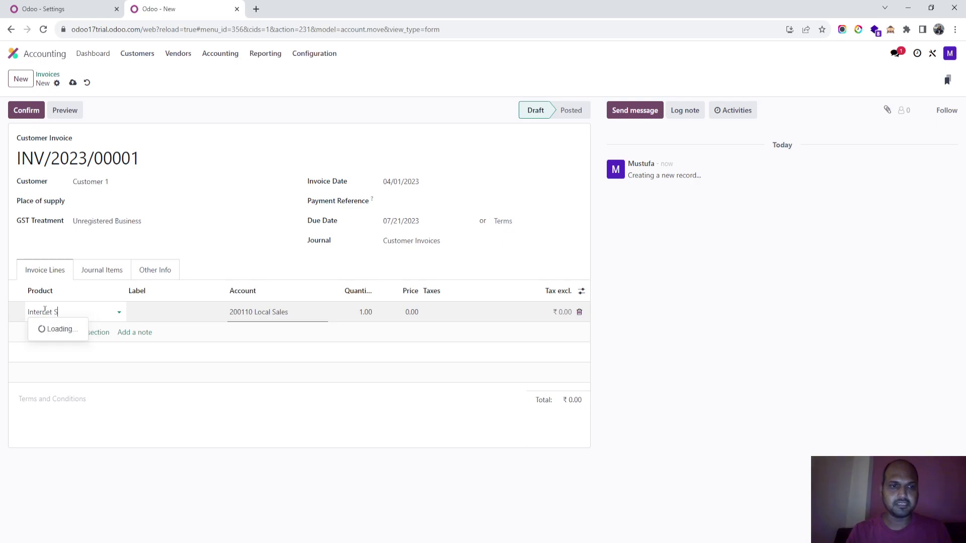
{"action": "type", "text": "ervices"}
{"action": "key", "text": "Return"}
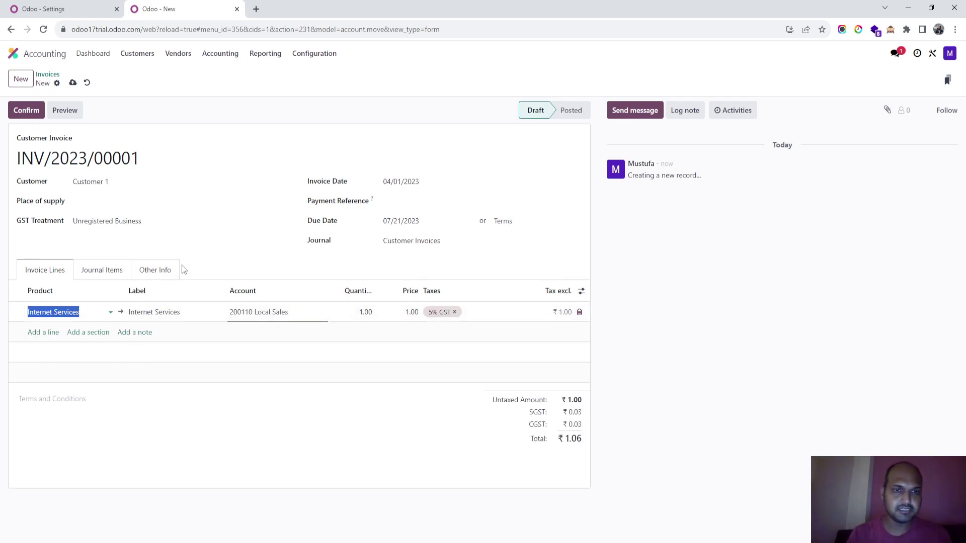
Set the invoice's required place of supply to Gujarat (IN).
{"action": "left_click", "coordinate": [183, 280]}
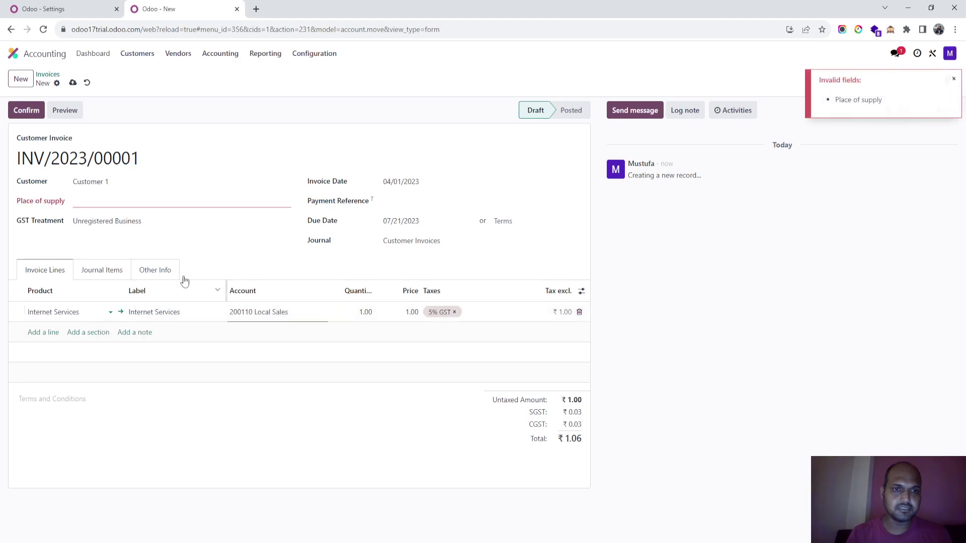
{"action": "left_click", "coordinate": [227, 203]}
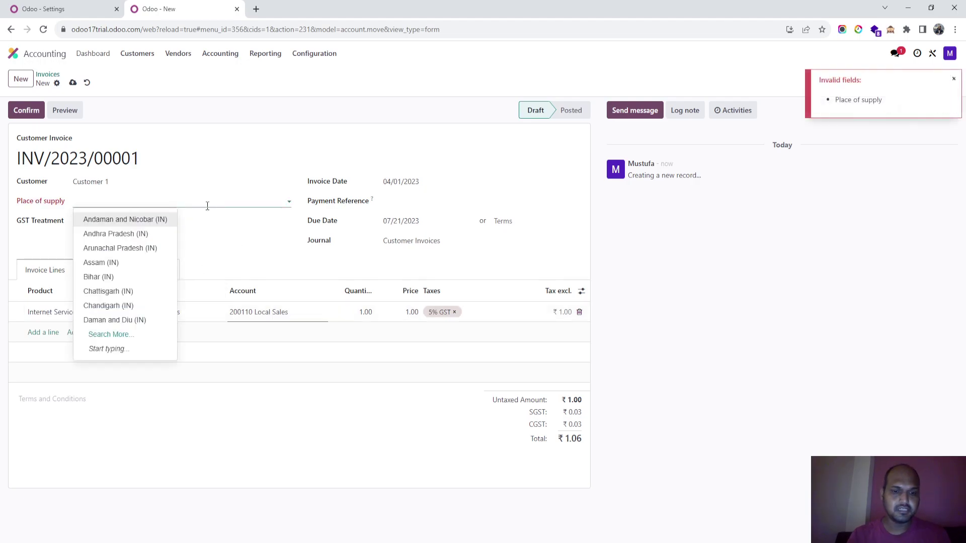
{"action": "type", "text": "gu"}
{"action": "key", "text": "Return"}
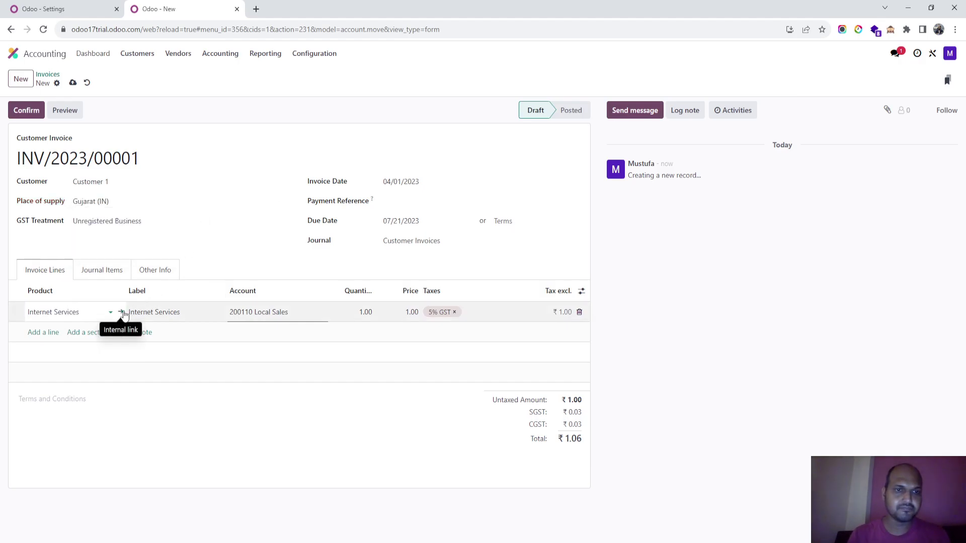
Change the Internet Services product type to Service, save the product and return to the draft invoice.
{"action": "left_click", "coordinate": [217, 261]}
{"action": "left_click", "coordinate": [184, 230]}
{"action": "left_click", "coordinate": [180, 253]}
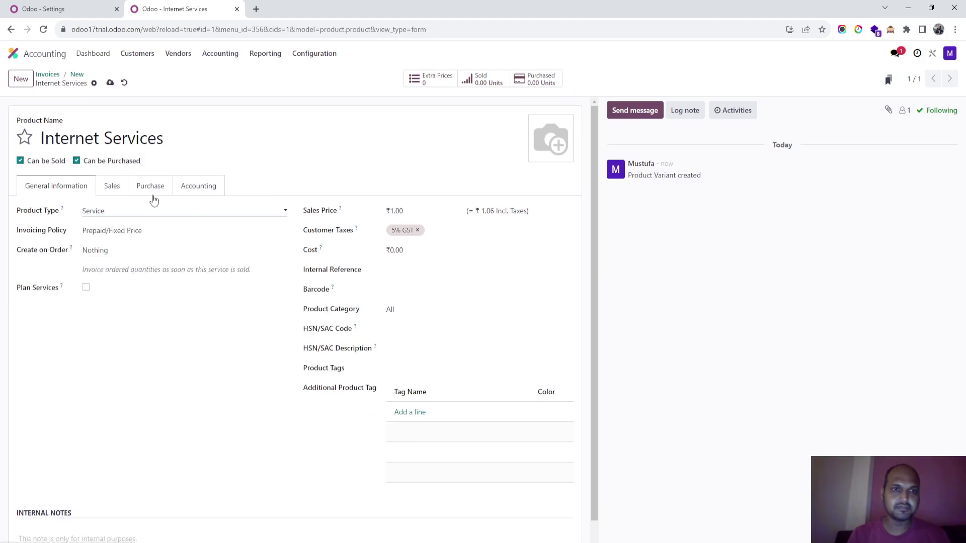
{"action": "left_click", "coordinate": [108, 86]}
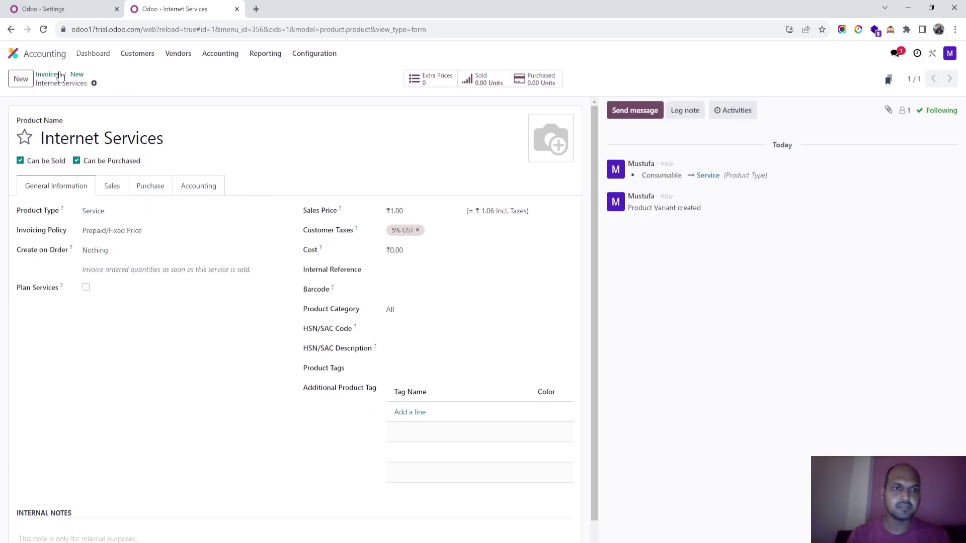
{"action": "left_click", "coordinate": [76, 74]}
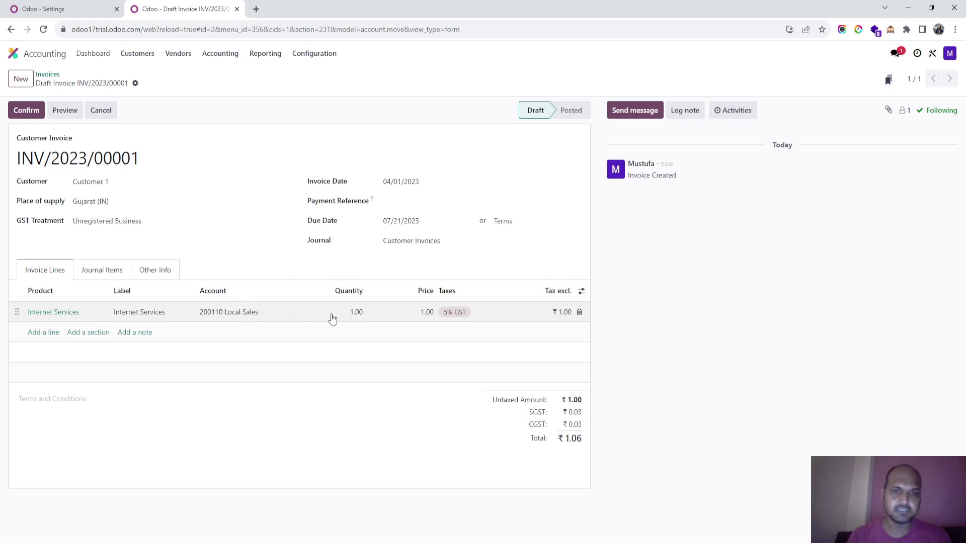
Set the Internet Services line's account to 200120 Retail Sales.
{"action": "left_click", "coordinate": [266, 312]}
{"action": "key", "text": "BackSpace"}
{"action": "type", "text": "re"}
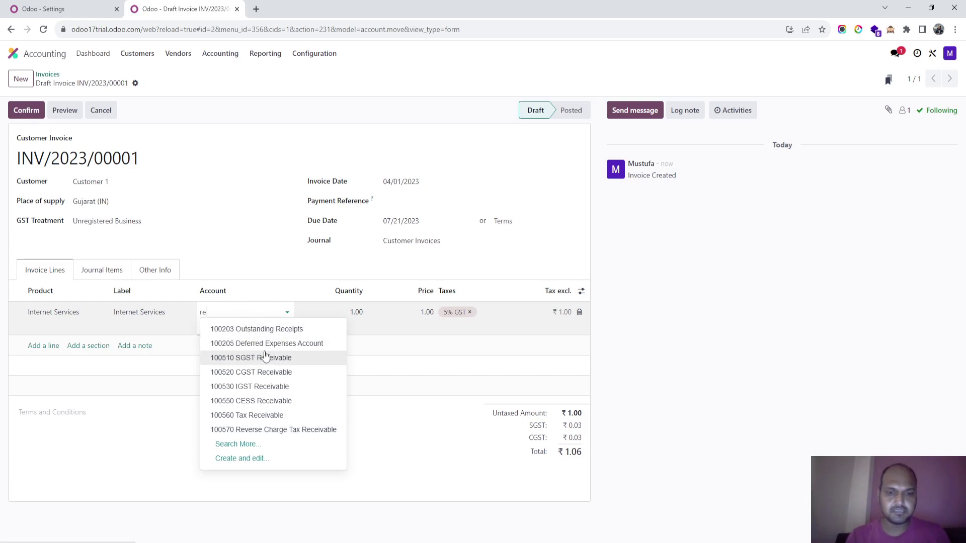
{"action": "type", "text": "ta"}
{"action": "left_click", "coordinate": [266, 330]}
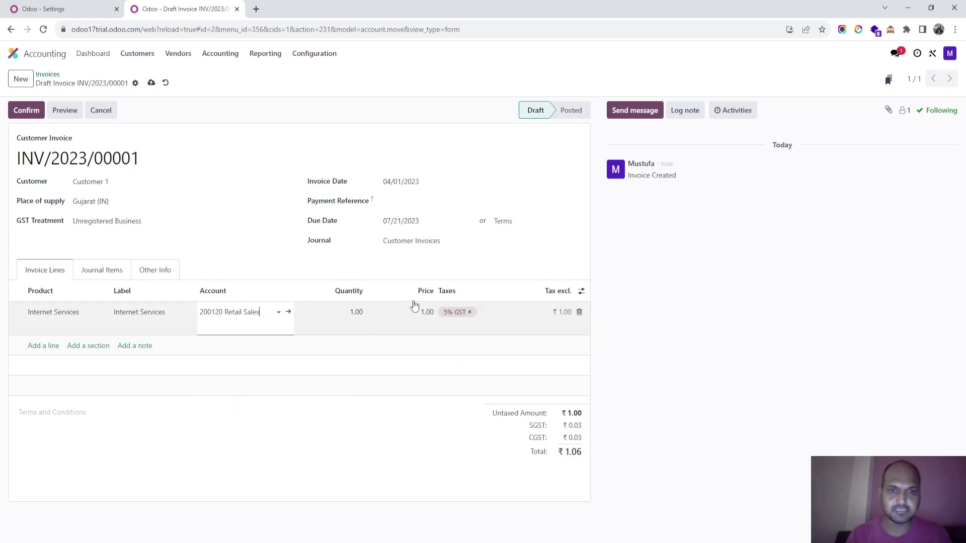
Show the Start Date and End Date columns in the invoice lines.
{"action": "left_click", "coordinate": [581, 291]}
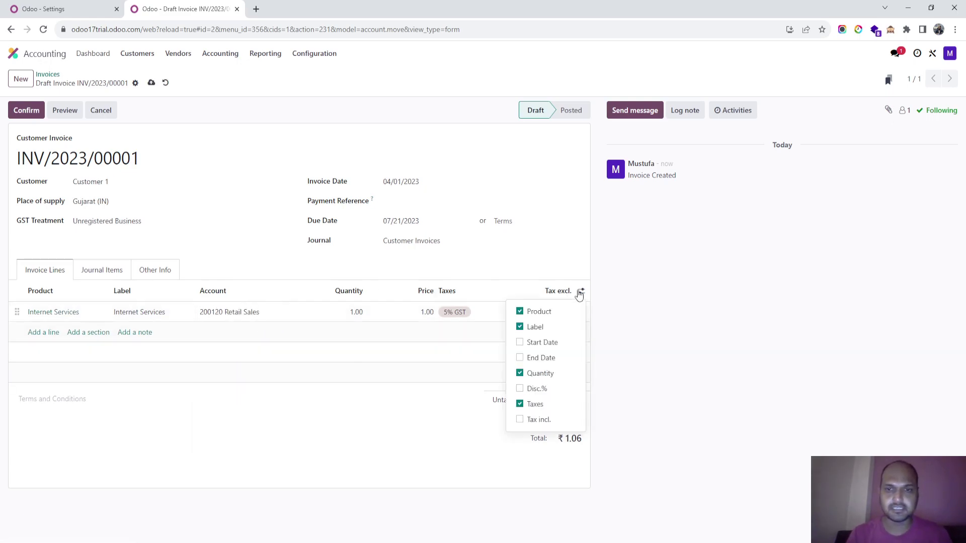
{"action": "left_click", "coordinate": [567, 341]}
{"action": "left_click", "coordinate": [598, 358]}
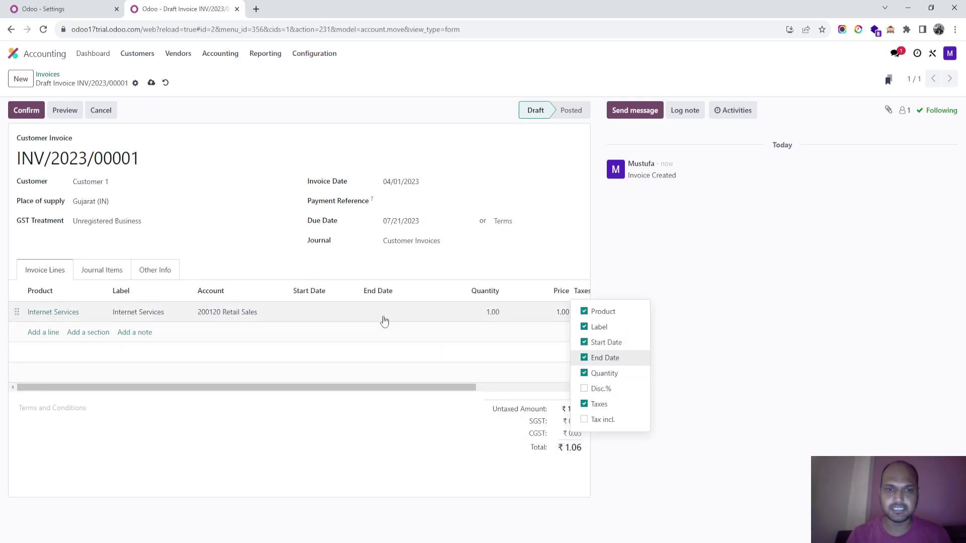
Set the Internet Services line's start date to 04/01/2023.
{"action": "left_click", "coordinate": [327, 313]}
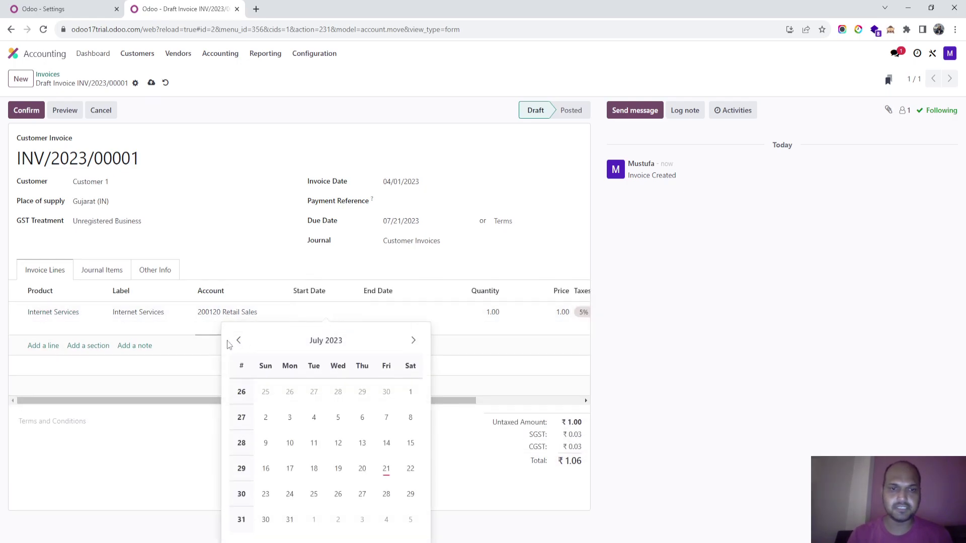
{"action": "left_click", "coordinate": [239, 341]}
{"action": "left_click", "coordinate": [239, 341]}
{"action": "left_click", "coordinate": [240, 341]}
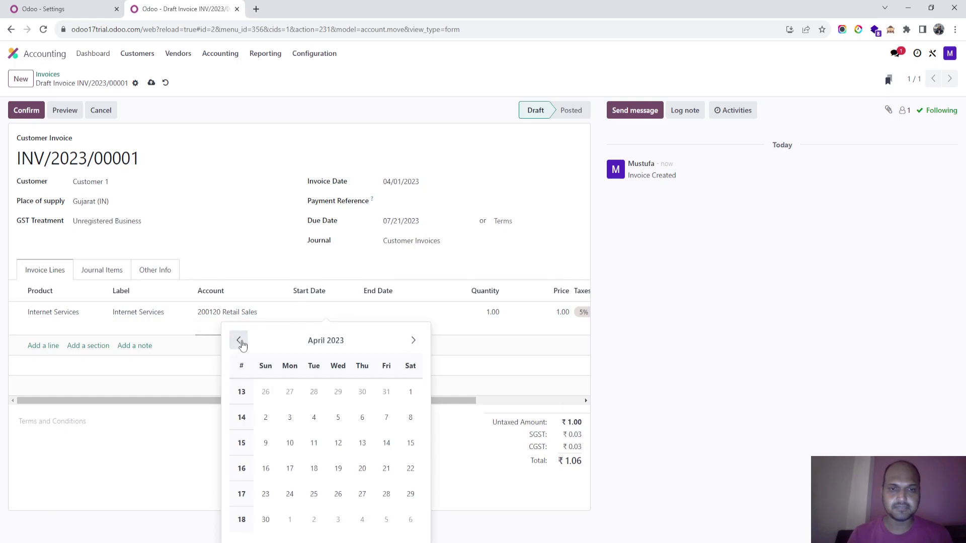
{"action": "left_click", "coordinate": [410, 393]}
Set the Internet Services line's end date to 09/30/2023.
{"action": "left_click", "coordinate": [371, 316]}
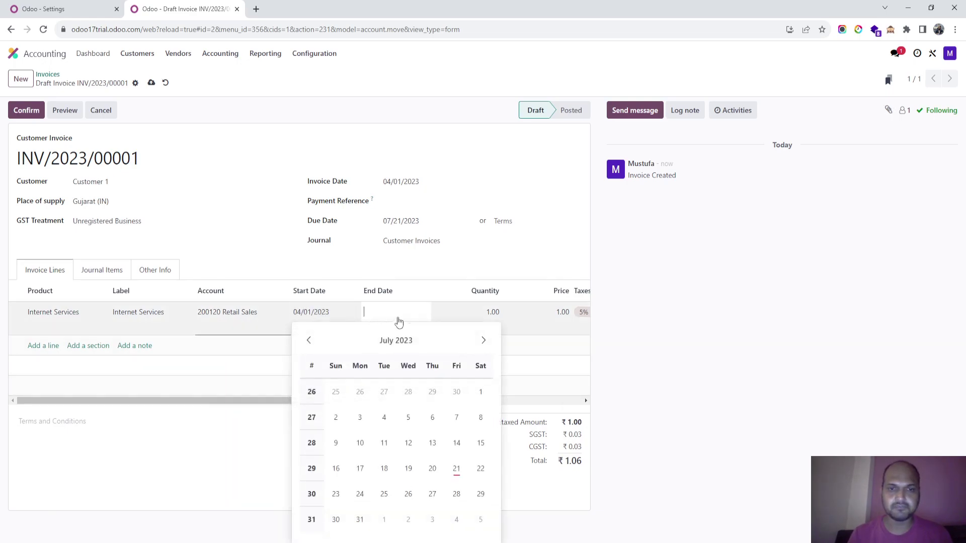
{"action": "left_click", "coordinate": [482, 341]}
{"action": "left_click", "coordinate": [482, 341]}
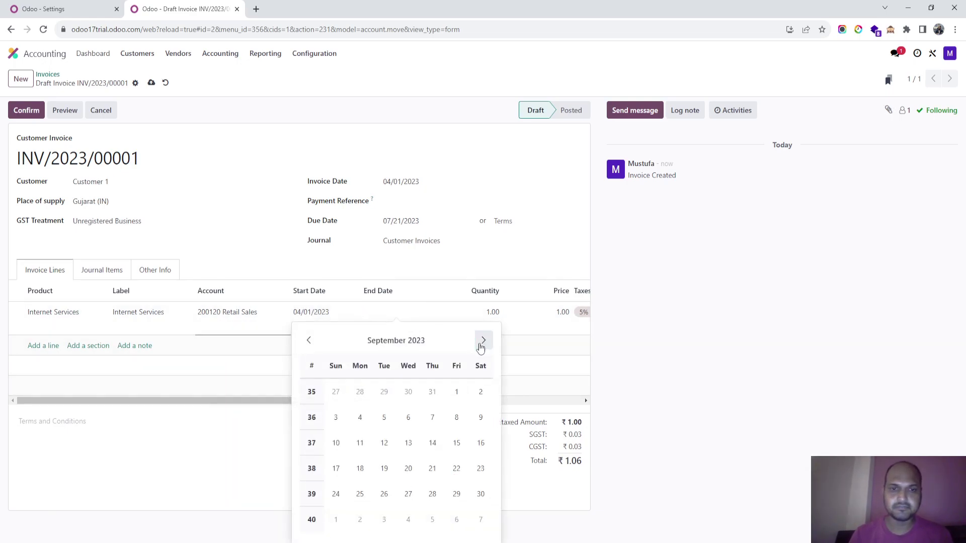
{"action": "left_click", "coordinate": [481, 494]}
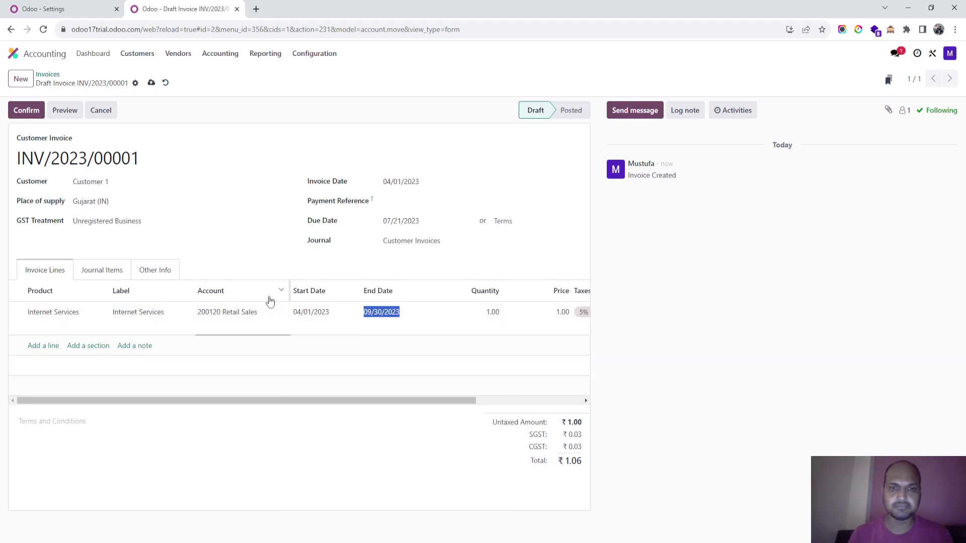
{"action": "left_click", "coordinate": [241, 266]}
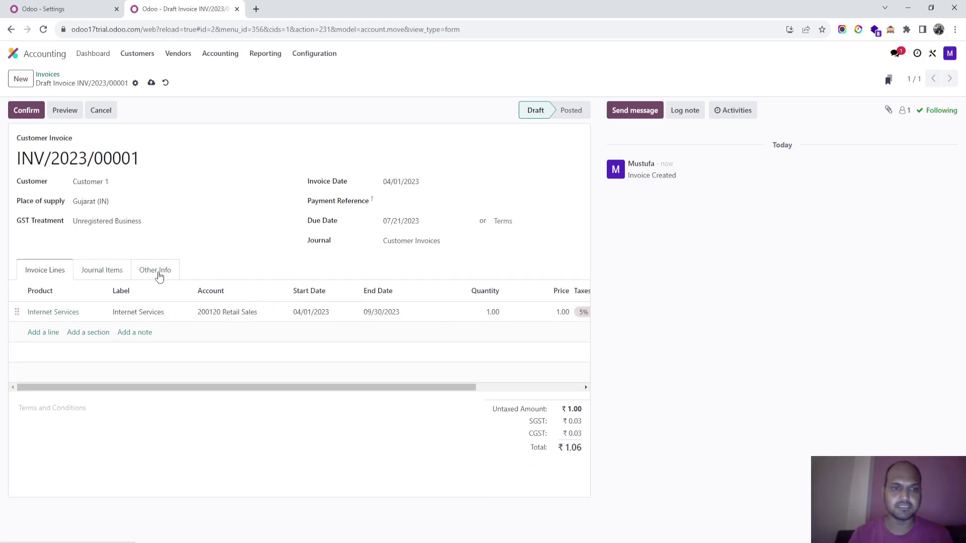
Review the invoice's Auto-post options, keep No, and return to the invoice lines.
{"action": "left_click", "coordinate": [158, 274]}
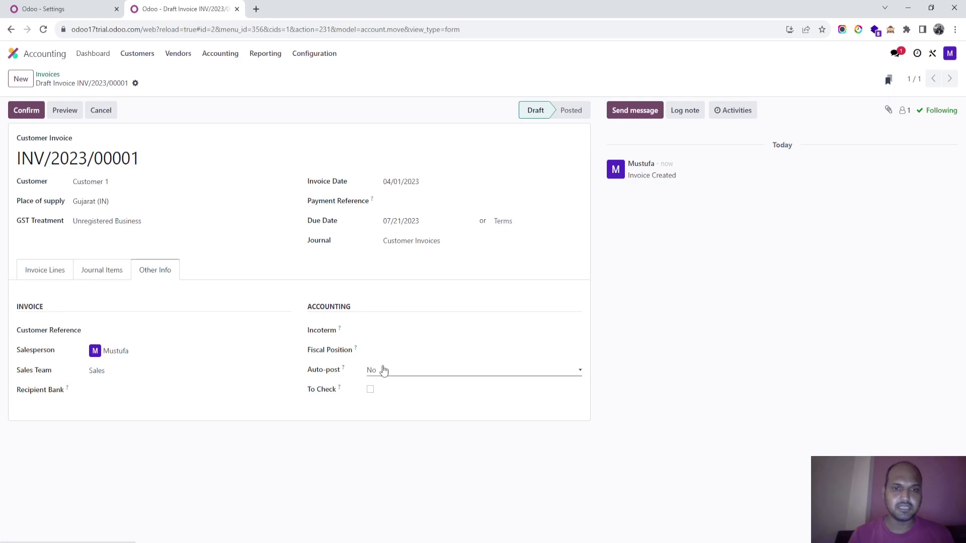
{"action": "mouse_move", "coordinate": [342, 375]}
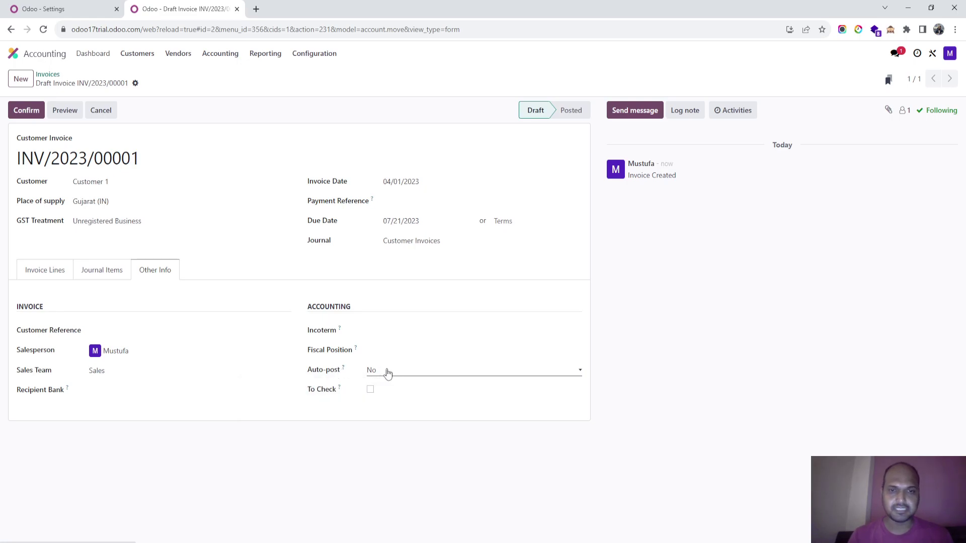
{"action": "left_click", "coordinate": [389, 373]}
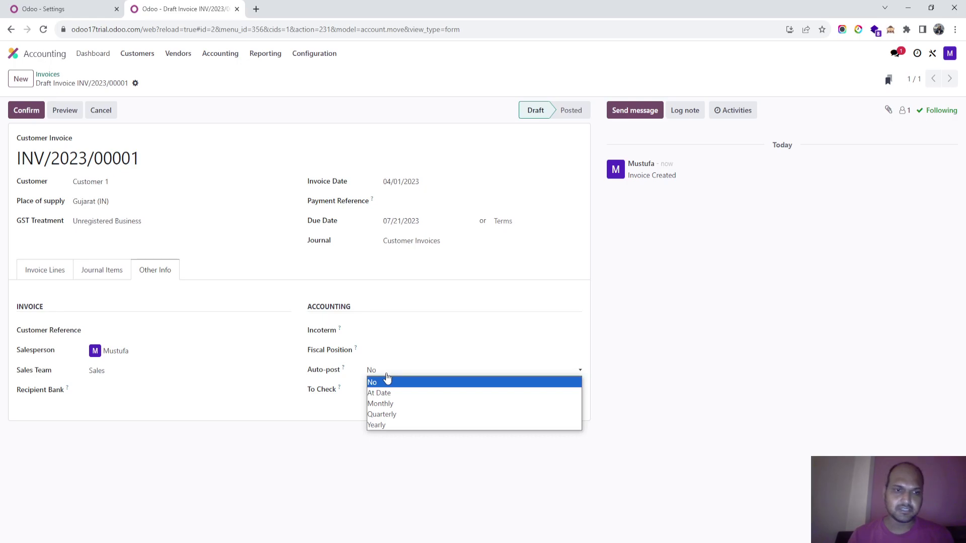
{"action": "left_click", "coordinate": [387, 380]}
{"action": "left_click", "coordinate": [67, 272]}
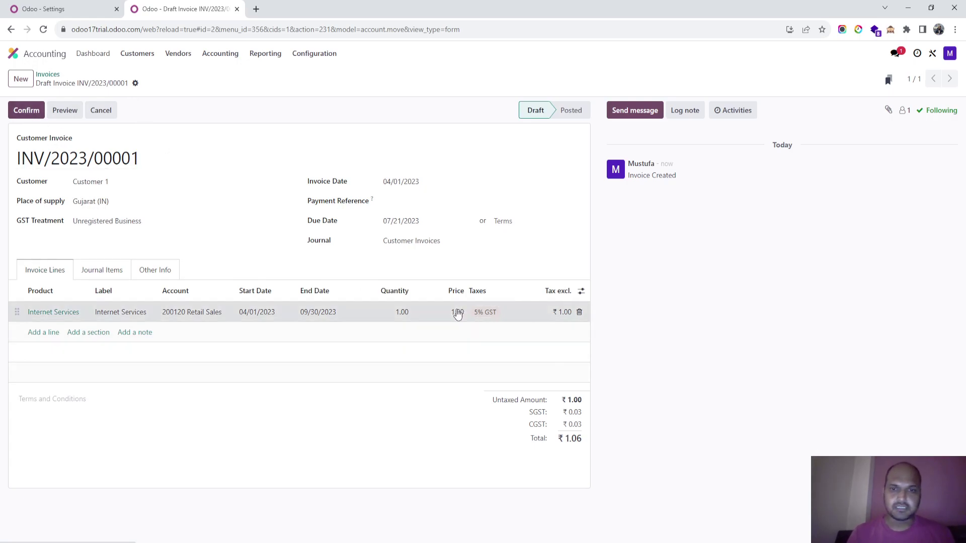
Set the Internet Services line's price to 3000 and save the draft invoice.
{"action": "left_click", "coordinate": [456, 311]}
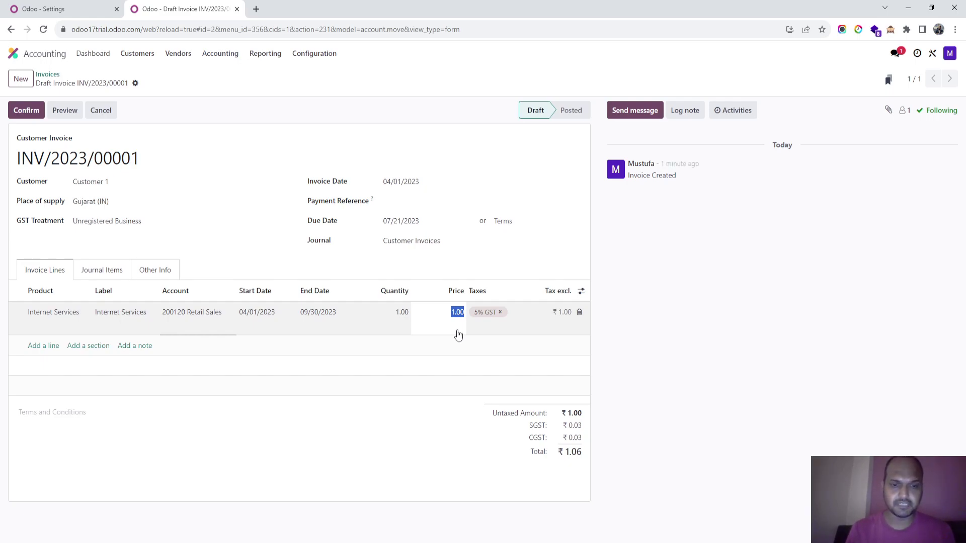
{"action": "type", "text": "3,0"}
{"action": "type", "text": "000"}
{"action": "left_click", "coordinate": [427, 280]}
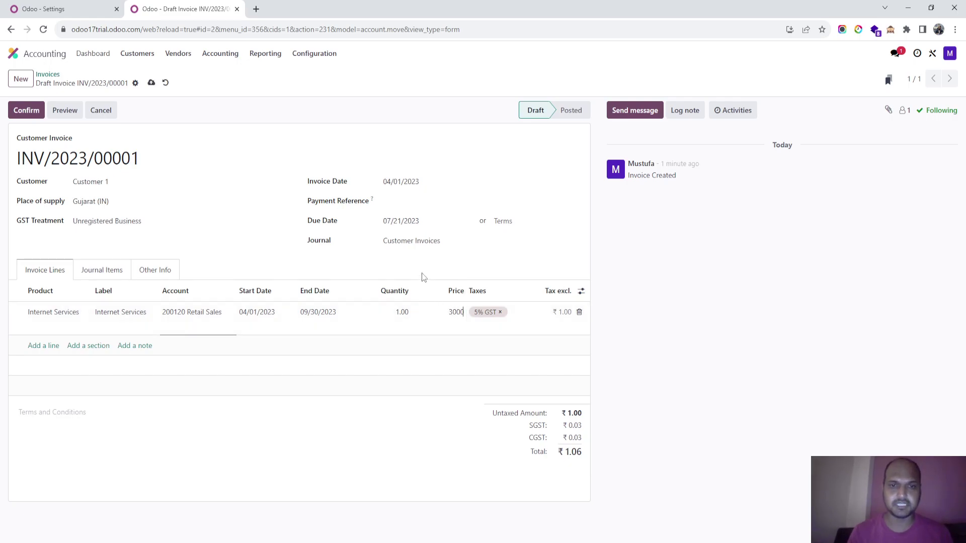
{"action": "left_click", "coordinate": [153, 84]}
Try to confirm the invoice, and complete the required company address with street, city, state and ZIP code, saving the company record.
{"action": "left_click", "coordinate": [37, 112]}
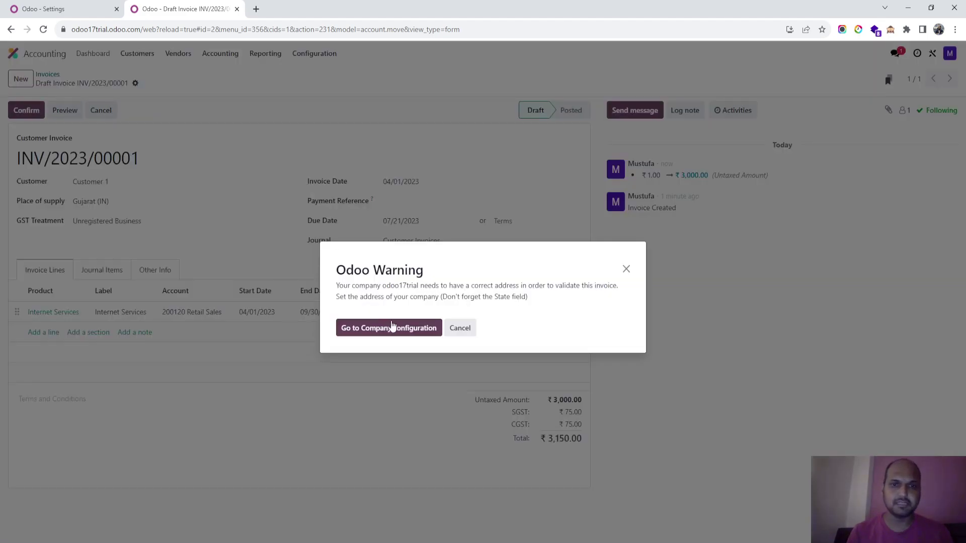
{"action": "left_click", "coordinate": [402, 329]}
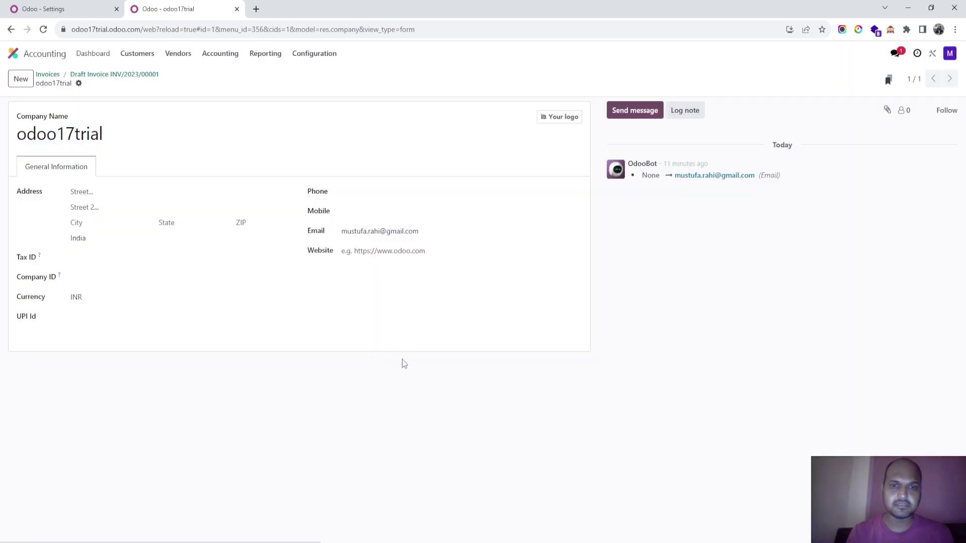
{"action": "left_click", "coordinate": [172, 195]}
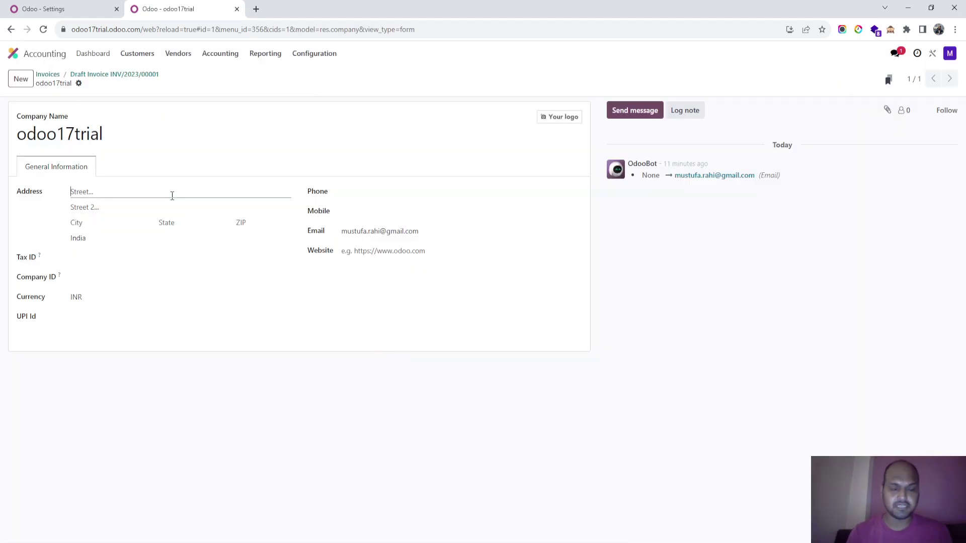
{"action": "type", "text": "Gujarat"}
{"action": "key", "text": "Tab"}
{"action": "key", "text": "Tab"}
{"action": "type", "text": "Ahmedabad"}
{"action": "key", "text": "Tab"}
{"action": "type", "text": "Guj"}
{"action": "key", "text": "Return"}
{"action": "key", "text": "Tab"}
{"action": "type", "text": "3"}
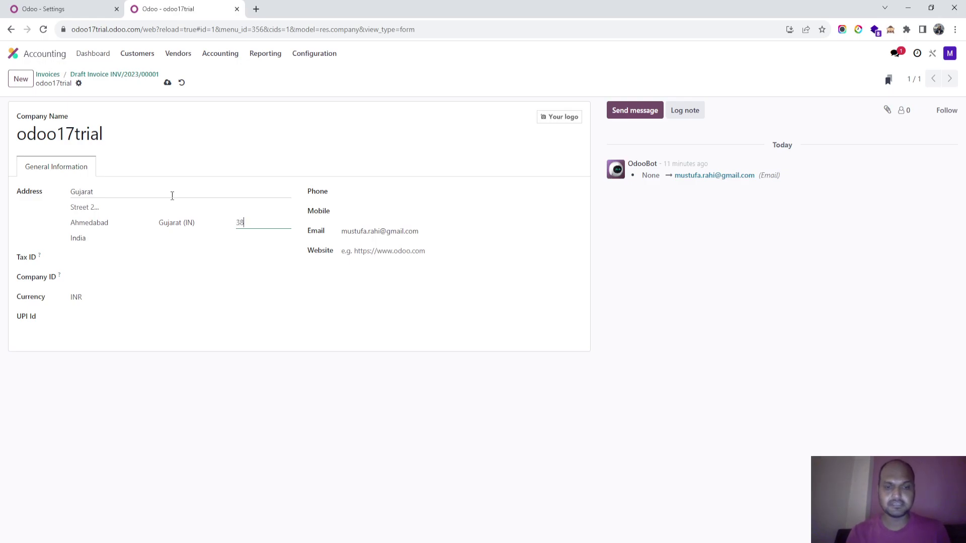
{"action": "type", "text": "82440"}
{"action": "key", "text": "Tab"}
{"action": "left_click", "coordinate": [167, 82]}
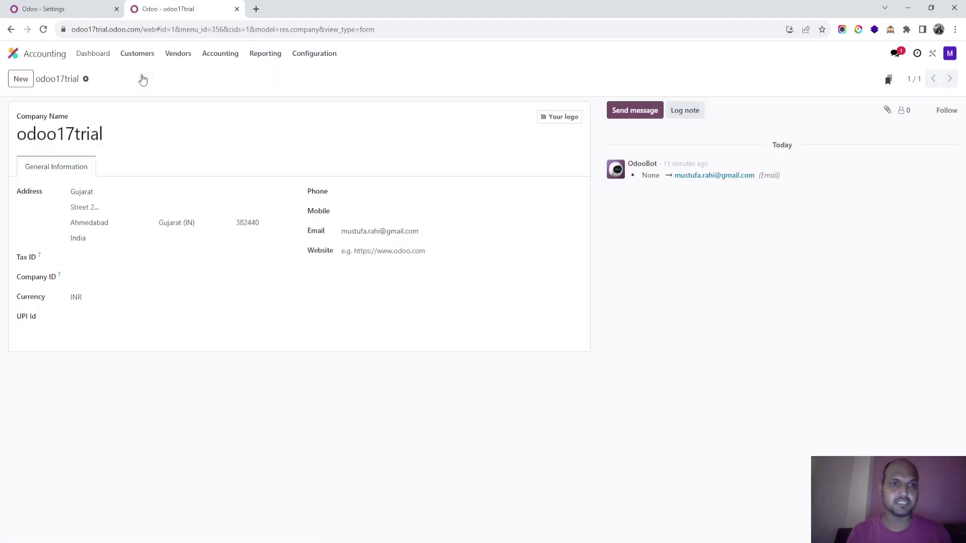
Reopen draft invoice INV/2023/00001 from the customer invoices and confirm it.
{"action": "left_click", "coordinate": [137, 53]}
{"action": "left_click", "coordinate": [142, 79]}
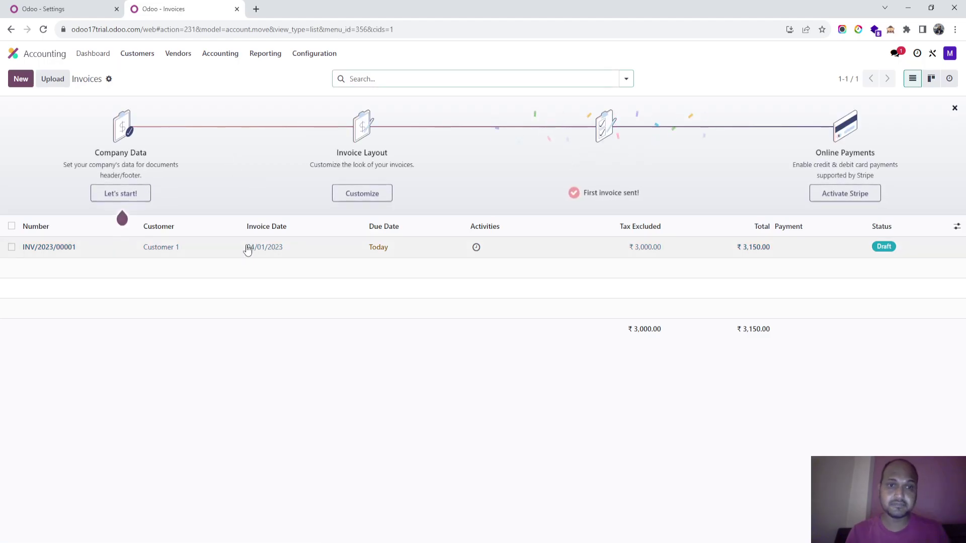
{"action": "left_click", "coordinate": [248, 247]}
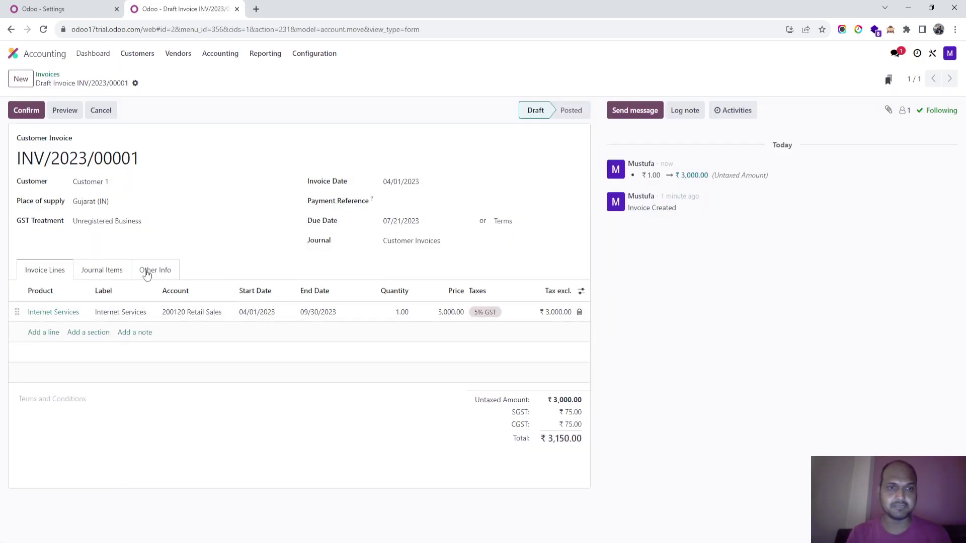
{"action": "left_click", "coordinate": [153, 270]}
{"action": "left_click", "coordinate": [100, 272]}
{"action": "left_click", "coordinate": [48, 270]}
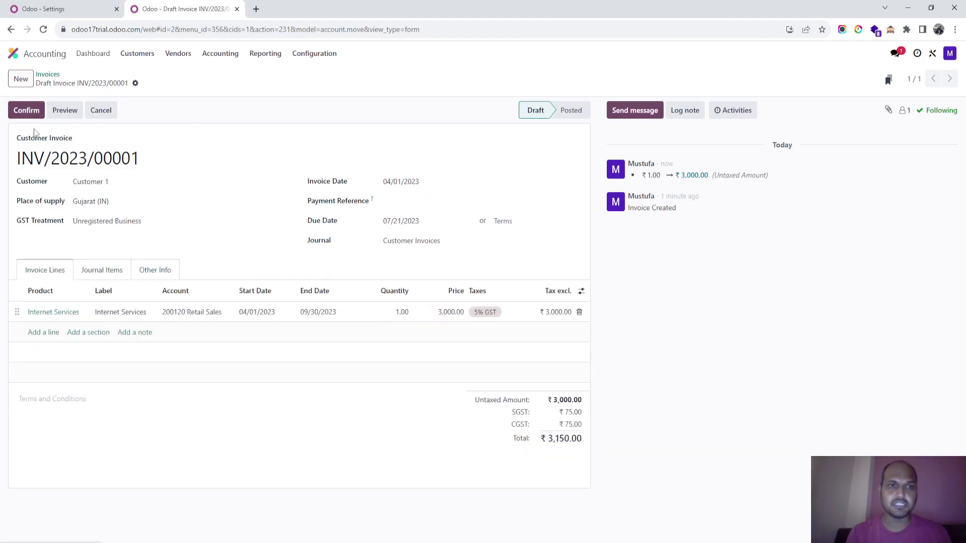
{"action": "left_click", "coordinate": [27, 114]}
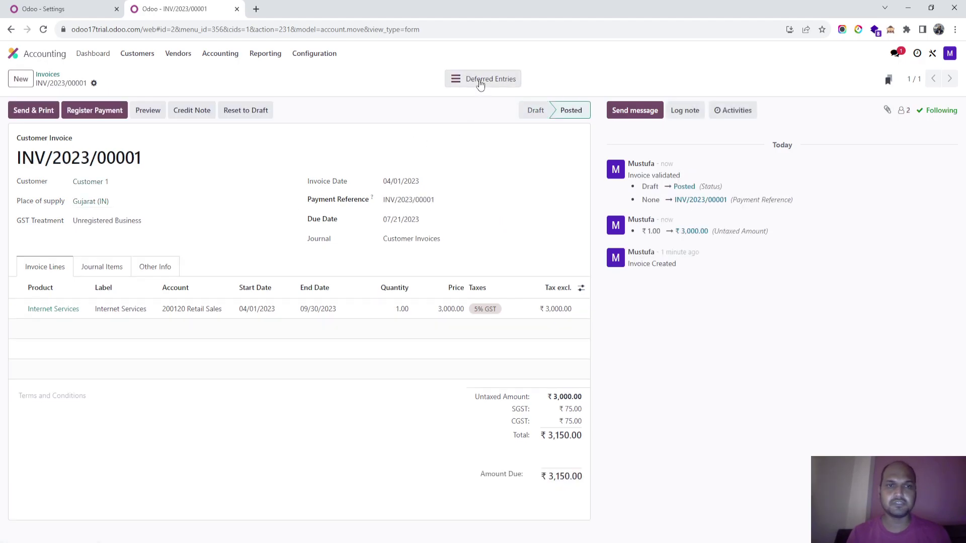
Open the invoice's deferred entries and examine the journal items of entry DEF/2023/04/0001, returning to the deferred entries.
{"action": "left_click", "coordinate": [479, 80]}
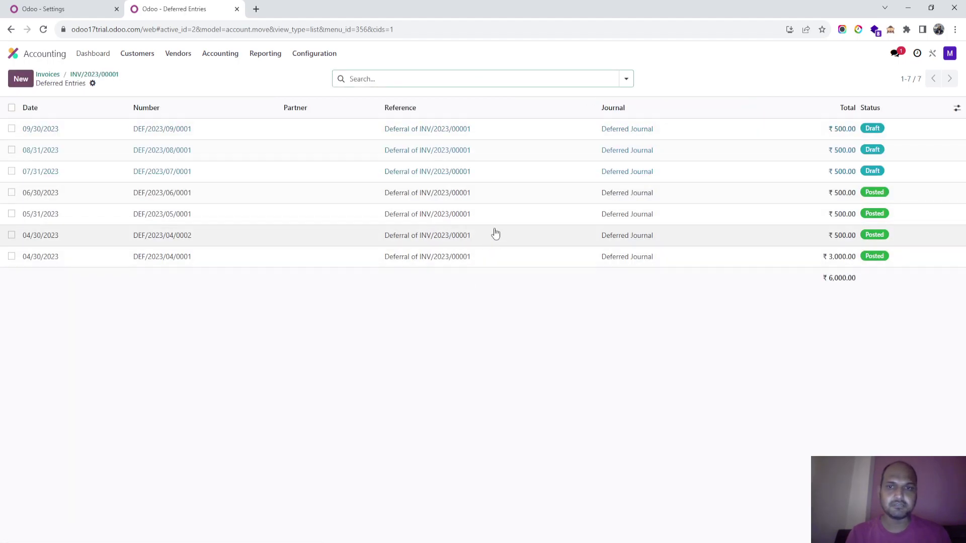
{"action": "left_click", "coordinate": [487, 266]}
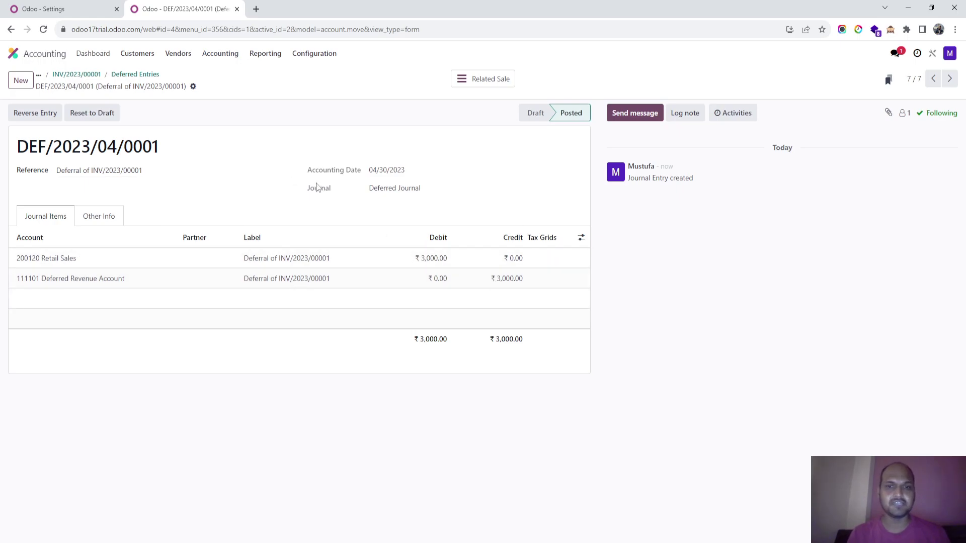
{"action": "left_click", "coordinate": [142, 74]}
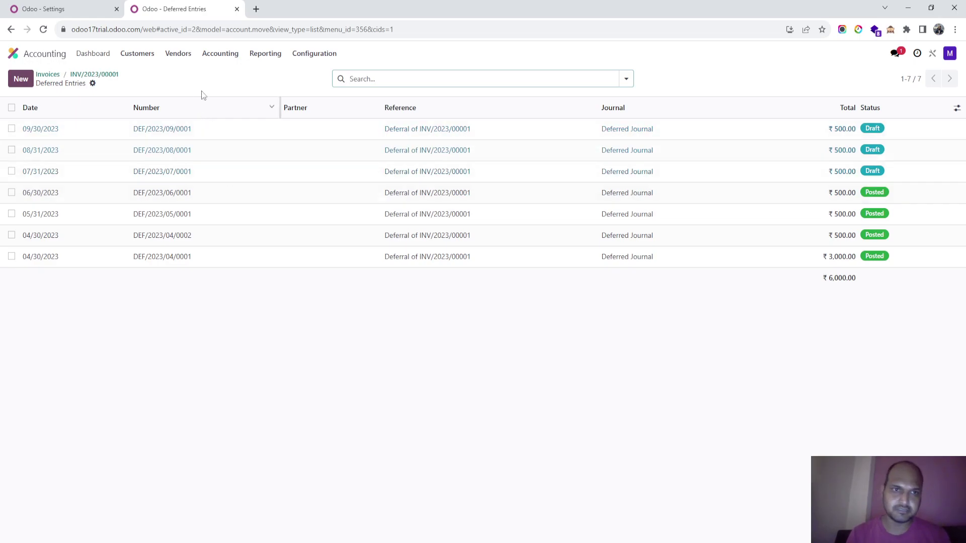
Show all accounting journal entries without the Posted filter.
{"action": "left_click", "coordinate": [220, 59]}
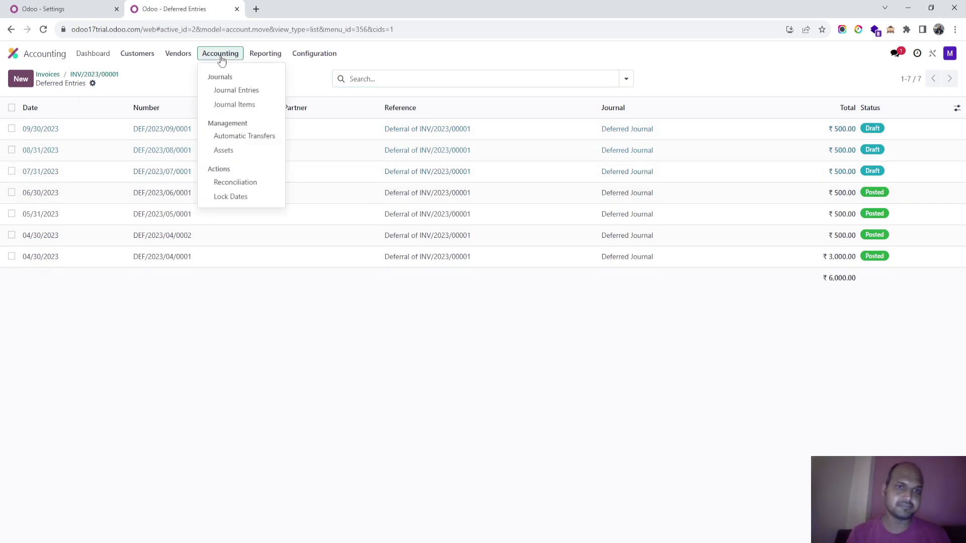
{"action": "left_click", "coordinate": [236, 89]}
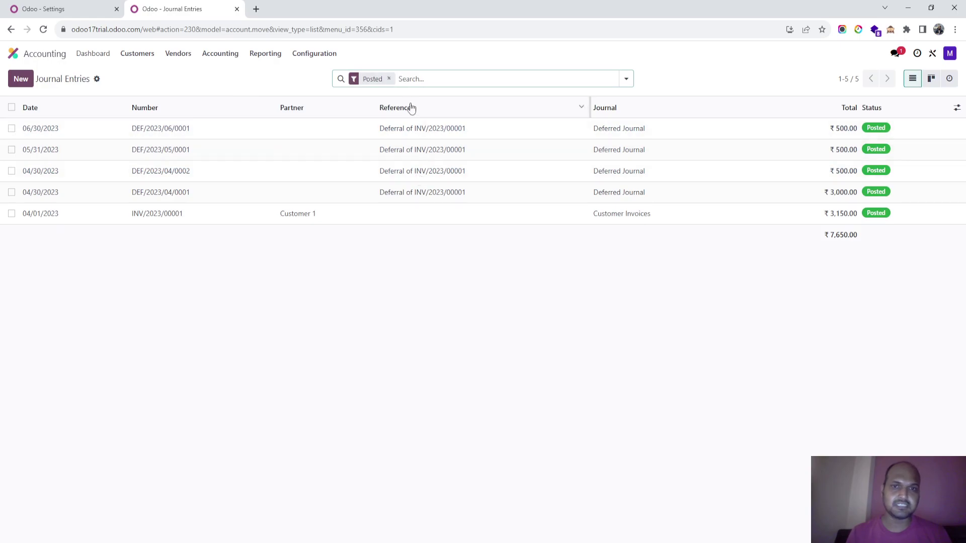
{"action": "left_click", "coordinate": [389, 79]}
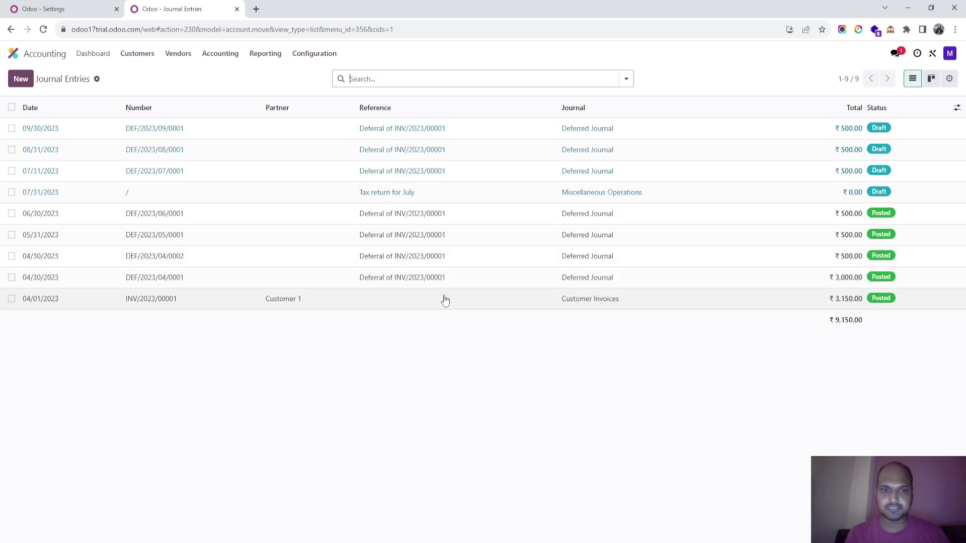
Examine the journal items of INV/2023/00001 and its preceding record DEF/2023/04/0001, returning to the journal entries list.
{"action": "left_click", "coordinate": [425, 307]}
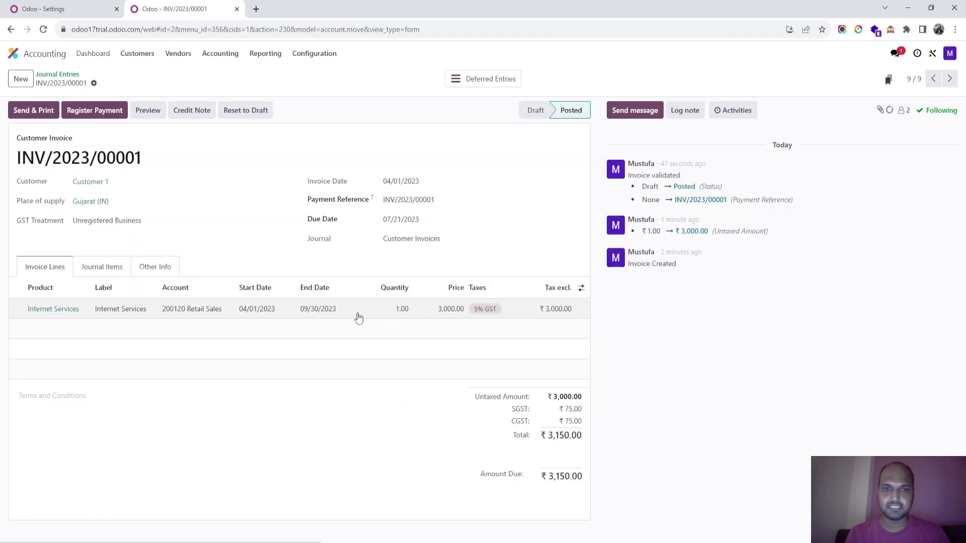
{"action": "left_click", "coordinate": [117, 271]}
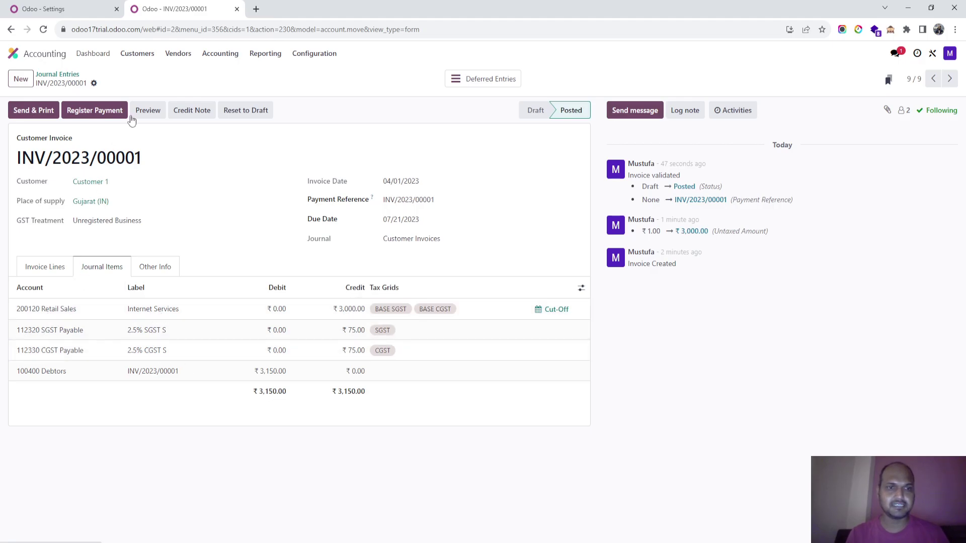
{"action": "left_click", "coordinate": [932, 82]}
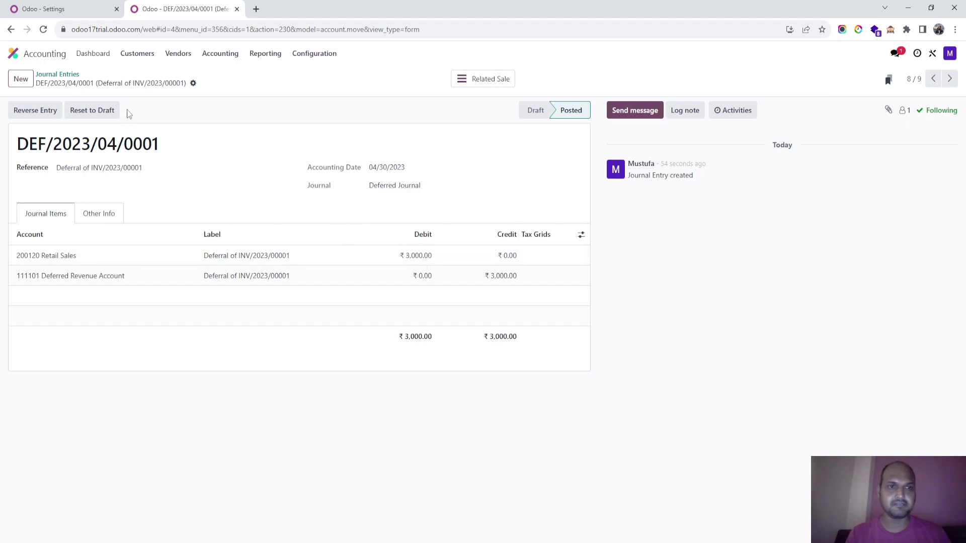
{"action": "left_click", "coordinate": [54, 74]}
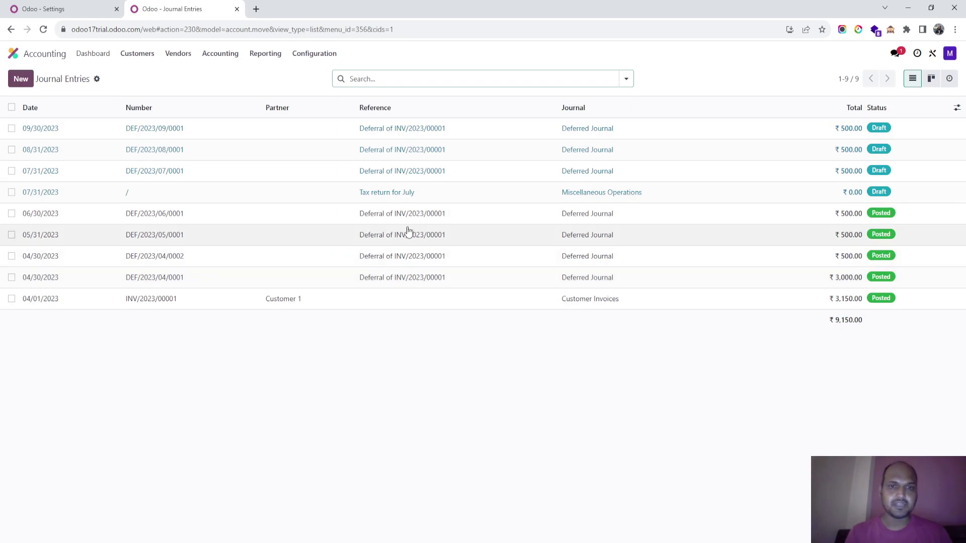
Compare the debits and credits of deferral entry DEF/2023/04/0001 with those of draft entry DEF/2023/07/0001.
{"action": "left_click", "coordinate": [412, 277]}
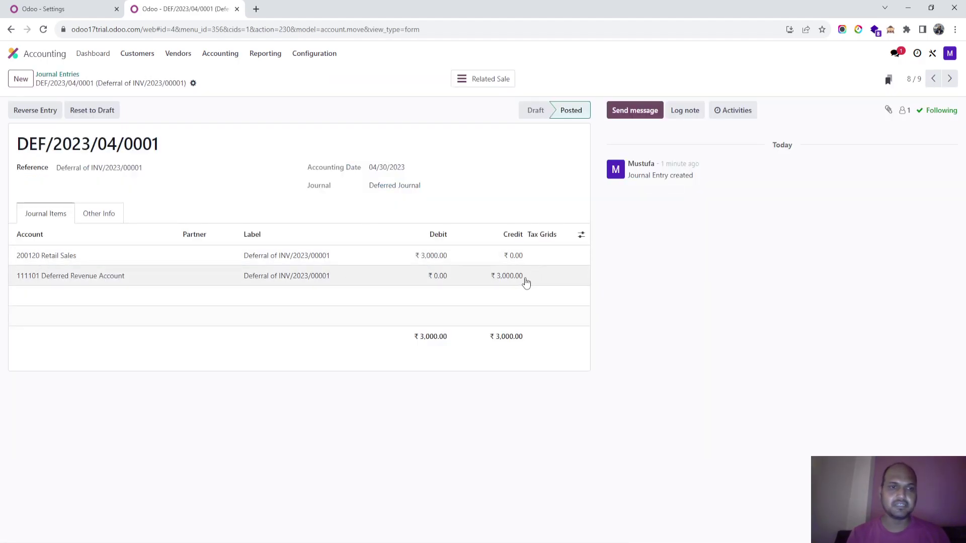
{"action": "left_click", "coordinate": [58, 75]}
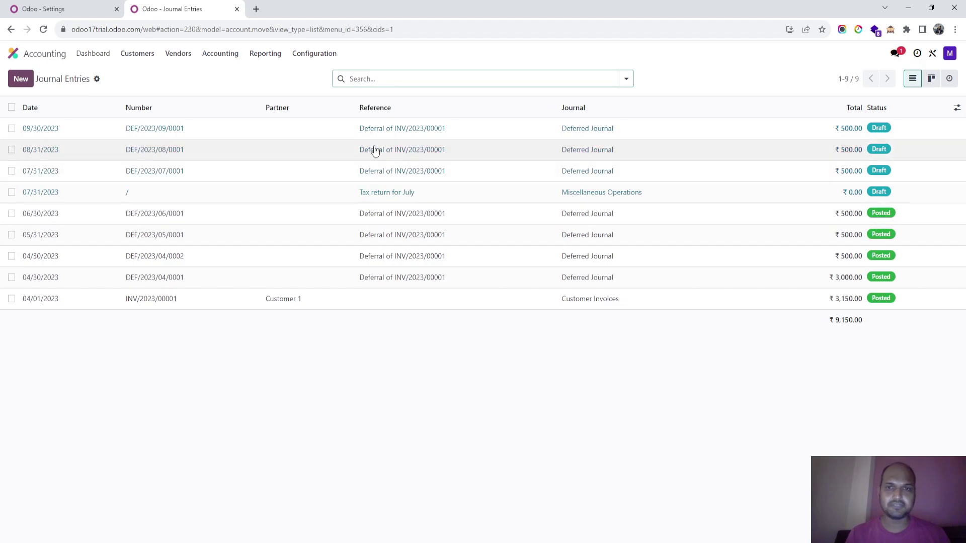
{"action": "left_click", "coordinate": [432, 170]}
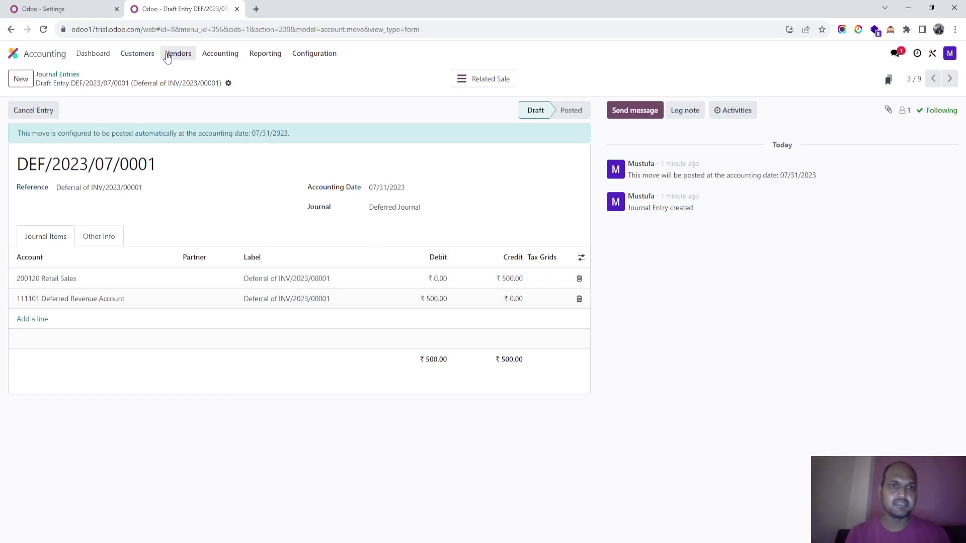
Duplicate the browser tab and open the deferred entries of customer invoice INV/2023/00001 in the copy.
{"action": "left_click", "coordinate": [138, 54]}
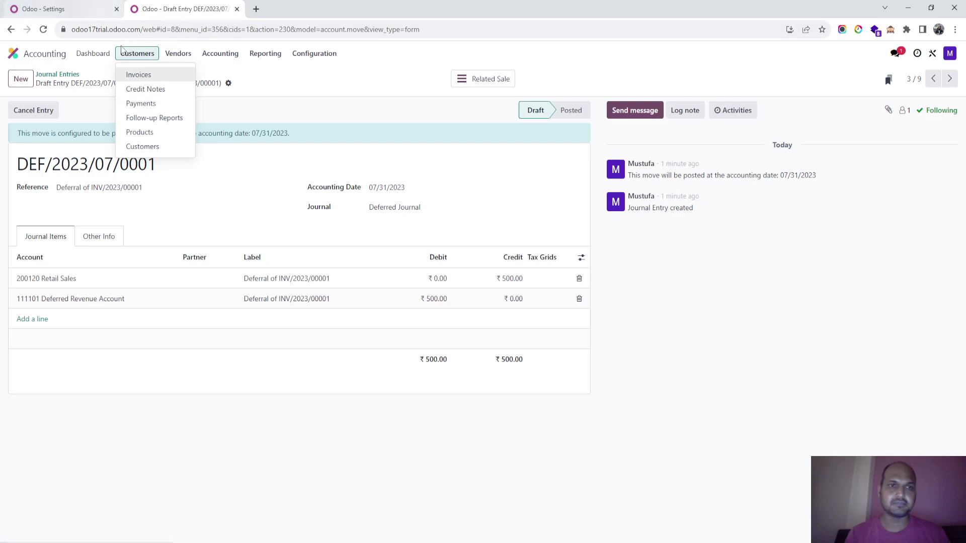
{"action": "right_click", "coordinate": [189, 5]}
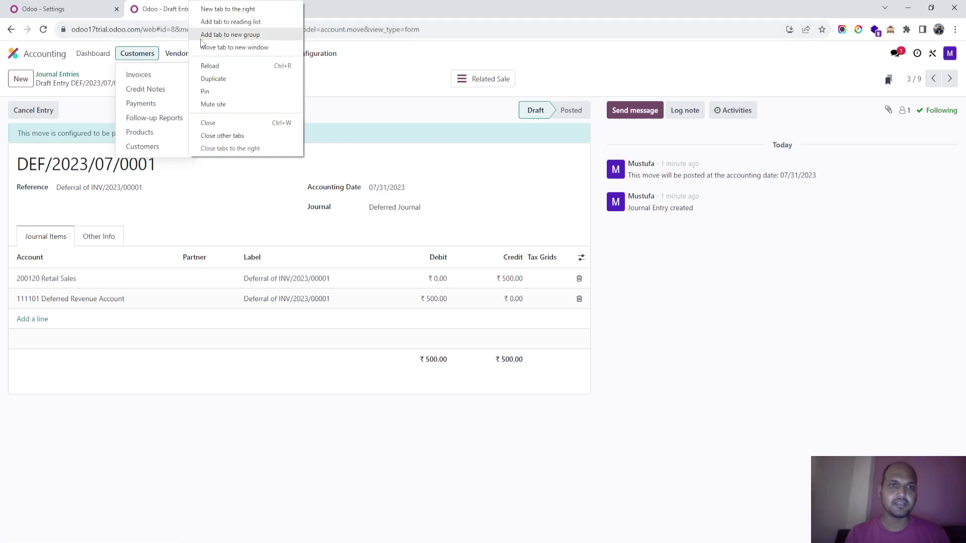
{"action": "left_click", "coordinate": [209, 77]}
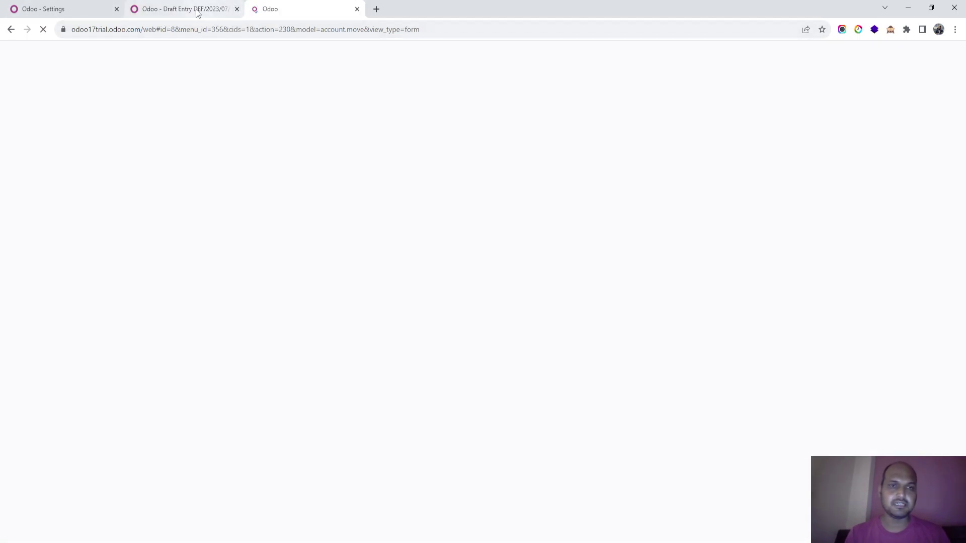
{"action": "left_click", "coordinate": [137, 53]}
{"action": "left_click", "coordinate": [135, 70]}
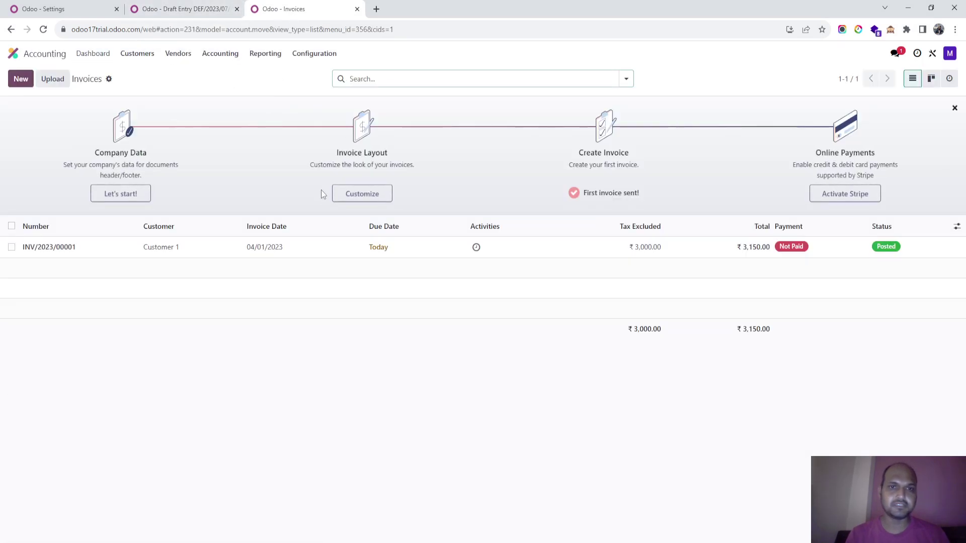
{"action": "left_click", "coordinate": [483, 81]}
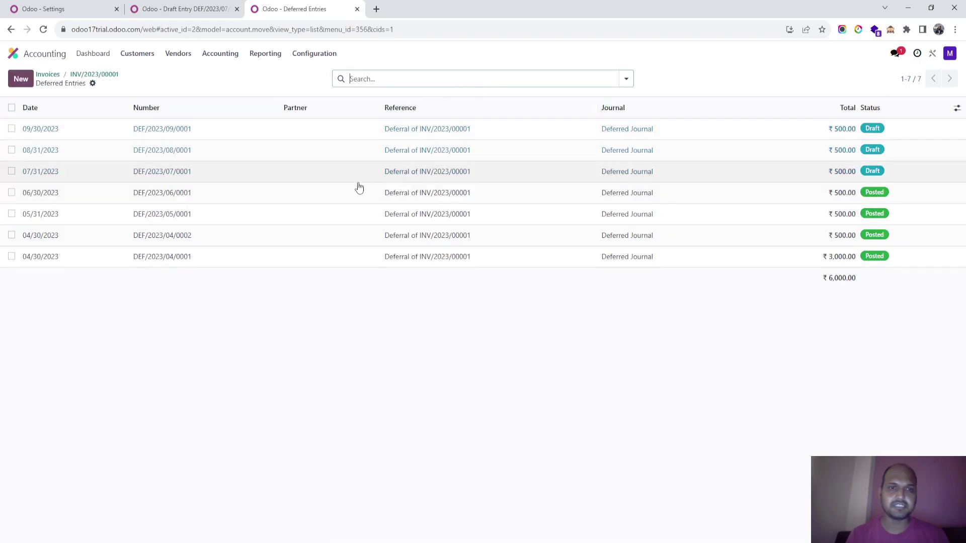
Examine the journal items of deferral entries DEF/2023/04/0001 and DEF/2023/04/0002 in the duplicated tab.
{"action": "left_click", "coordinate": [378, 259]}
{"action": "left_click", "coordinate": [207, 6]}
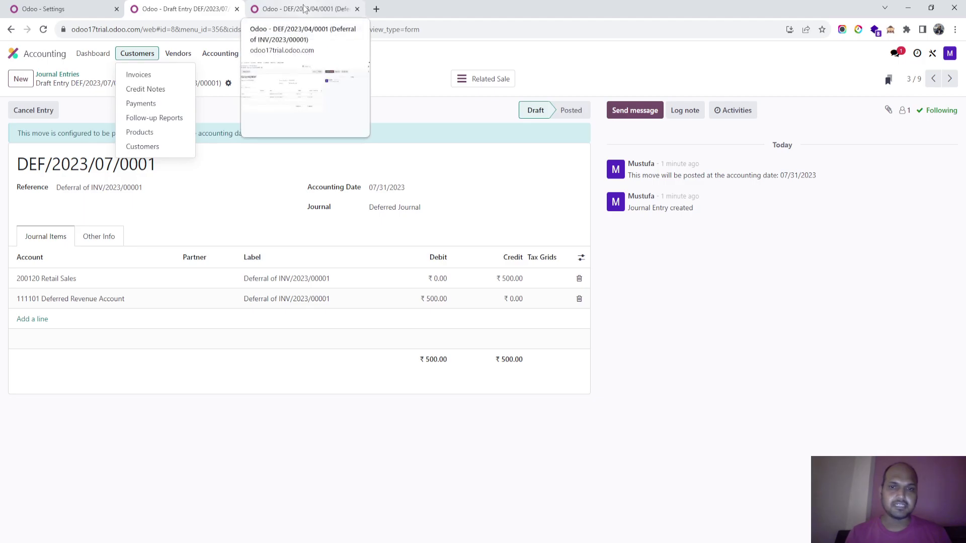
{"action": "left_click", "coordinate": [303, 8]}
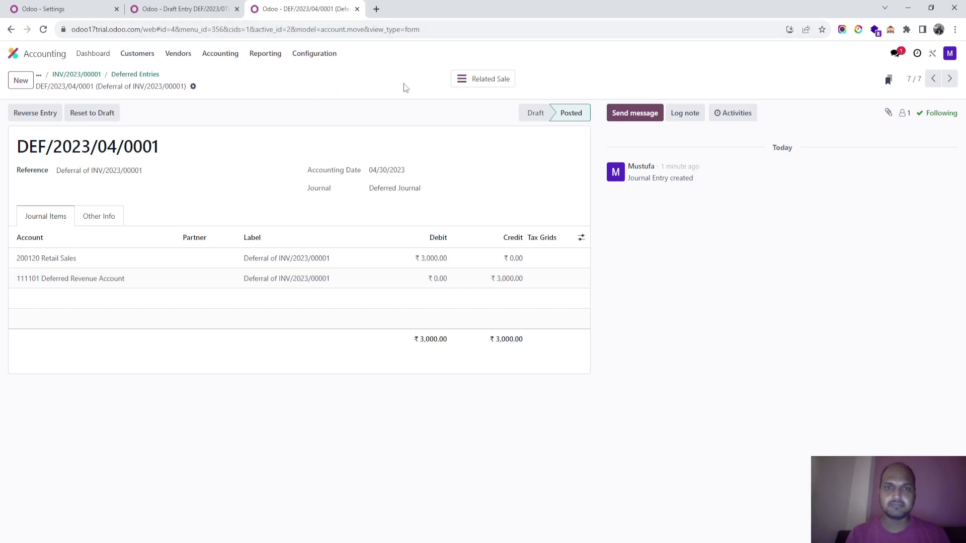
{"action": "left_click", "coordinate": [135, 74]}
{"action": "left_click", "coordinate": [228, 234]}
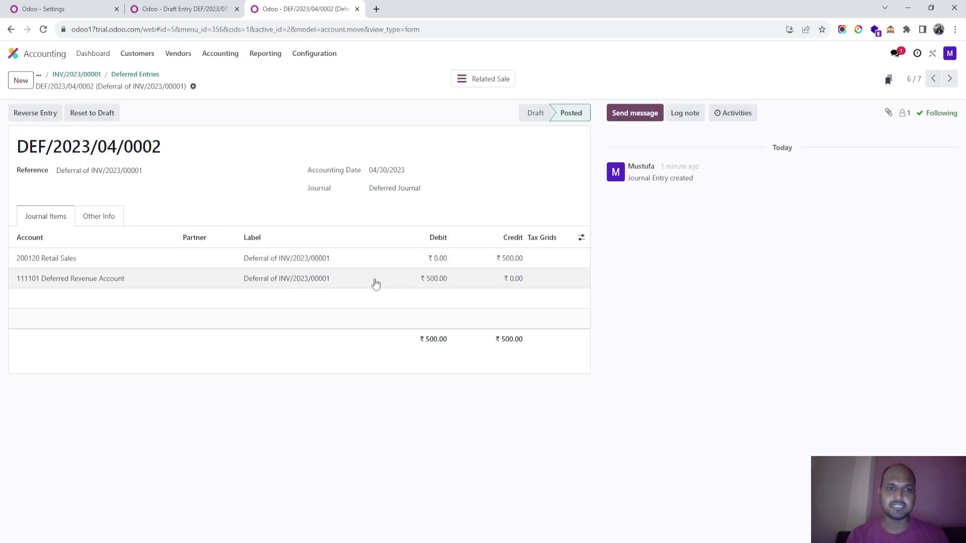
Compare draft entry DEF/2023/07/0001 with DEF/2023/04/0002 across the two tabs, and return the first tab to the journal entries list.
{"action": "left_click", "coordinate": [178, 9]}
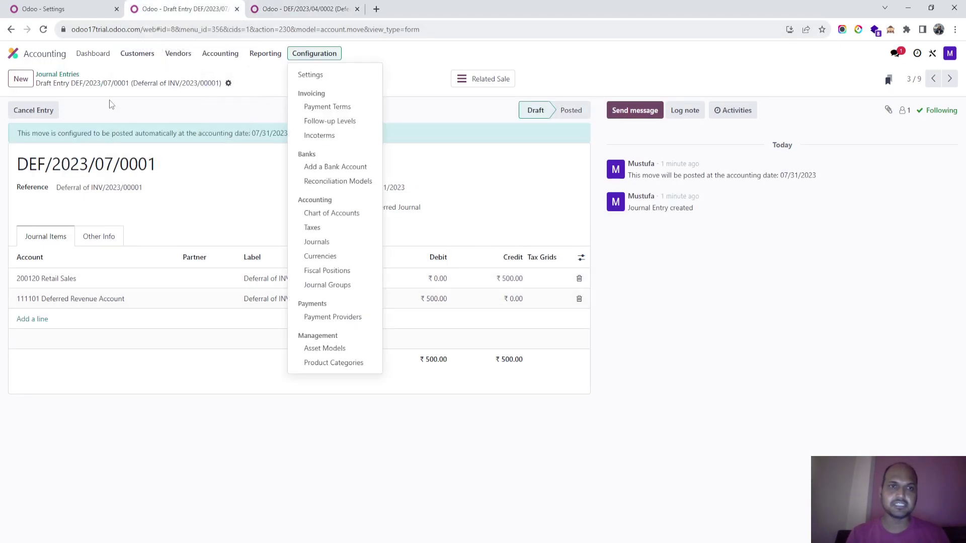
{"action": "double_click", "coordinate": [78, 171]}
{"action": "left_click", "coordinate": [78, 171]}
{"action": "left_click", "coordinate": [248, 11]}
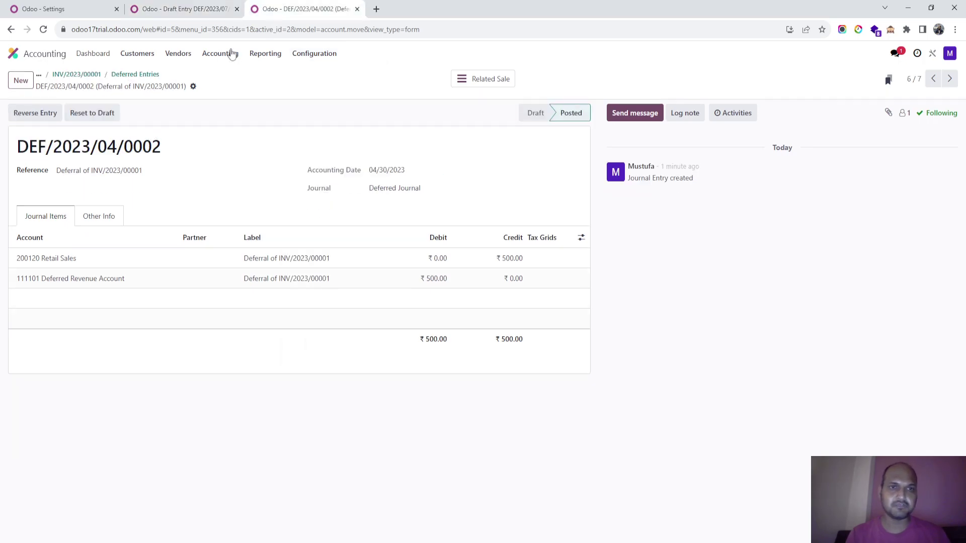
{"action": "left_click", "coordinate": [226, 6]}
{"action": "left_click", "coordinate": [76, 75]}
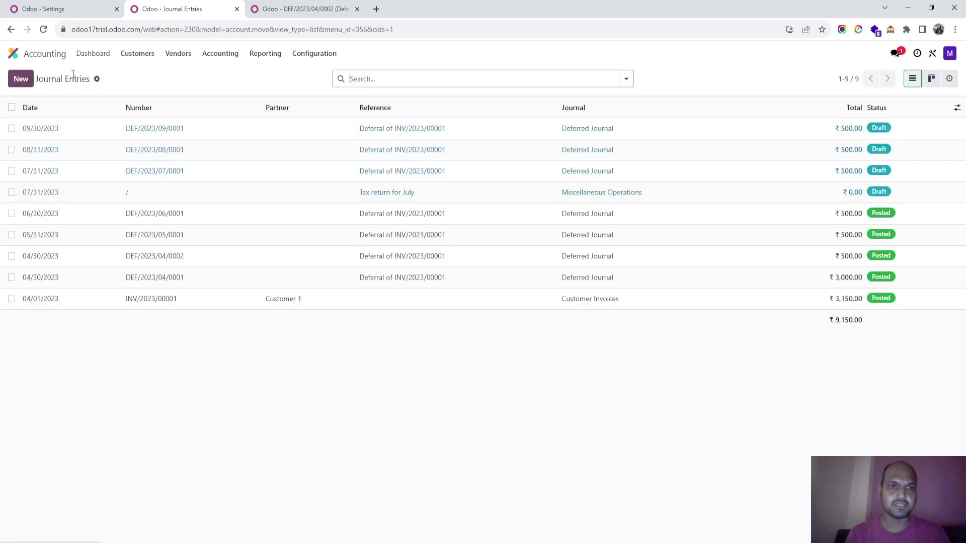
Compare the journal items of deferral entries DEF/2023/04/0001 and DEF/2023/04/0002, checking against the duplicated tab.
{"action": "left_click", "coordinate": [239, 279]}
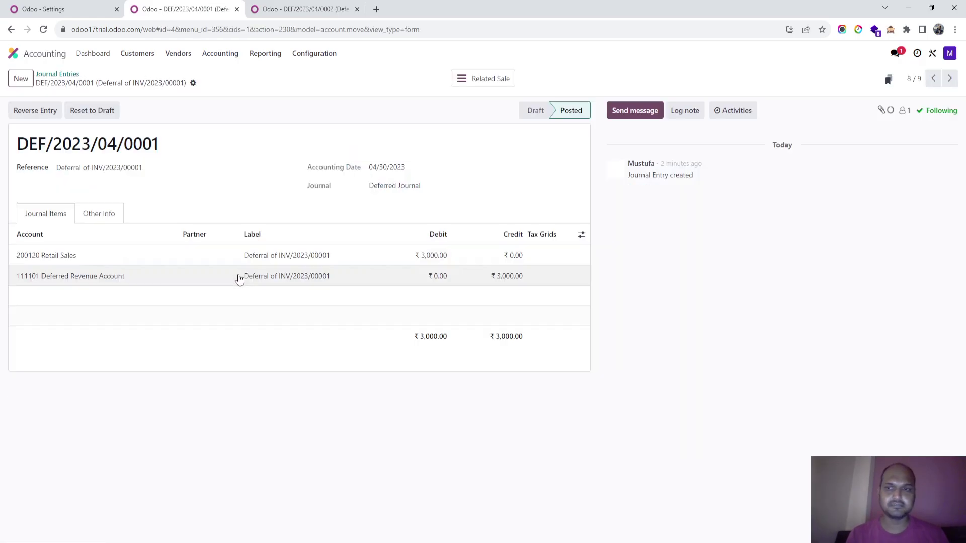
{"action": "left_click", "coordinate": [934, 79]}
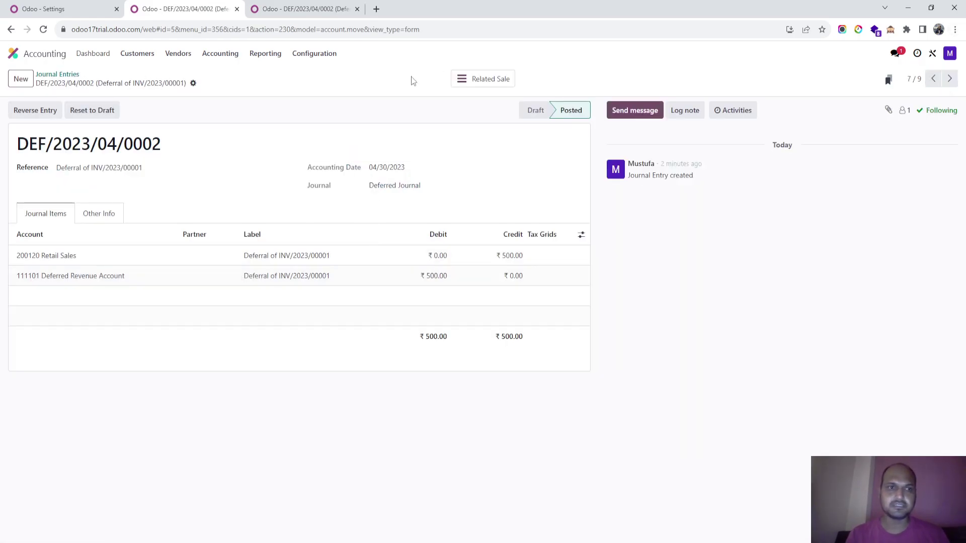
{"action": "left_click", "coordinate": [306, 13]}
{"action": "left_click", "coordinate": [181, 9]}
{"action": "left_click", "coordinate": [280, 13]}
{"action": "left_click", "coordinate": [208, 10]}
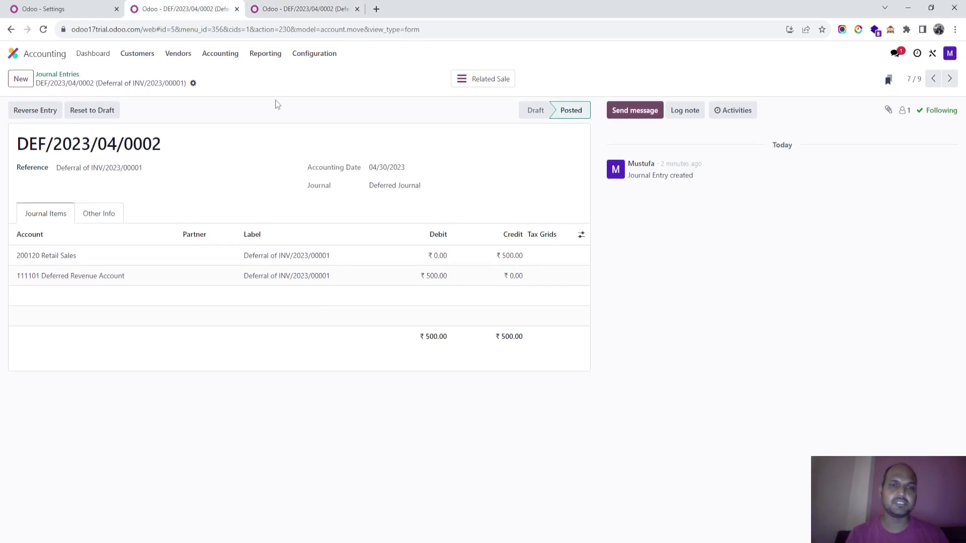
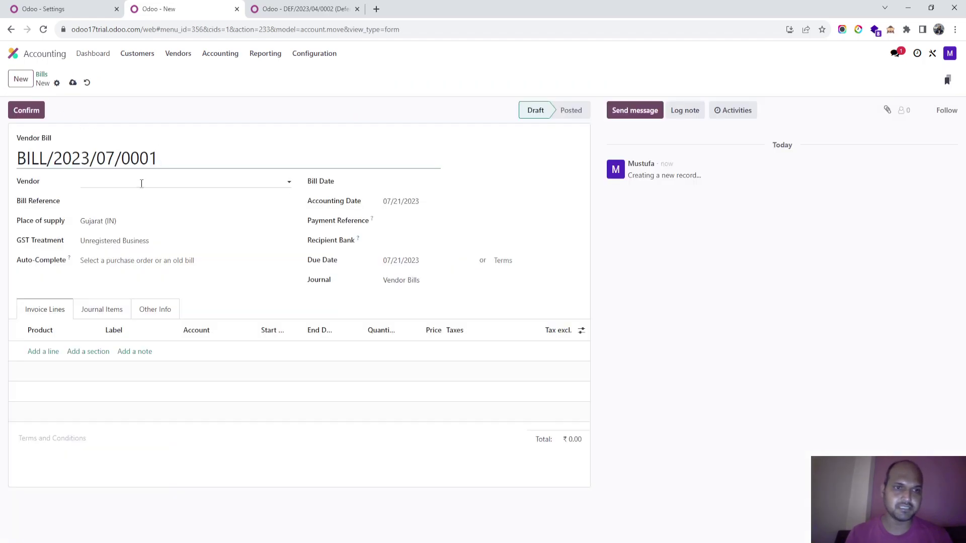
Create the company Insurance Vendor, located in Gujarat, India, as the vendor of the new bill.
{"action": "left_click", "coordinate": [141, 182]}
{"action": "type", "text": "Insurance Vendor"}
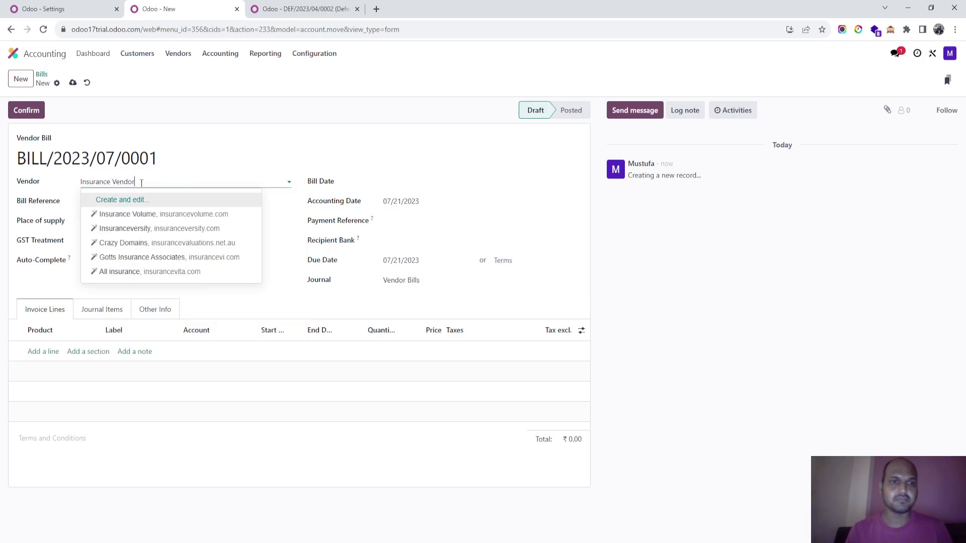
{"action": "left_click", "coordinate": [122, 199]}
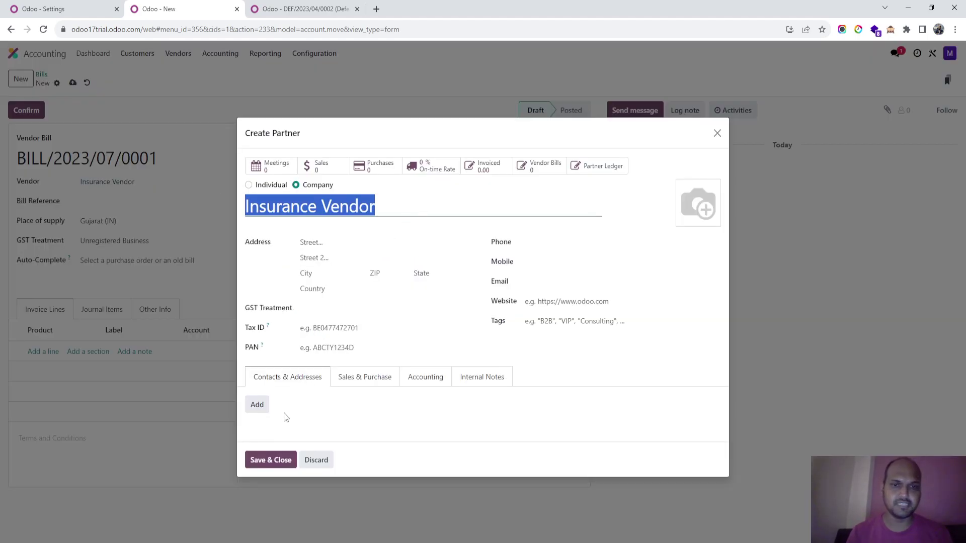
{"action": "left_click", "coordinate": [337, 287]}
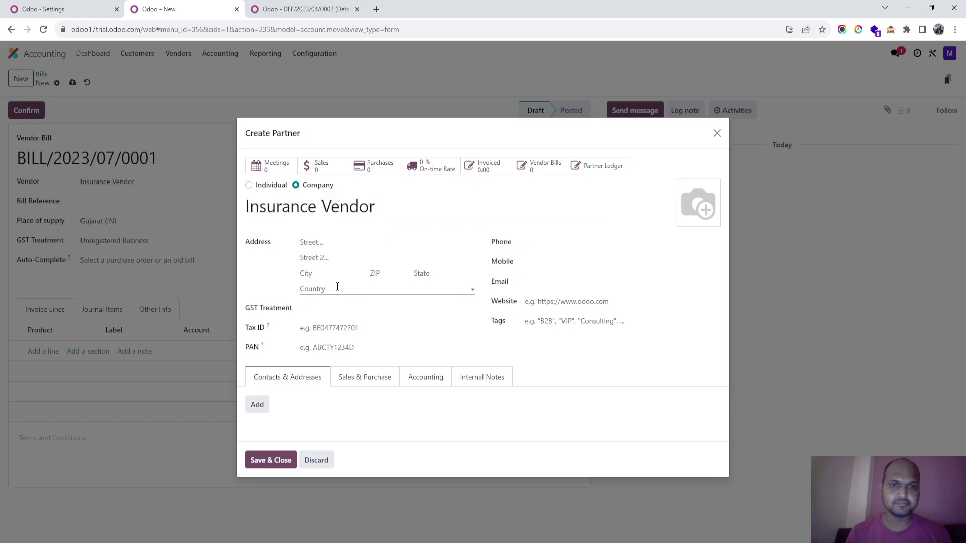
{"action": "type", "text": "in"}
{"action": "key", "text": "Tab"}
{"action": "left_click", "coordinate": [431, 274]}
{"action": "type", "text": "g"}
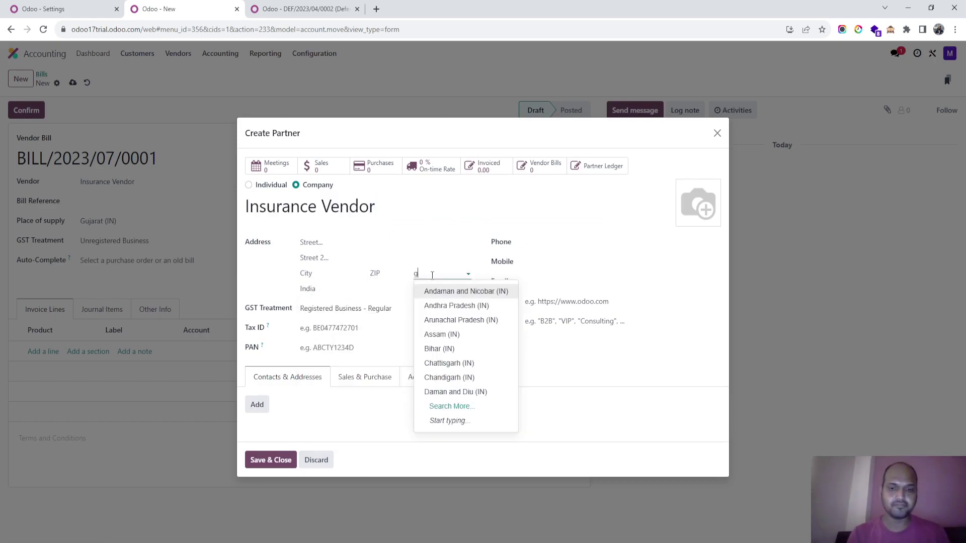
{"action": "left_click", "coordinate": [438, 291]}
{"action": "left_click", "coordinate": [261, 465]}
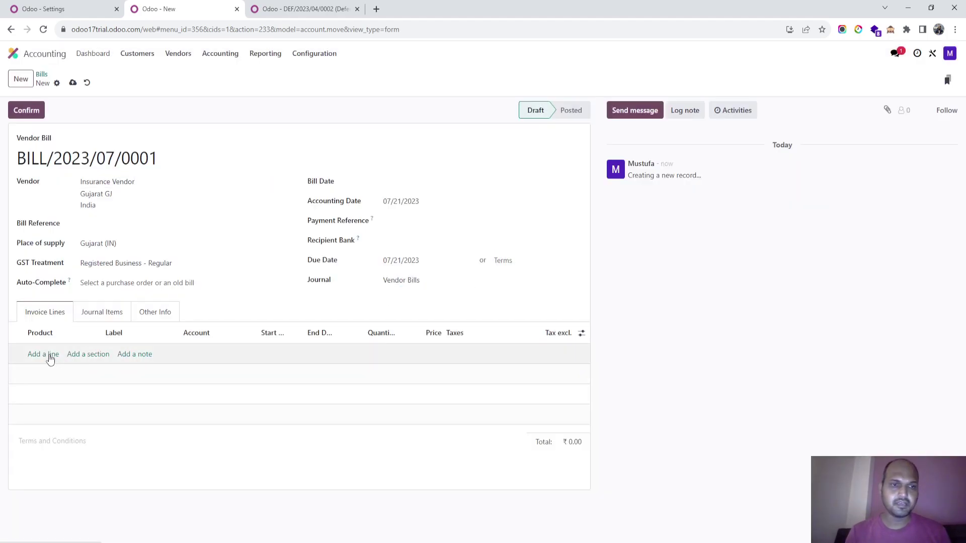
Add an invoice line to the vendor bill and enter Car Insurance as its product.
{"action": "left_click", "coordinate": [50, 355]}
{"action": "type", "text": "Car "}
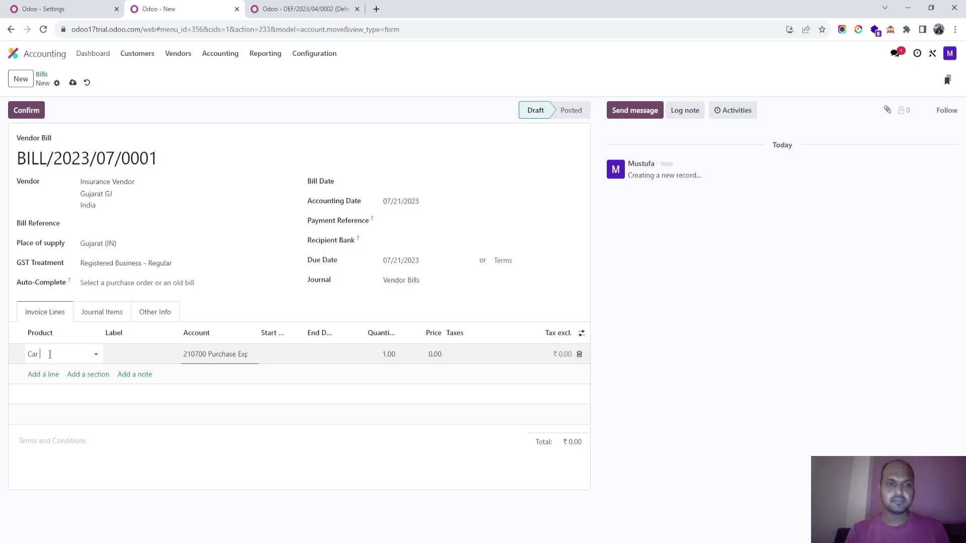
{"action": "type", "text": "Insurance"}
{"action": "key", "text": "Tab"}
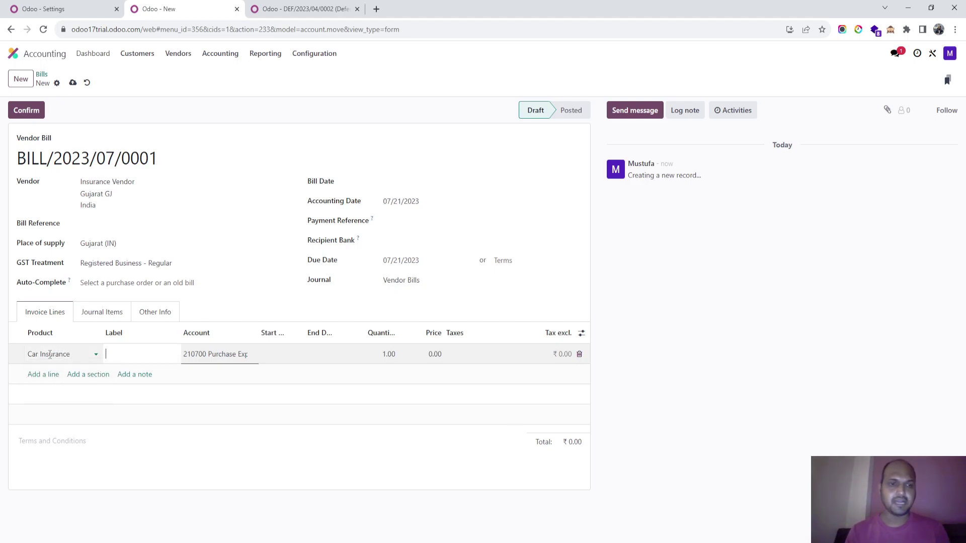
Set the bill line's deferral start date to 07/01/2023 and its end date to 12/31/2023.
{"action": "left_click", "coordinate": [271, 355]}
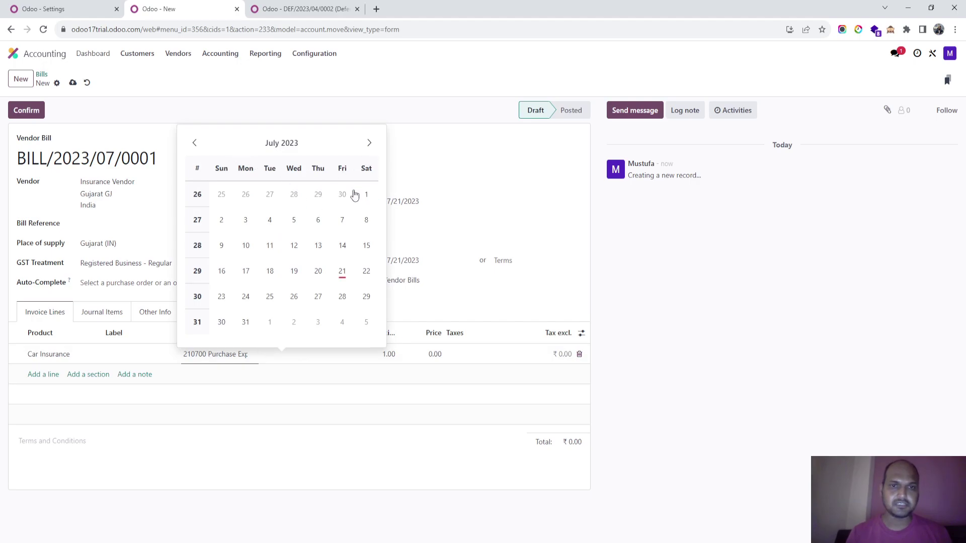
{"action": "left_click", "coordinate": [366, 194]}
{"action": "left_click", "coordinate": [329, 356]}
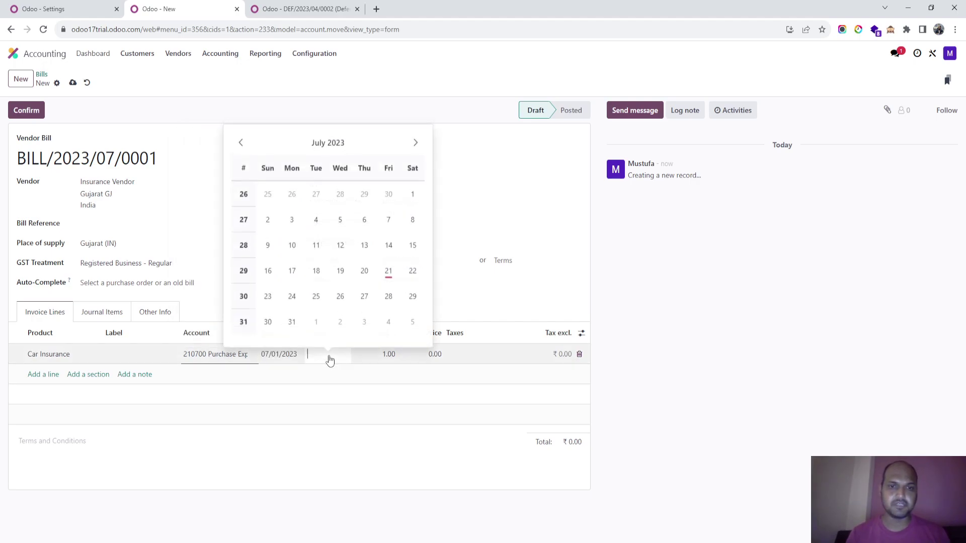
{"action": "left_click", "coordinate": [415, 143]}
{"action": "left_click", "coordinate": [416, 143]}
{"action": "left_click", "coordinate": [417, 144]}
{"action": "left_click", "coordinate": [416, 144]}
{"action": "left_click", "coordinate": [417, 144]}
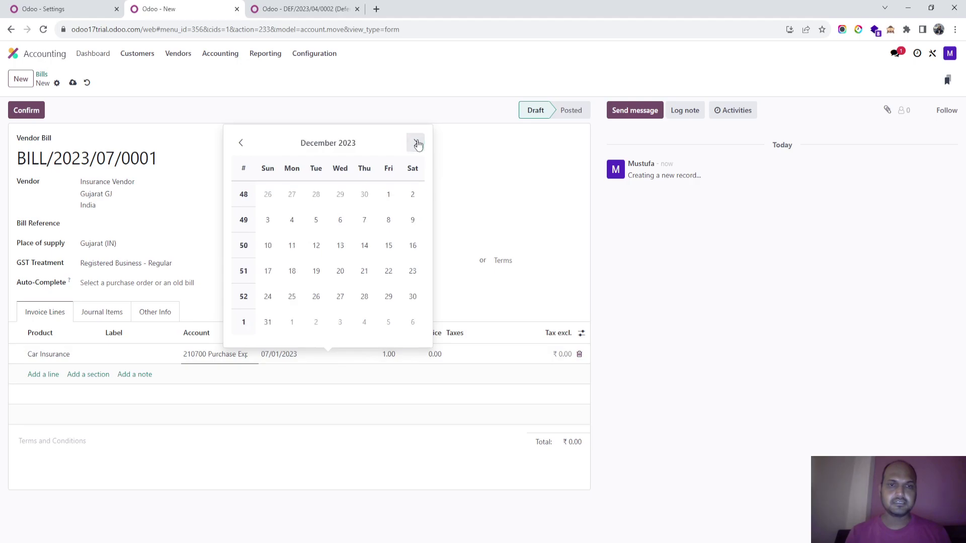
{"action": "left_click", "coordinate": [269, 322]}
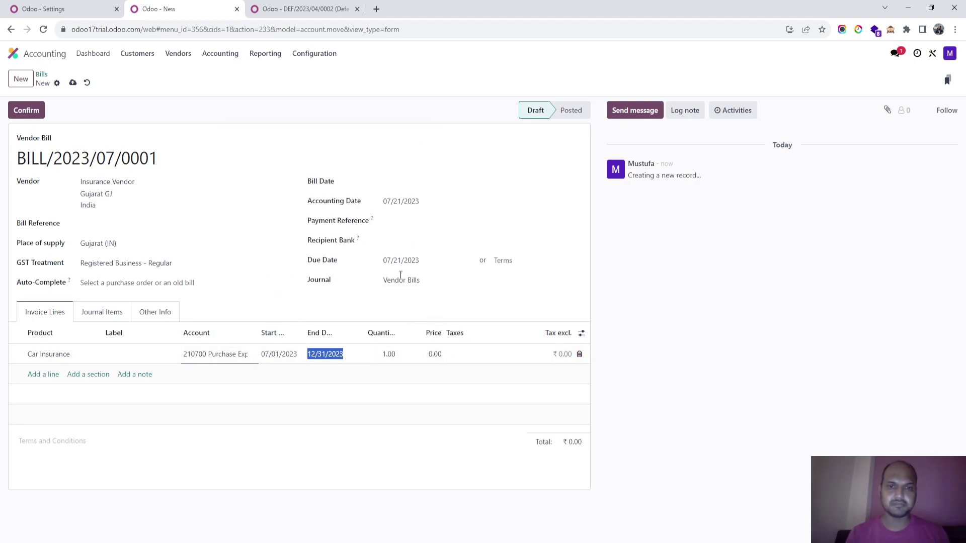
Label the bill line Car Insurance and set its price to 12,000.
{"action": "left_click", "coordinate": [115, 349]}
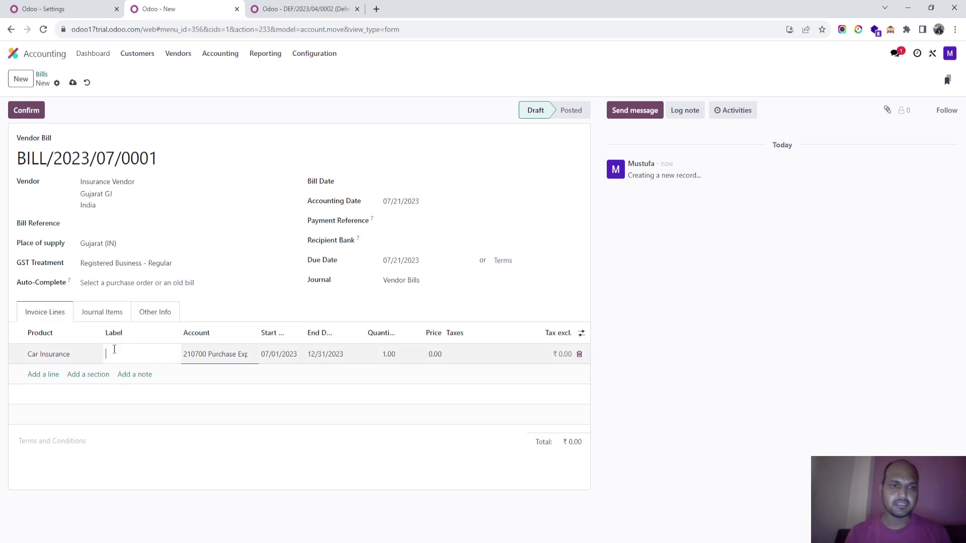
{"action": "type", "text": "Car Ins"}
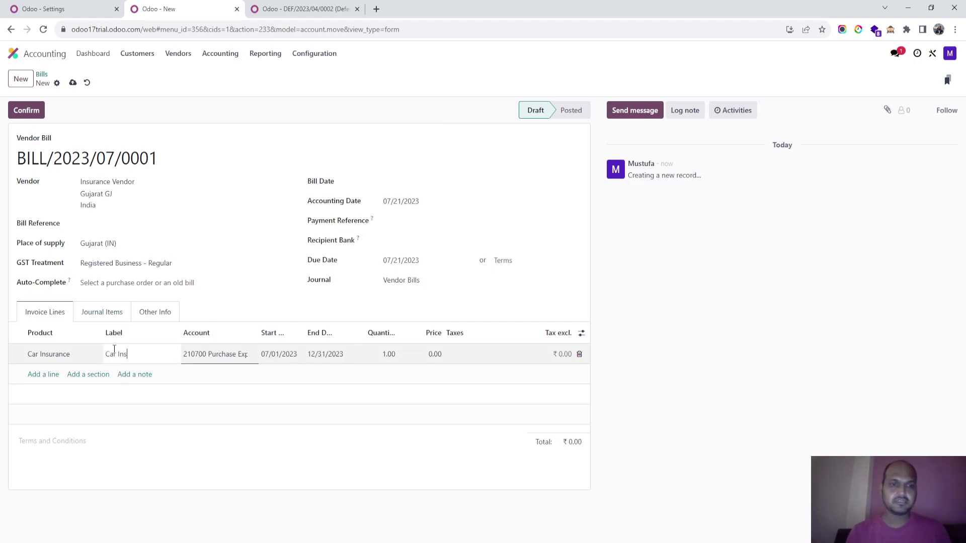
{"action": "type", "text": "urance"}
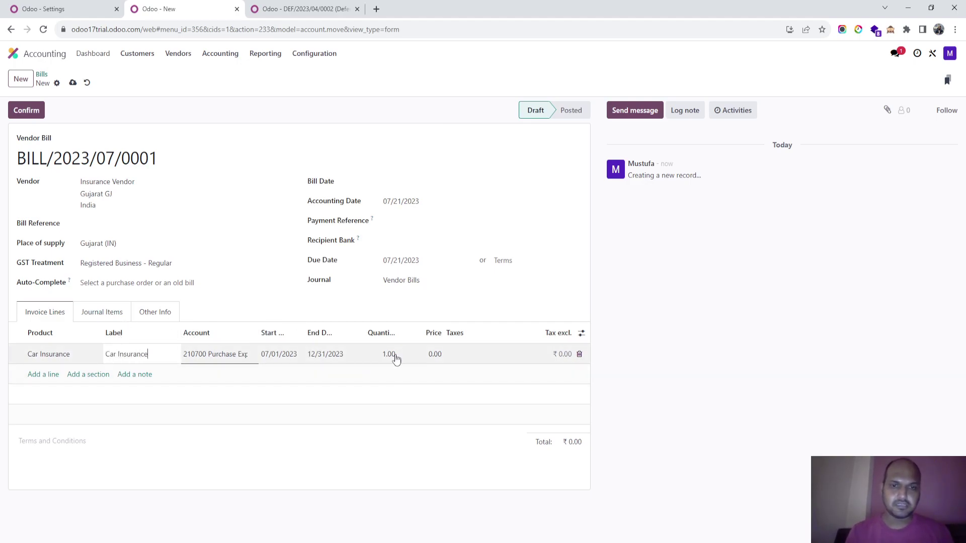
{"action": "left_click", "coordinate": [427, 356]}
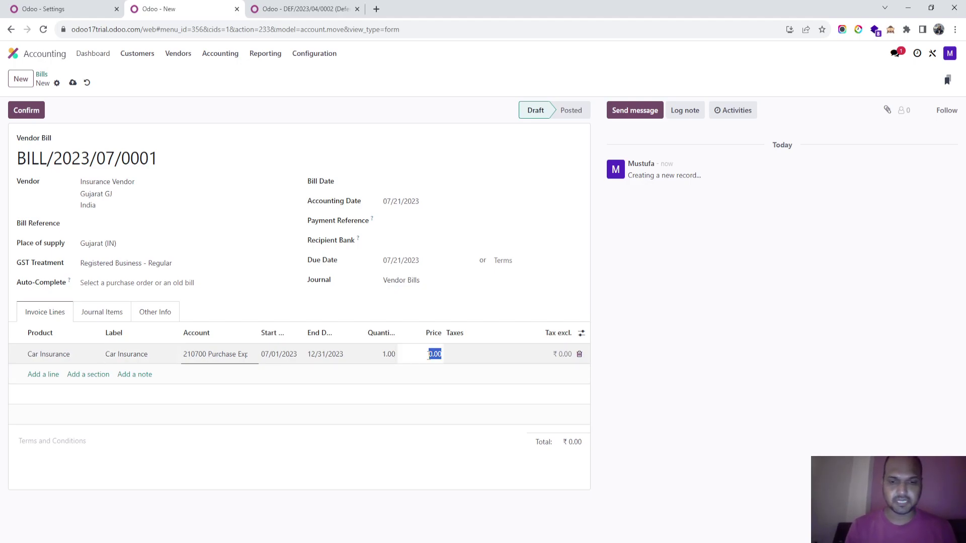
{"action": "type", "text": "1"}
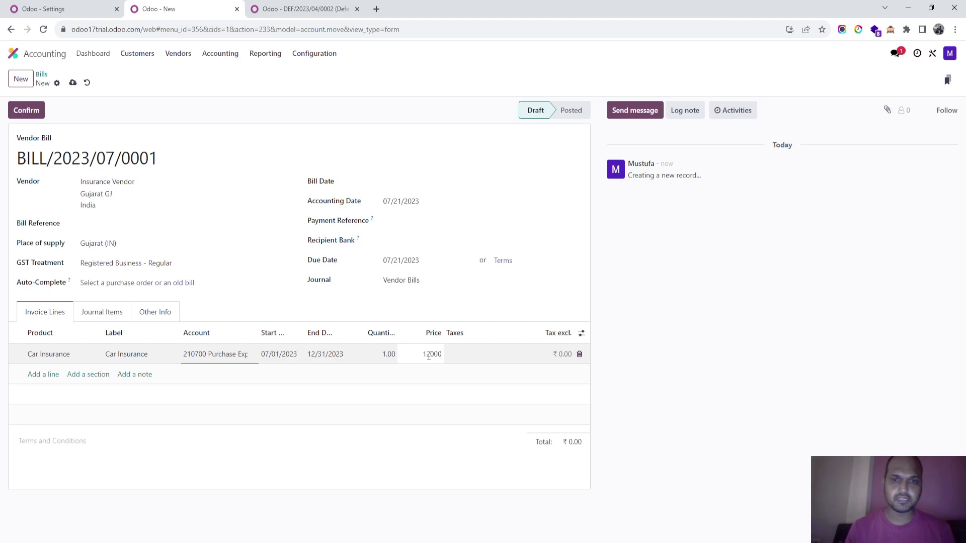
{"action": "type", "text": "2,000"}
{"action": "left_click", "coordinate": [416, 306]}
Apply the 18% GST P tax to the Car Insurance line and save the draft bill.
{"action": "left_click", "coordinate": [484, 356]}
{"action": "type", "text": "18"}
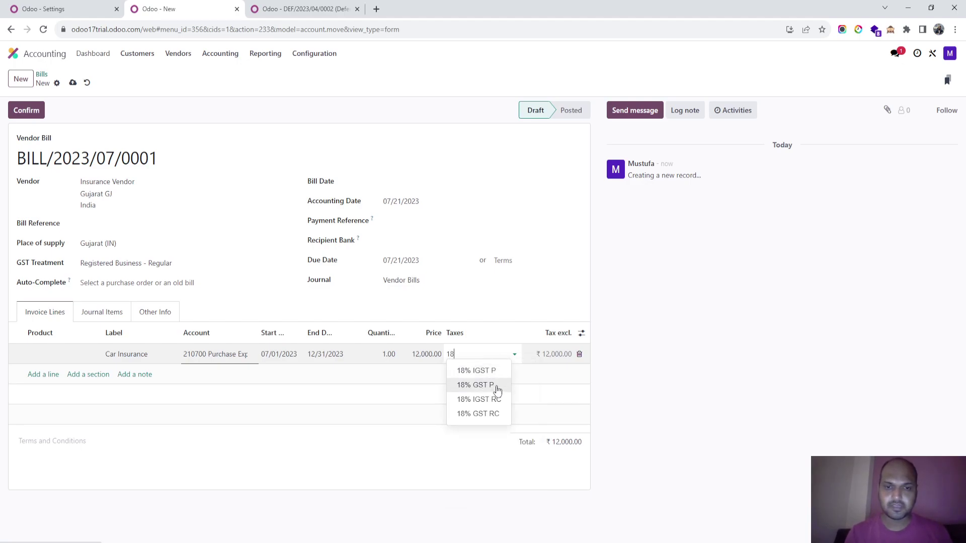
{"action": "left_click", "coordinate": [496, 386]}
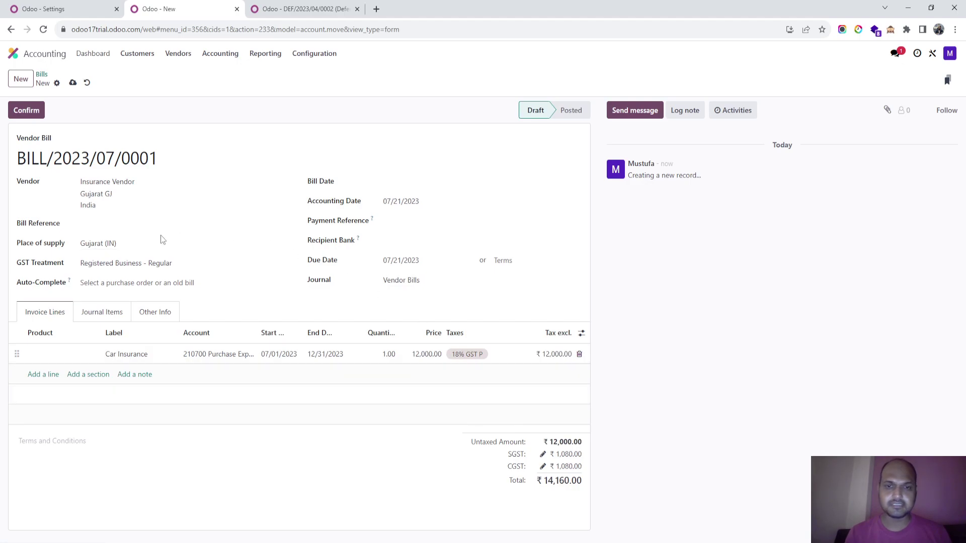
{"action": "left_click", "coordinate": [73, 82]}
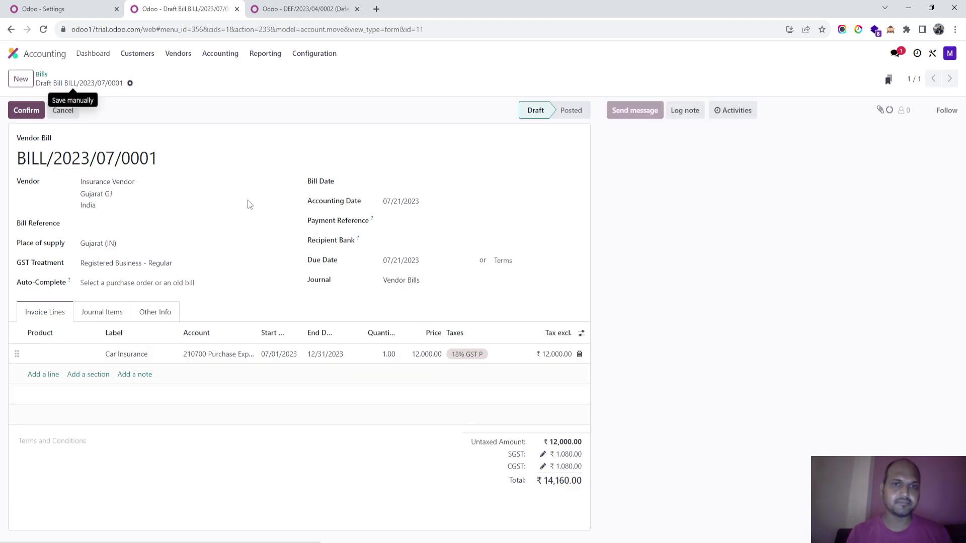
Set the bill date to 07/01/2023, save the bill and try to confirm it.
{"action": "left_click", "coordinate": [388, 181]}
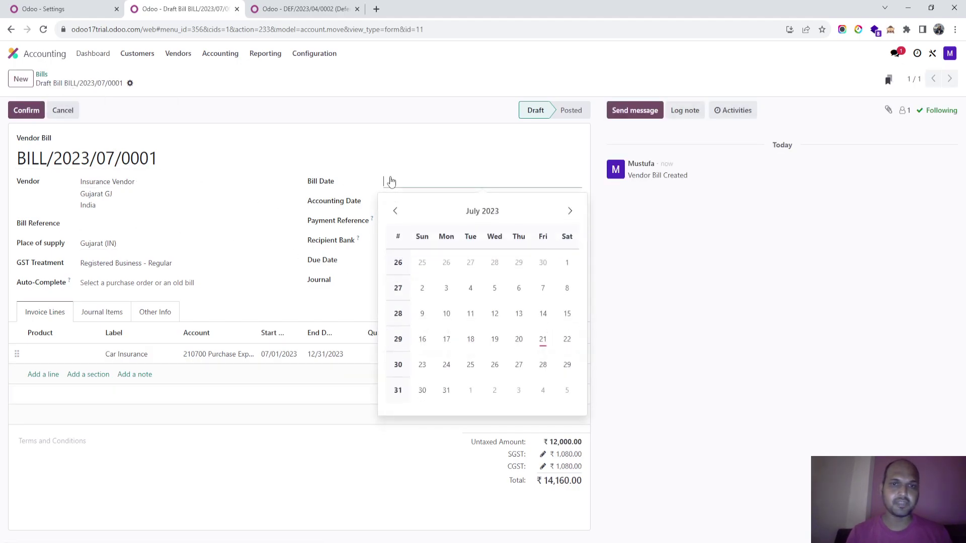
{"action": "left_click", "coordinate": [565, 261]}
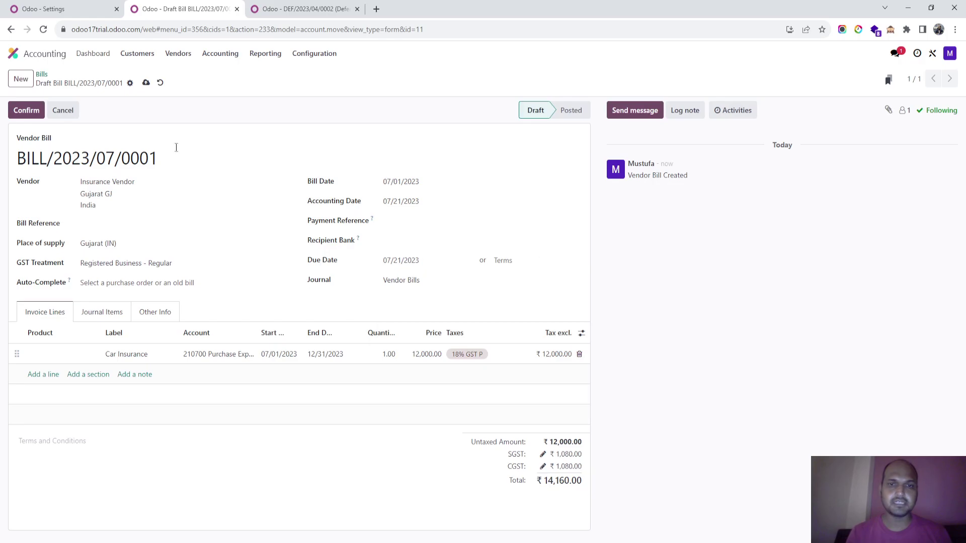
{"action": "left_click", "coordinate": [146, 82]}
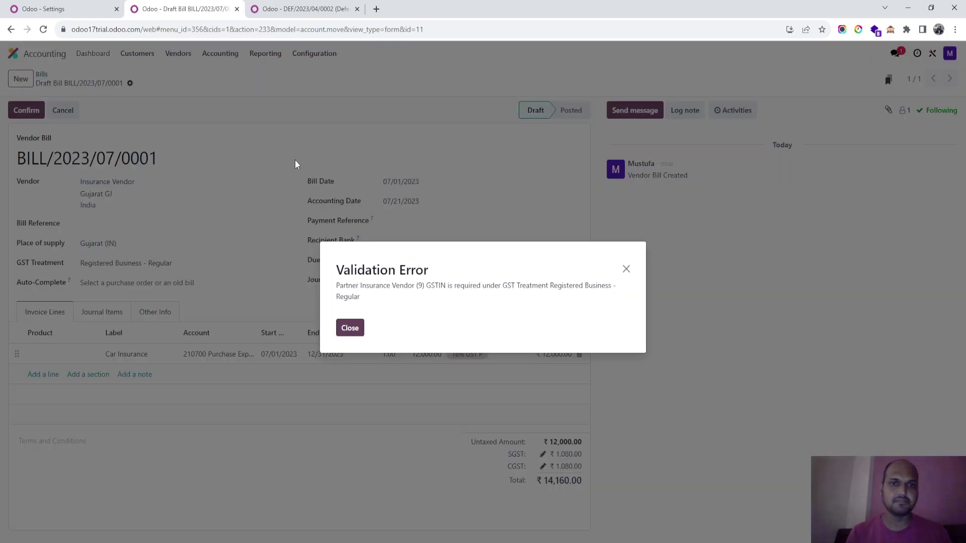
{"action": "left_click", "coordinate": [356, 328]}
Change the bill's GST treatment to Unregistered Business, save the change and confirm the bill.
{"action": "left_click", "coordinate": [132, 222]}
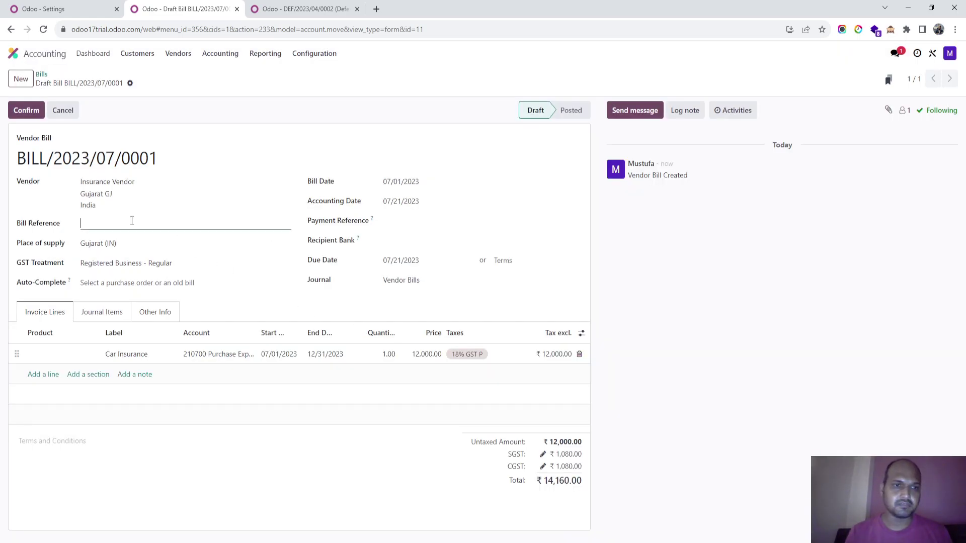
{"action": "left_click", "coordinate": [136, 258]}
{"action": "left_click", "coordinate": [134, 299]}
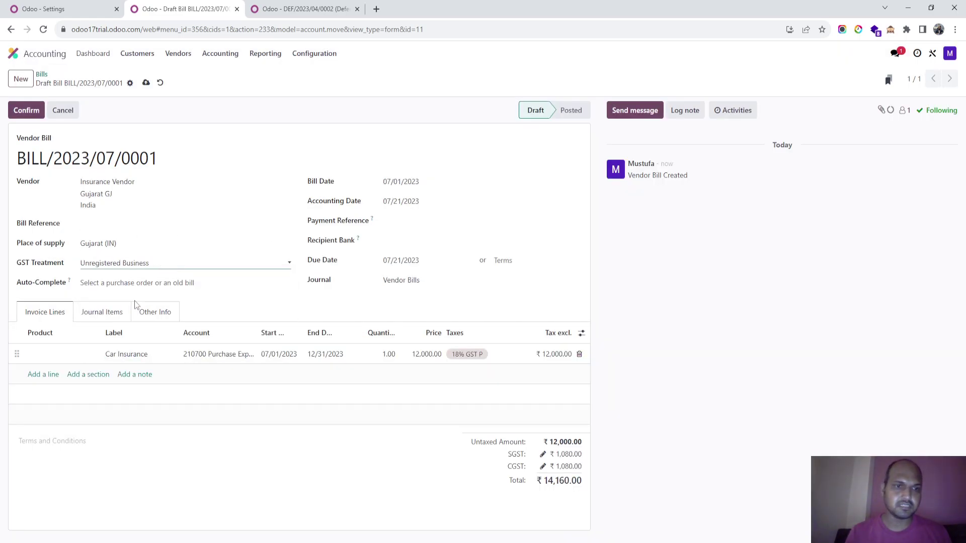
{"action": "left_click", "coordinate": [146, 82]}
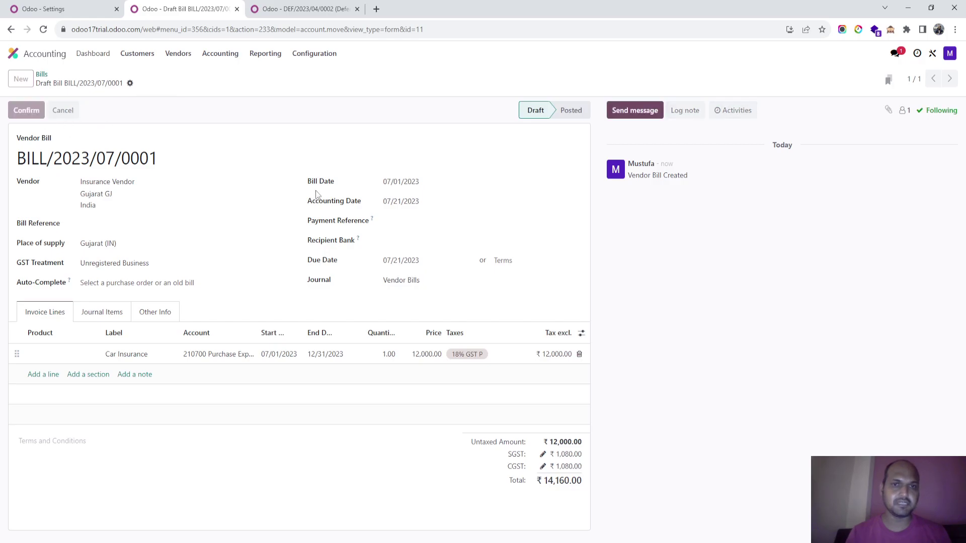
Examine the vendor bill's deferred entries, including the journal items of both draft entries dated 07/31/2023.
{"action": "left_click", "coordinate": [478, 83]}
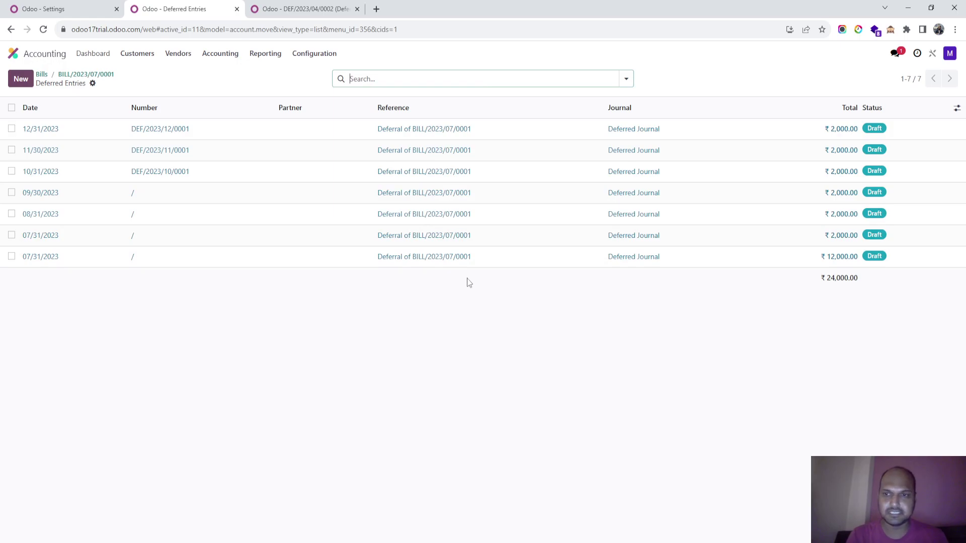
{"action": "left_click", "coordinate": [435, 266]}
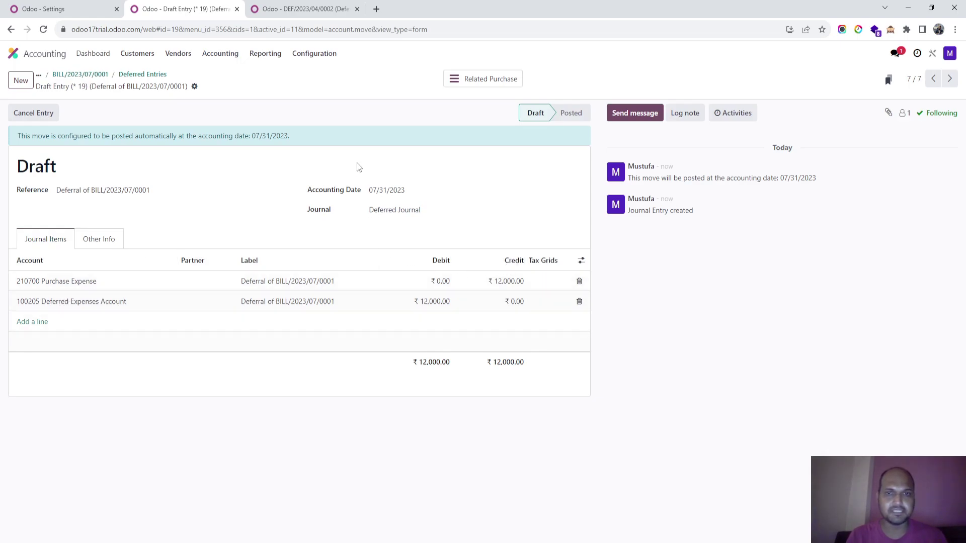
{"action": "left_click", "coordinate": [934, 78]}
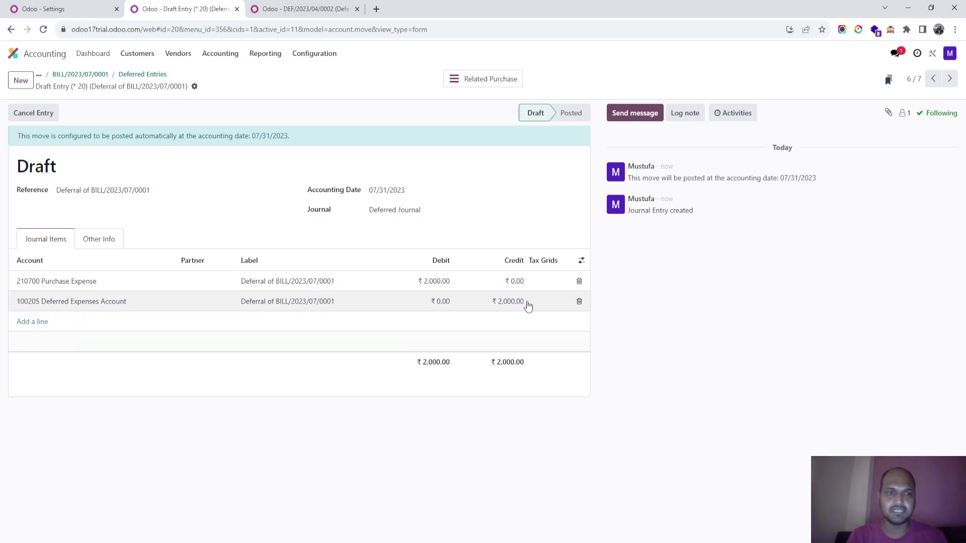
{"action": "left_click", "coordinate": [147, 75]}
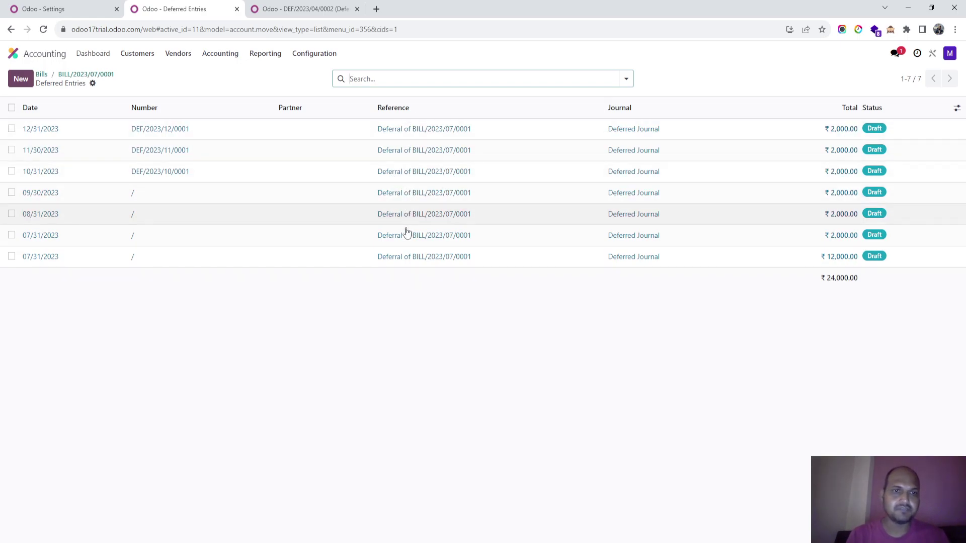
Go back to vendor bill BILL/2023/07/0001 and review its journal items.
{"action": "left_click", "coordinate": [104, 76]}
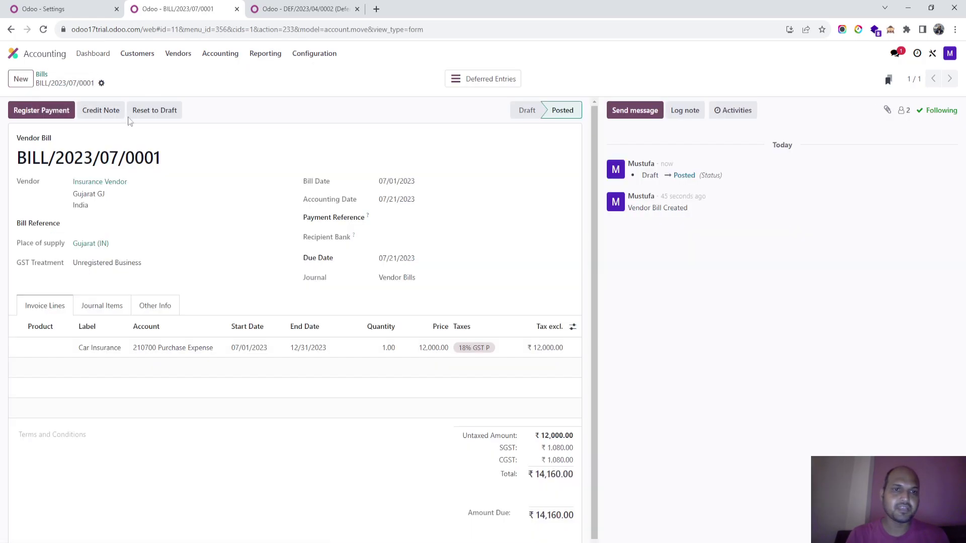
{"action": "left_click", "coordinate": [165, 309]}
{"action": "left_click", "coordinate": [121, 306]}
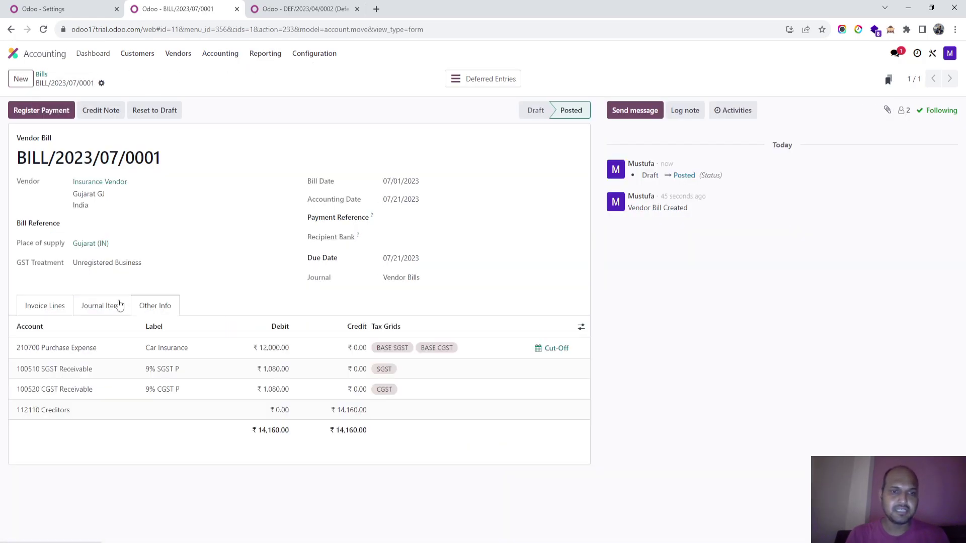
Reset the vendor bill to draft, set its Auto-post option to At Date and save the change.
{"action": "left_click", "coordinate": [164, 309]}
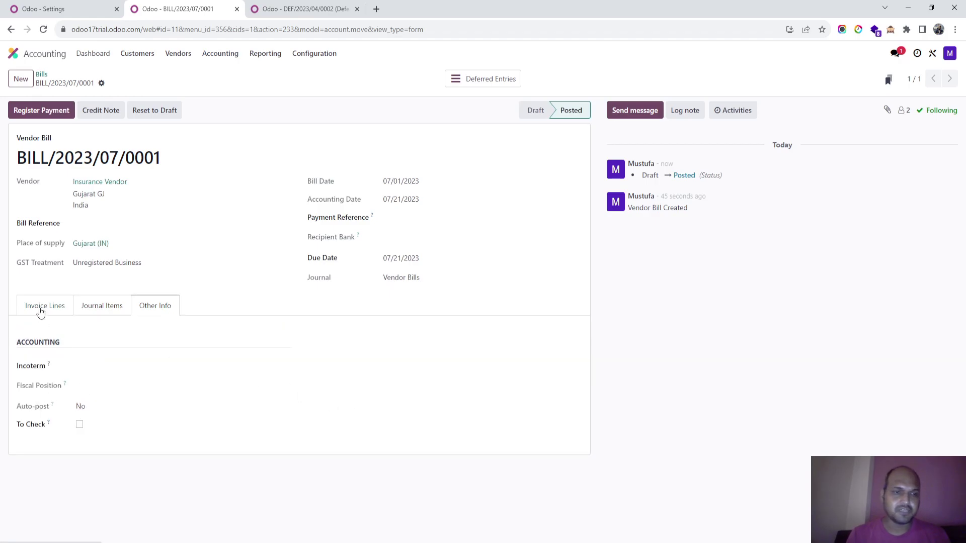
{"action": "left_click", "coordinate": [154, 110]}
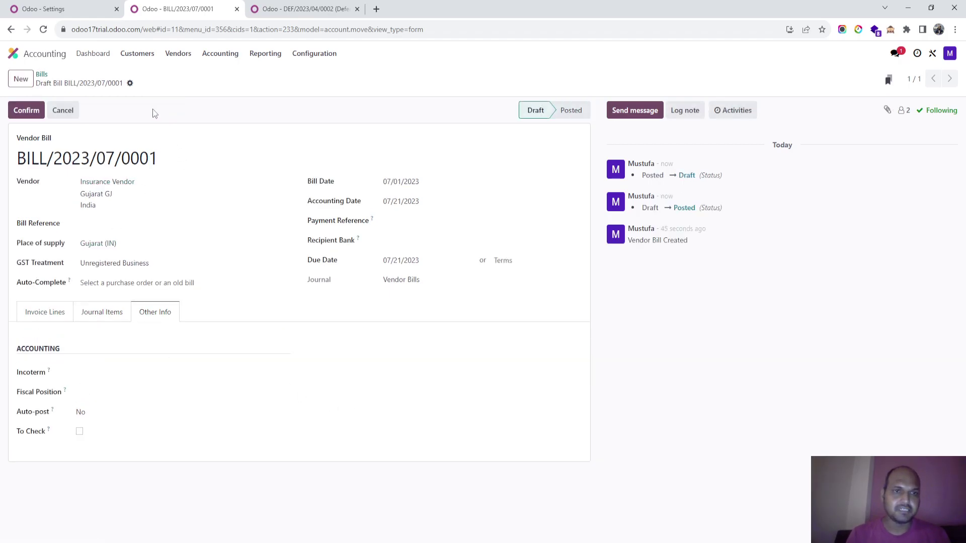
{"action": "left_click", "coordinate": [97, 416]}
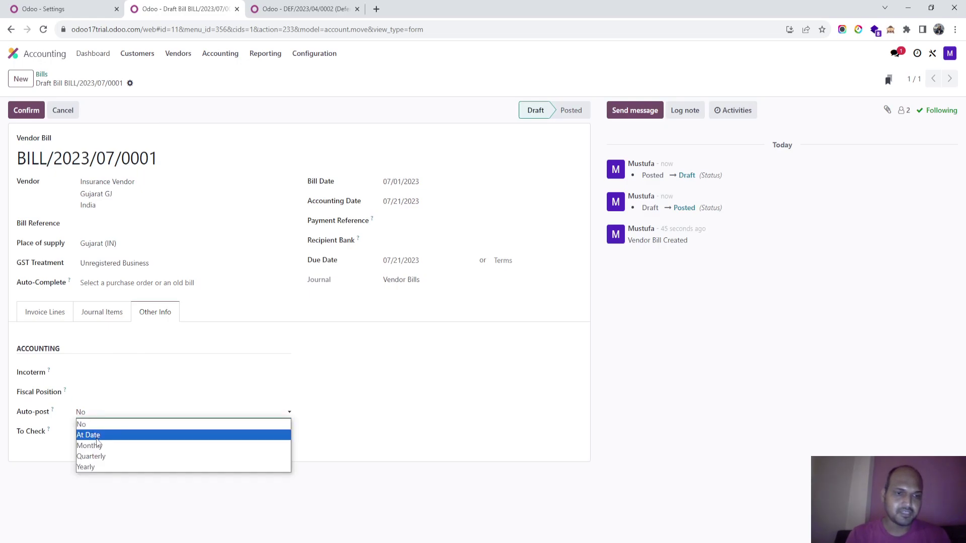
{"action": "left_click", "coordinate": [98, 435]}
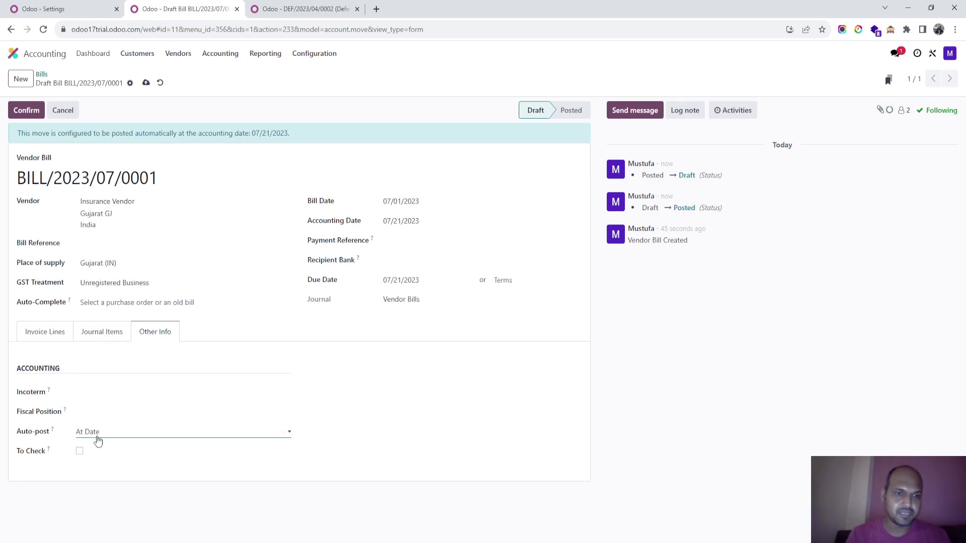
{"action": "left_click", "coordinate": [144, 85]}
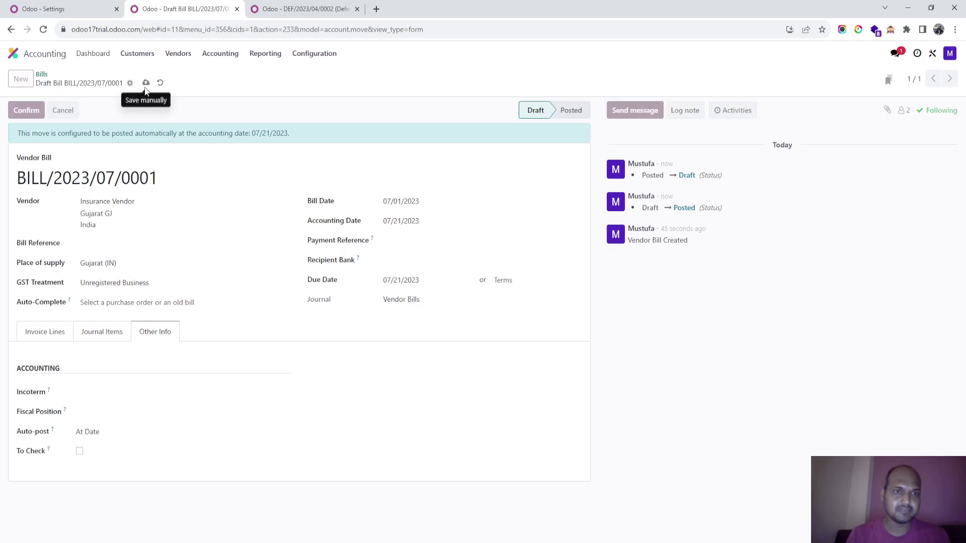
Confirm the bill with At Date auto-posting and check its deferred entries.
{"action": "left_click", "coordinate": [28, 110]}
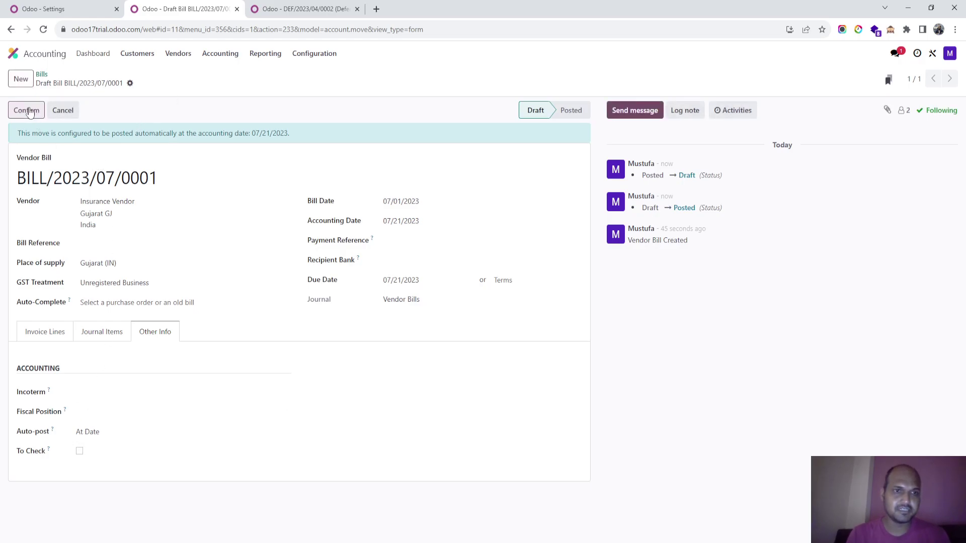
{"action": "left_click", "coordinate": [467, 84]}
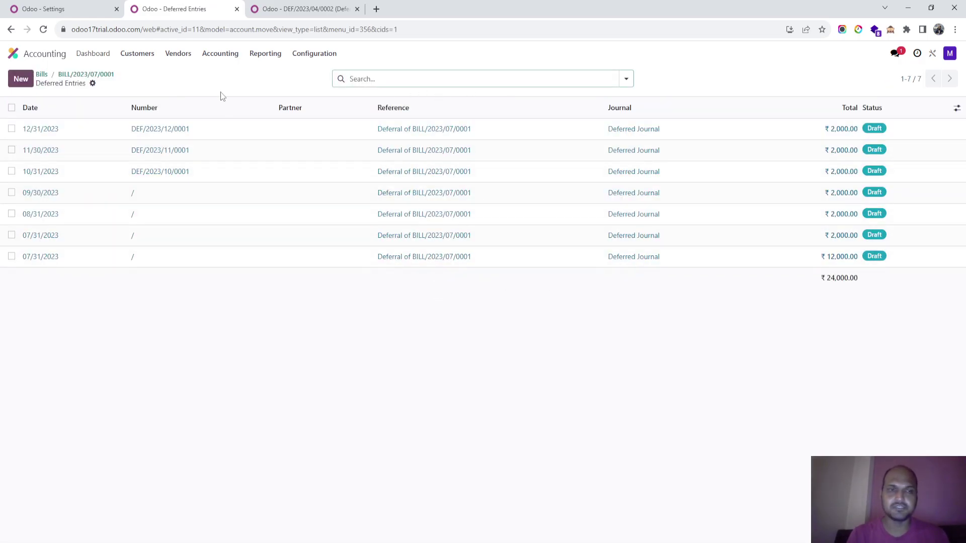
{"action": "left_click", "coordinate": [97, 76]}
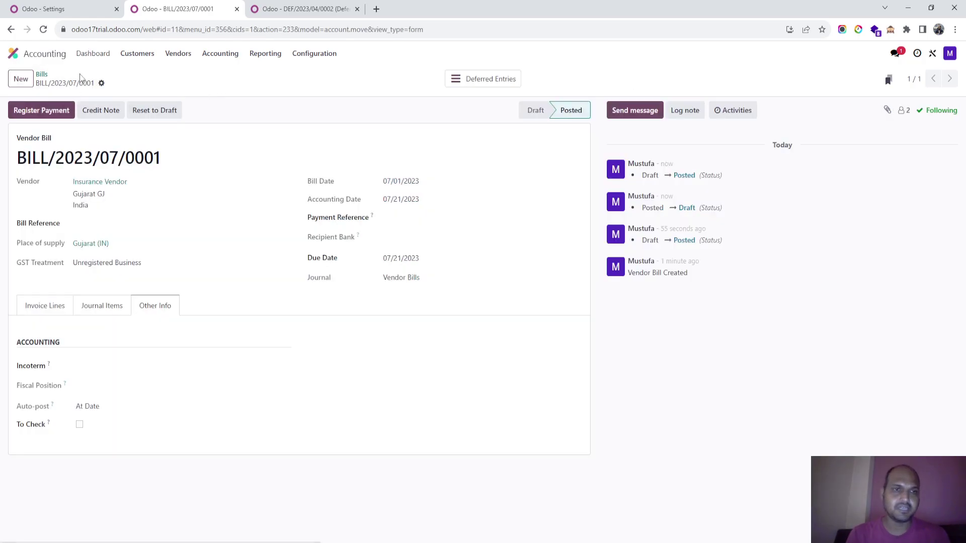
Reset vendor bill BILL/2023/07/0001 to draft, set Auto-post to Monthly with no end date and save it.
{"action": "left_click", "coordinate": [153, 111]}
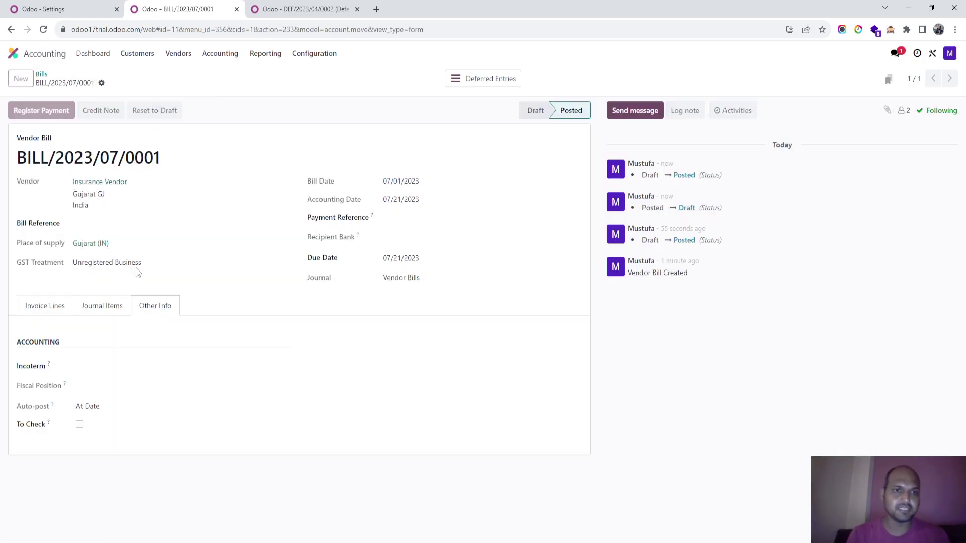
{"action": "left_click", "coordinate": [112, 430]}
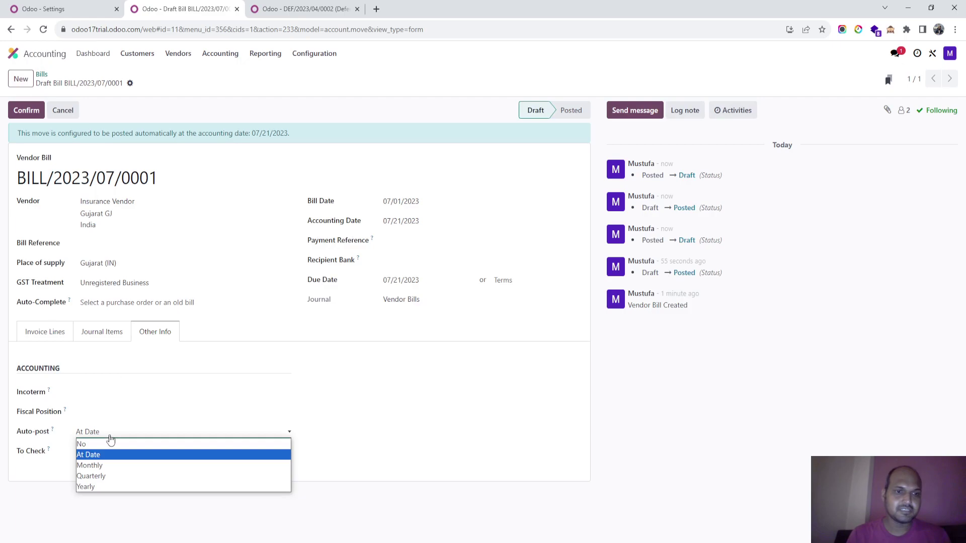
{"action": "left_click", "coordinate": [105, 467]}
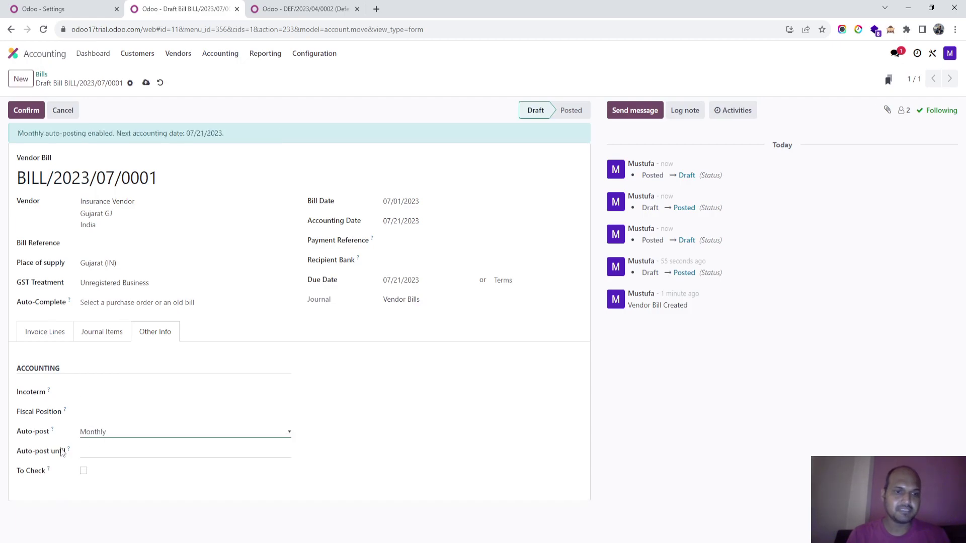
{"action": "left_click", "coordinate": [100, 456]}
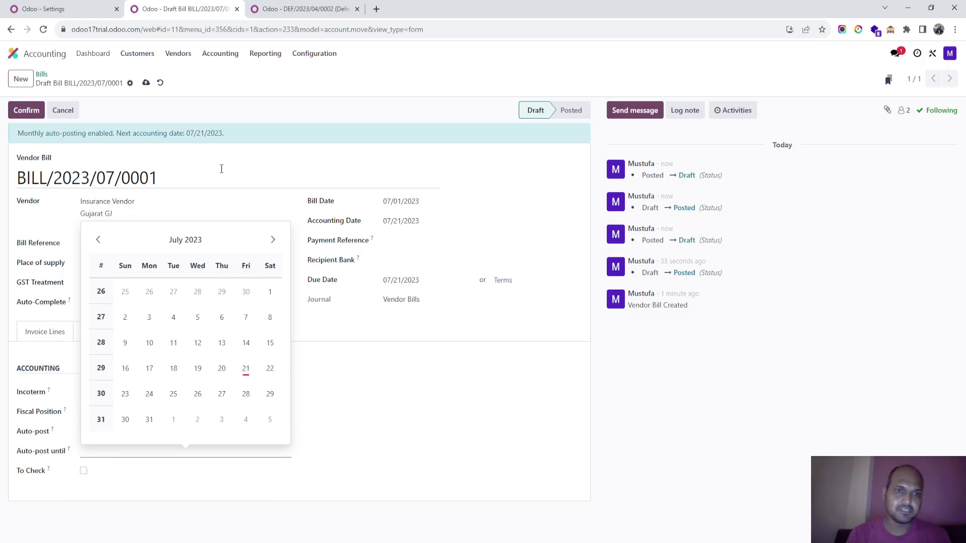
{"action": "left_click", "coordinate": [146, 82]}
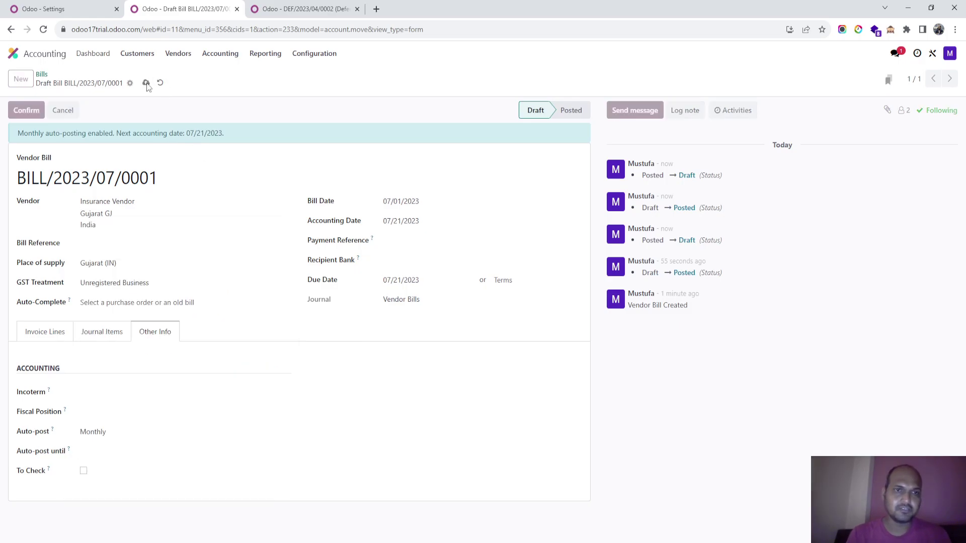
Check the bill's Car Insurance line, confirm the bill and open its deferred entries.
{"action": "left_click", "coordinate": [64, 329]}
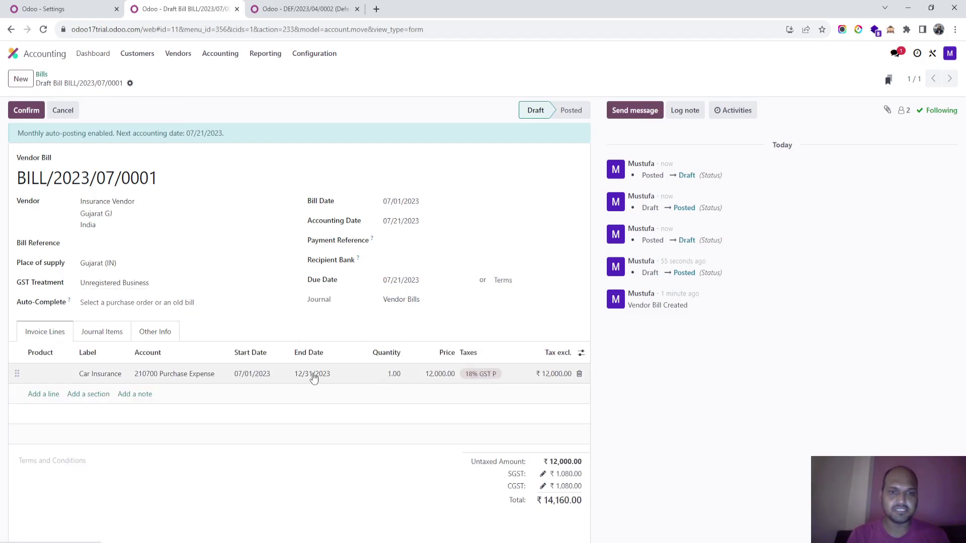
{"action": "left_click", "coordinate": [28, 115]}
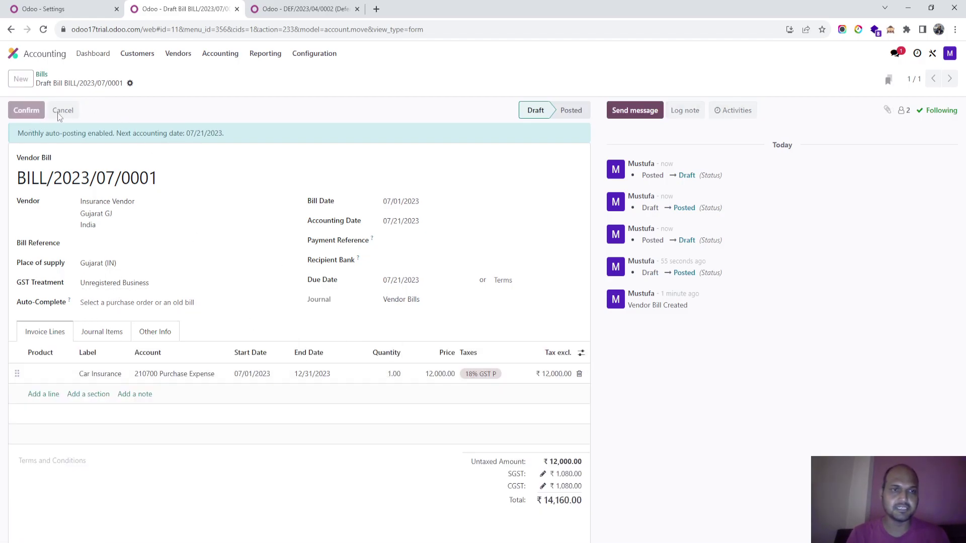
{"action": "left_click", "coordinate": [455, 80]}
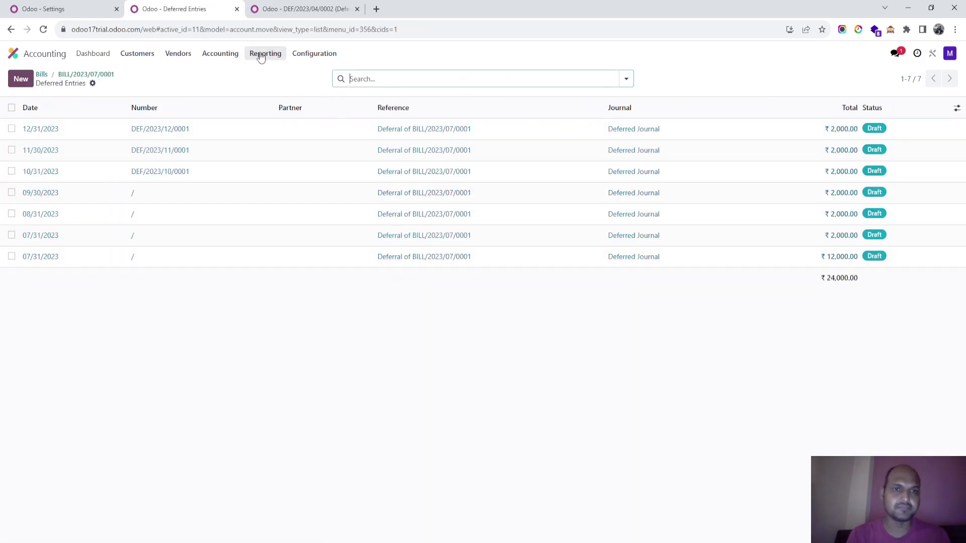
Show all journal entries without the Posted filter and examine the recurring draft bill BILL/2023/08/0001.
{"action": "left_click", "coordinate": [240, 54]}
{"action": "left_click", "coordinate": [236, 90]}
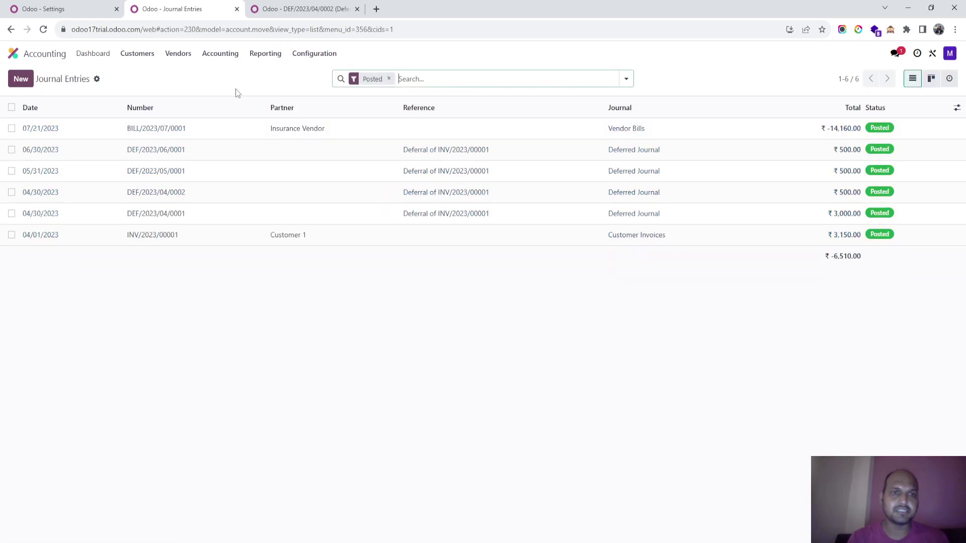
{"action": "left_click", "coordinate": [390, 79]}
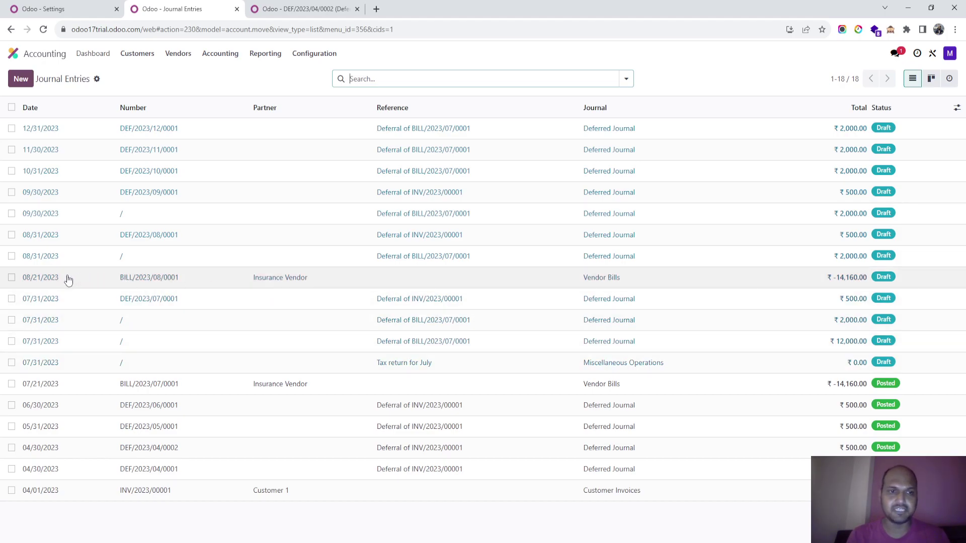
{"action": "left_click", "coordinate": [302, 286]}
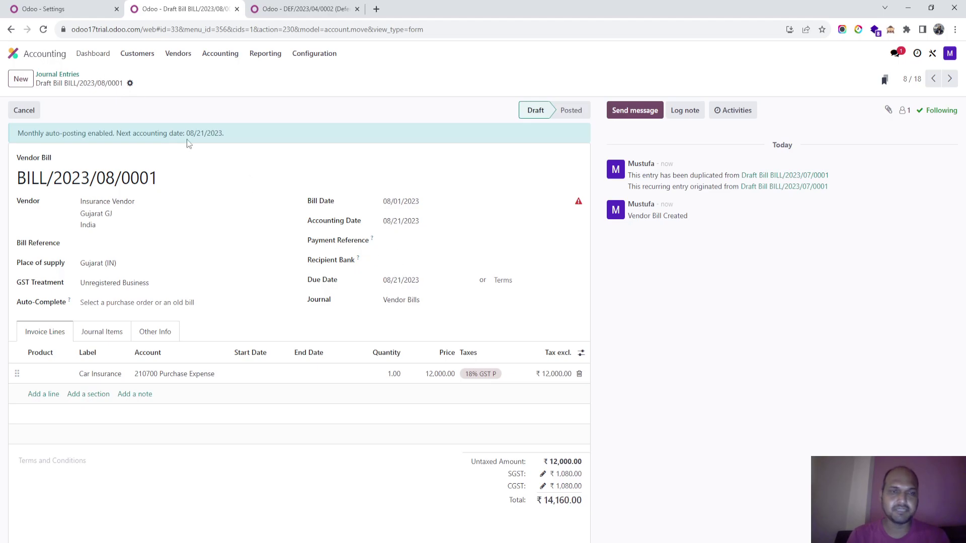
{"action": "left_click", "coordinate": [73, 75]}
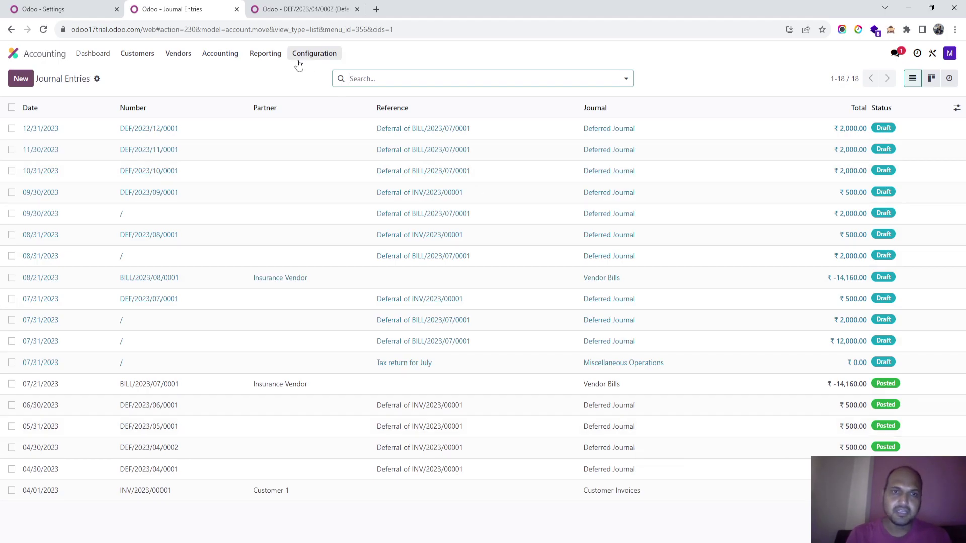
In the Accounting settings, set the deferred entries' Amount Computation to Based on days and save.
{"action": "left_click", "coordinate": [74, 5]}
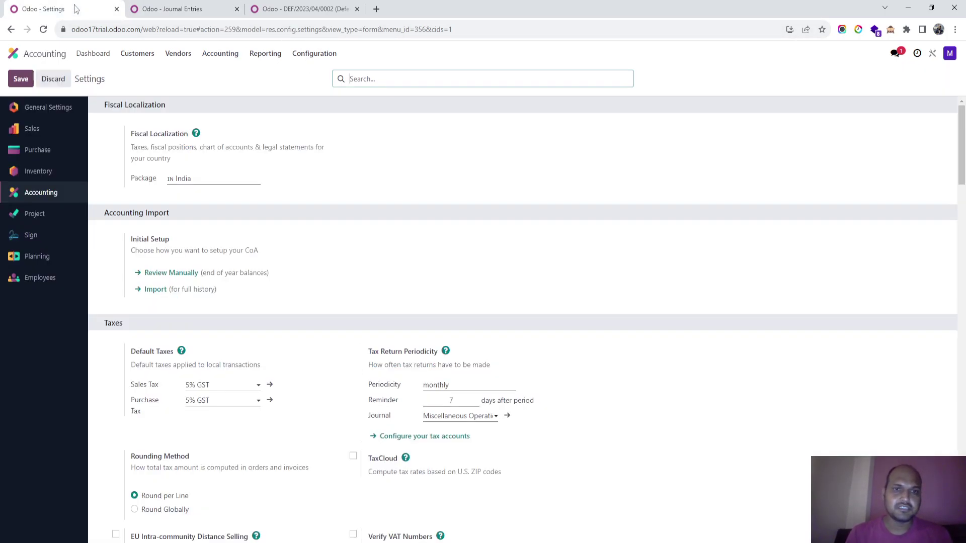
{"action": "scroll", "coordinate": [334, 289], "scroll_direction": "down", "scroll_amount": 5}
{"action": "scroll", "coordinate": [334, 288], "scroll_direction": "down", "scroll_amount": 20}
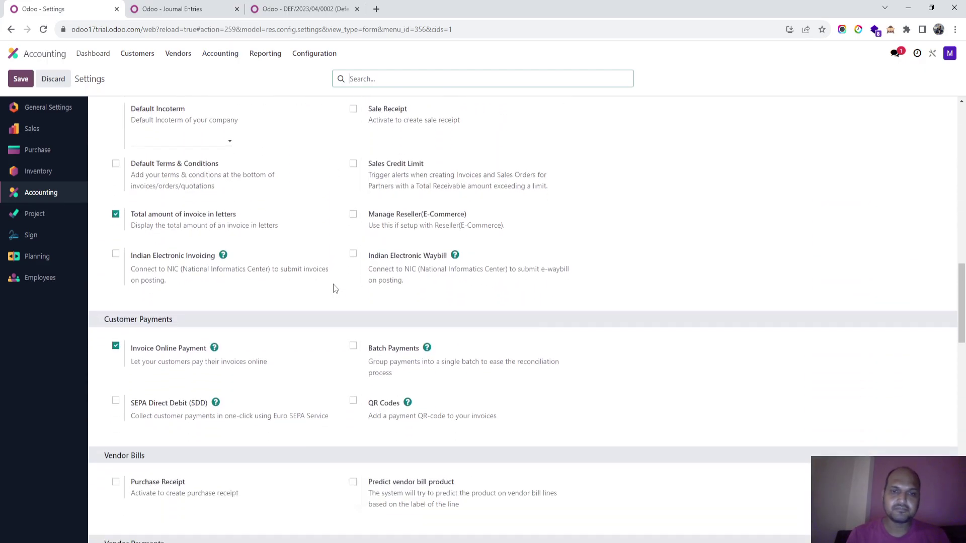
{"action": "scroll", "coordinate": [335, 288], "scroll_direction": "down", "scroll_amount": 2}
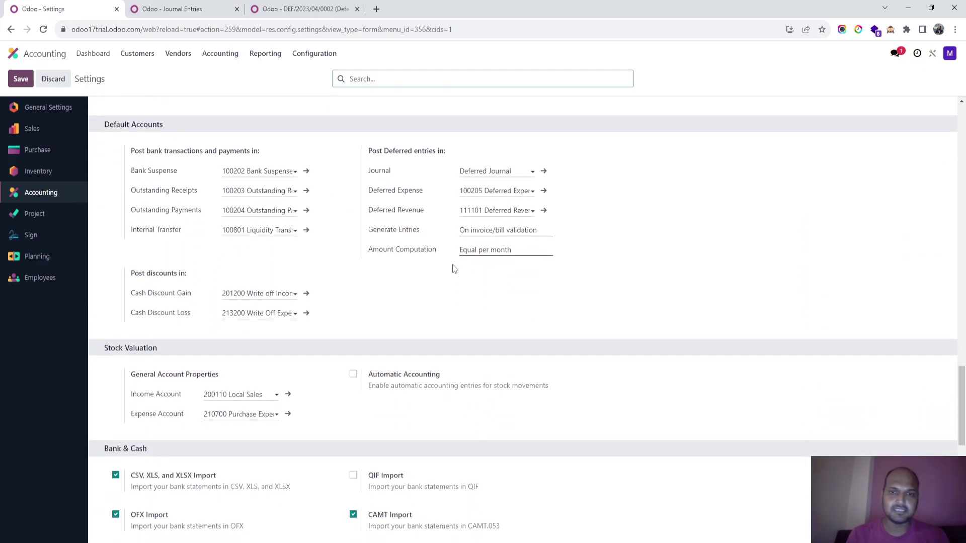
{"action": "left_click", "coordinate": [538, 250]}
{"action": "left_click", "coordinate": [529, 261]}
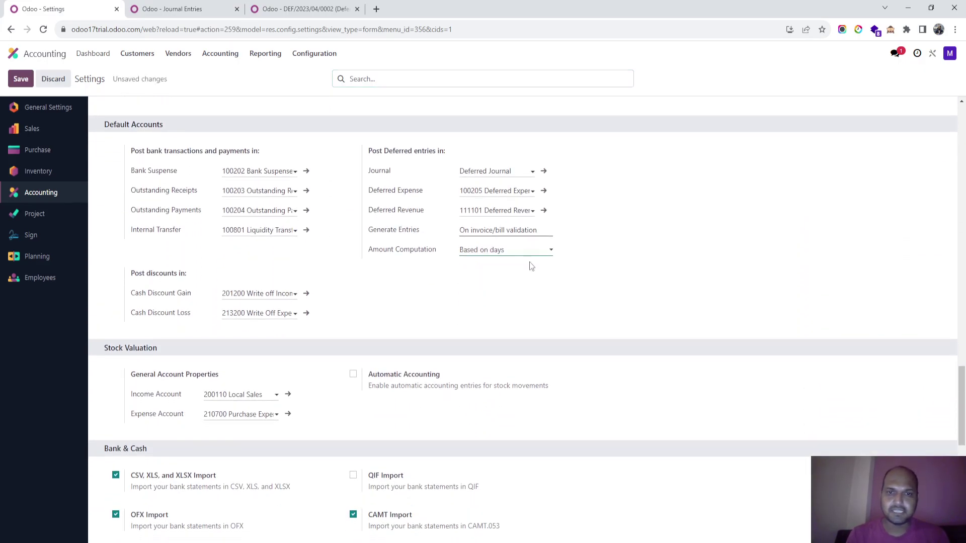
{"action": "left_click", "coordinate": [20, 79]}
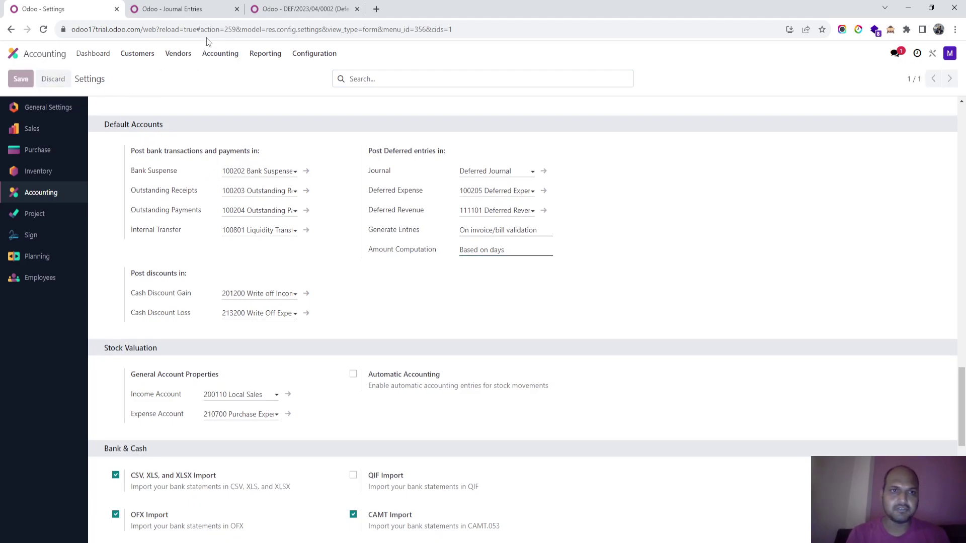
Find draft vendor bill BILL/2023/08/0001 in the bills list and review its invoice lines and journal items.
{"action": "left_click", "coordinate": [263, 10]}
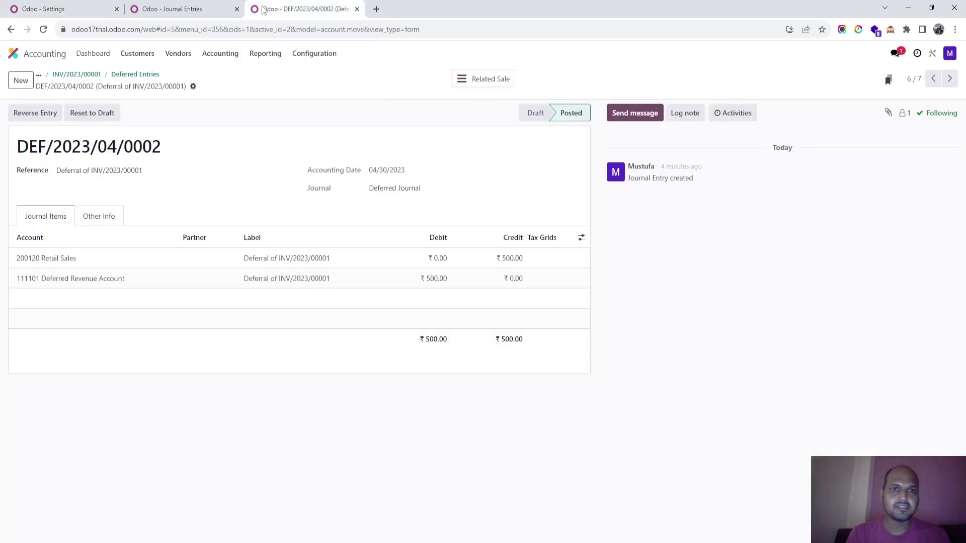
{"action": "left_click", "coordinate": [213, 7]}
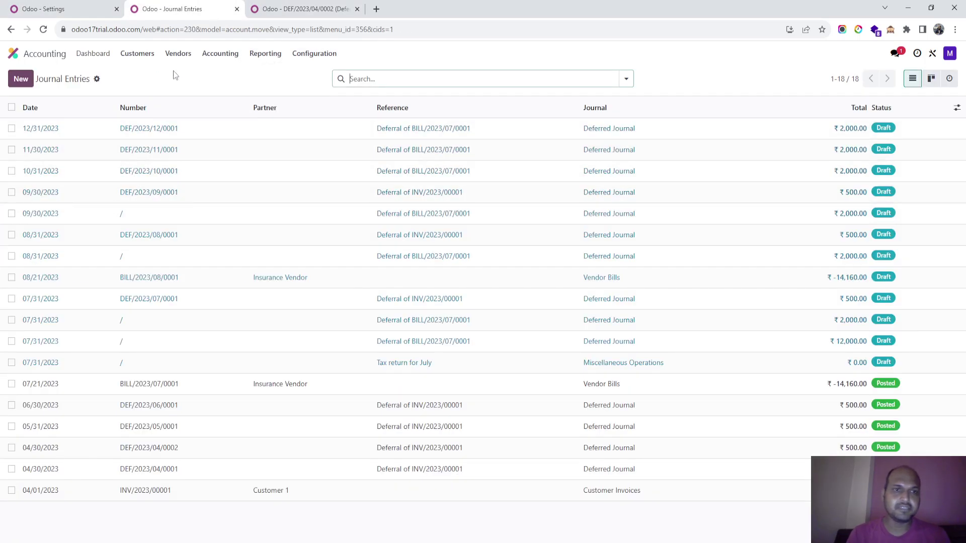
{"action": "left_click", "coordinate": [178, 55]}
{"action": "left_click", "coordinate": [185, 77]}
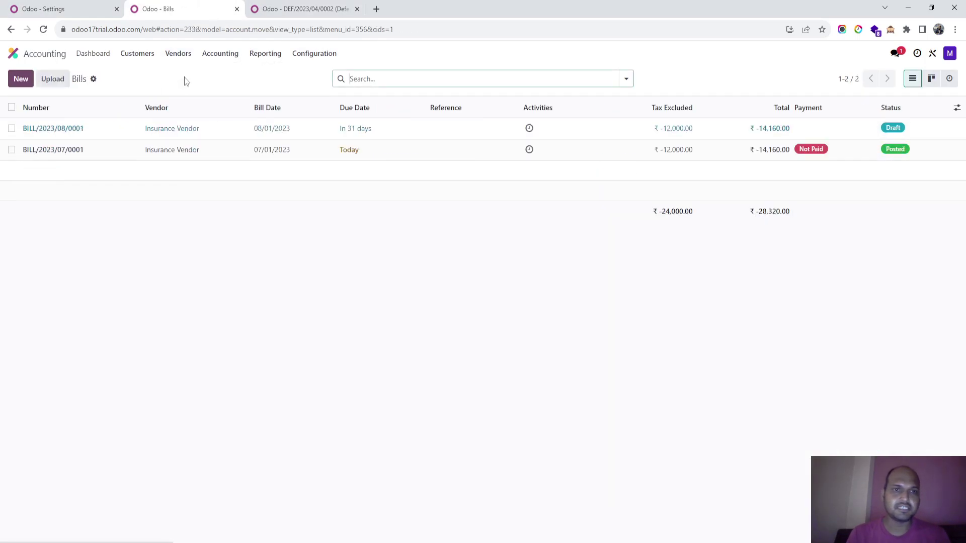
{"action": "left_click", "coordinate": [174, 130]}
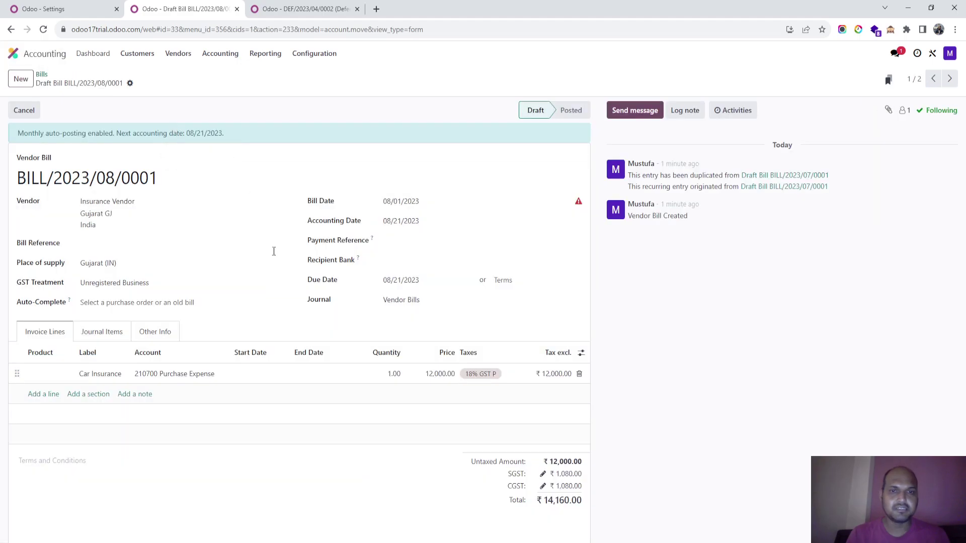
{"action": "left_click", "coordinate": [93, 335]}
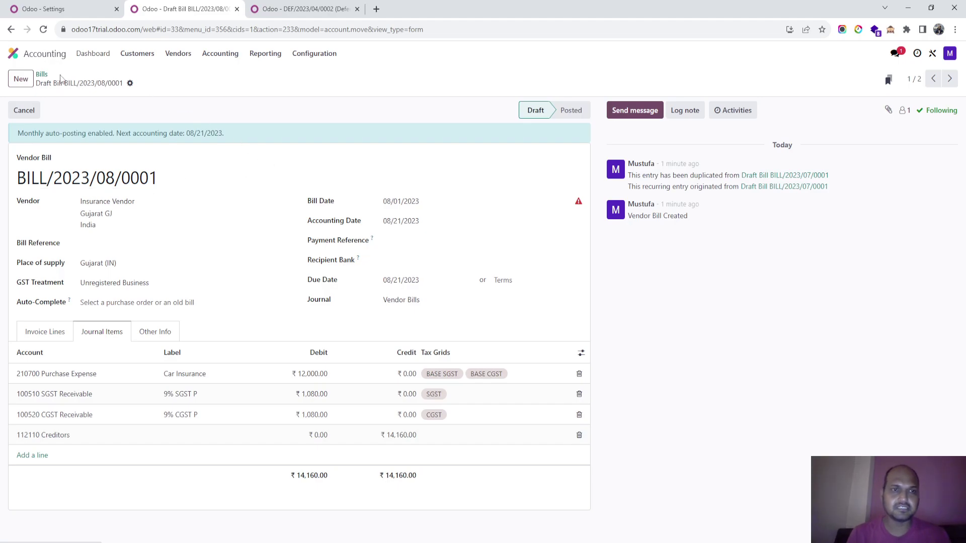
{"action": "left_click", "coordinate": [42, 74]}
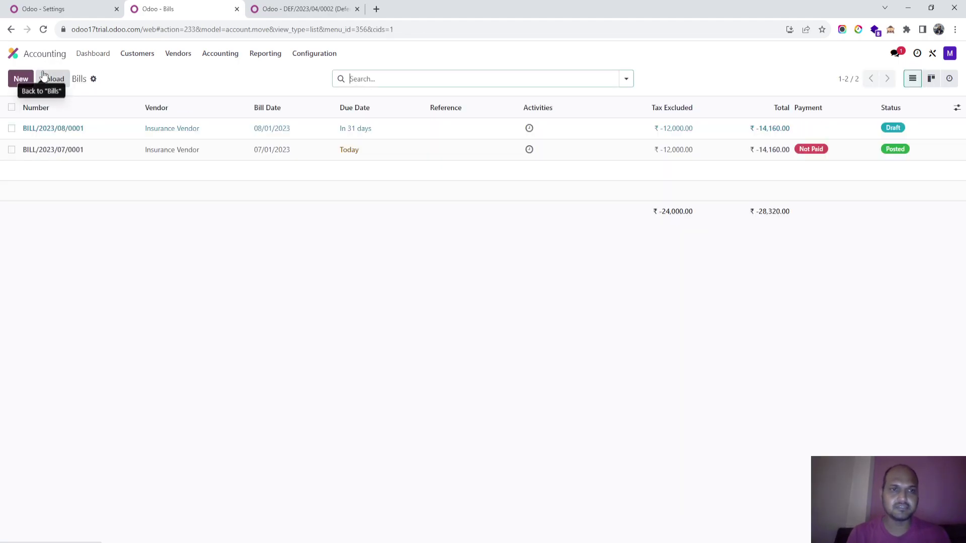
Open posted vendor bill BILL/2023/07/0001, reset it to draft and set its Auto-post option to No.
{"action": "left_click", "coordinate": [172, 151]}
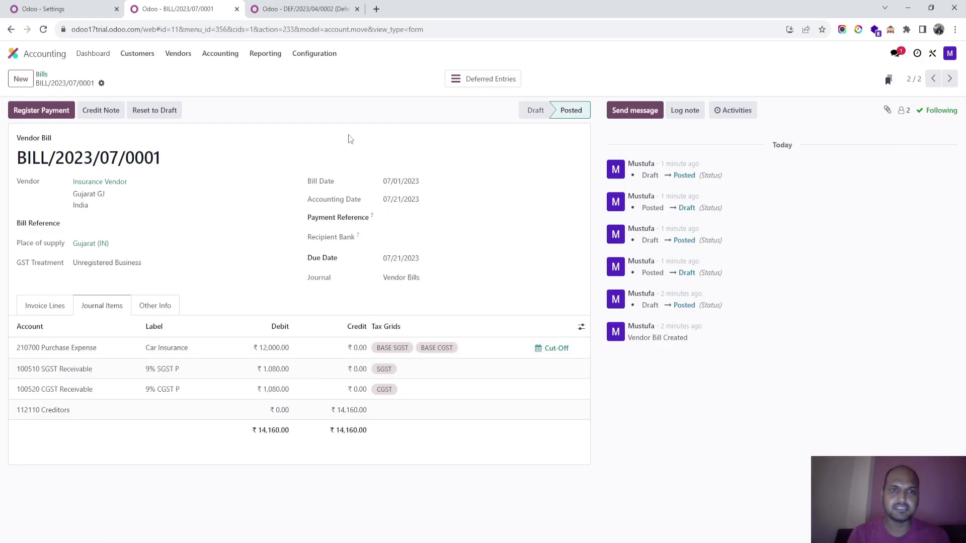
{"action": "left_click", "coordinate": [41, 75]}
{"action": "left_click", "coordinate": [222, 149]}
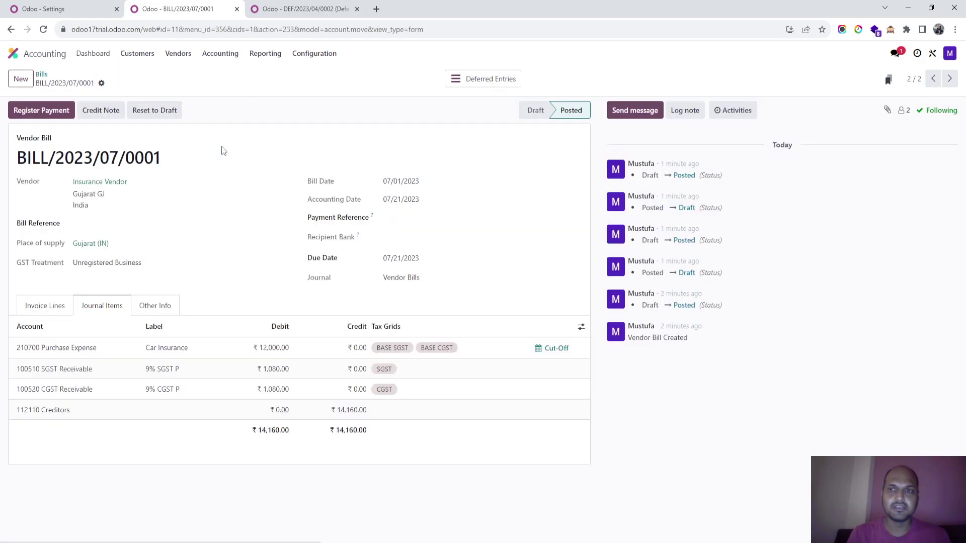
{"action": "left_click", "coordinate": [154, 111]}
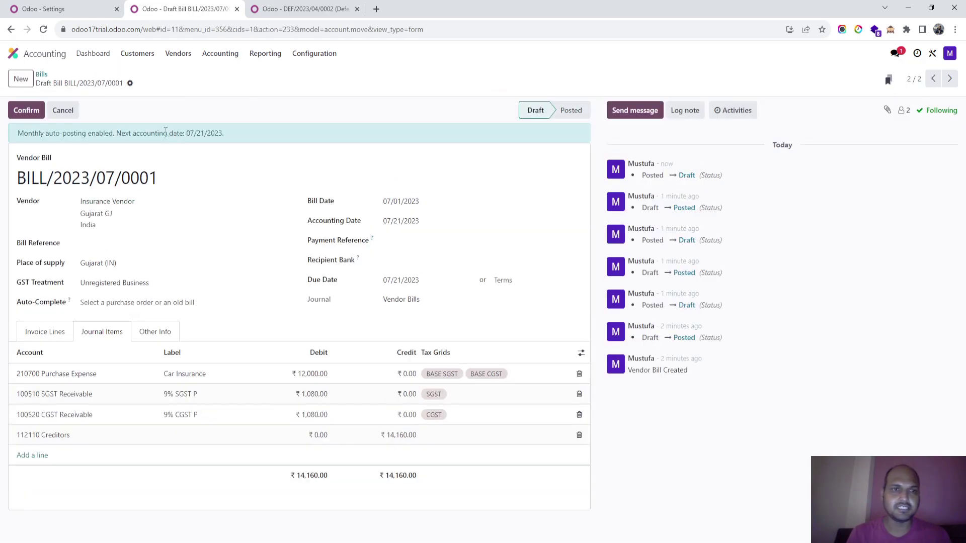
{"action": "left_click", "coordinate": [153, 327]}
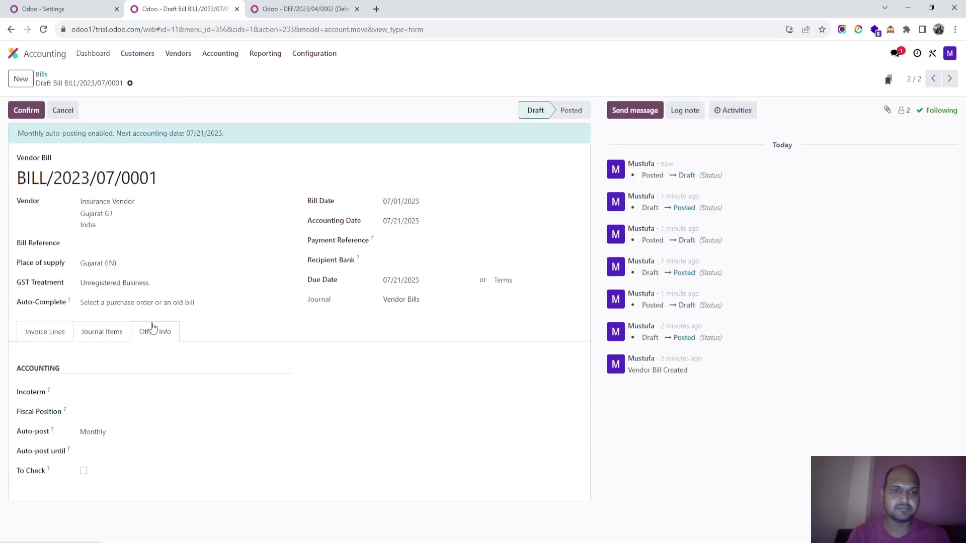
{"action": "left_click", "coordinate": [103, 432]}
{"action": "left_click", "coordinate": [103, 445]}
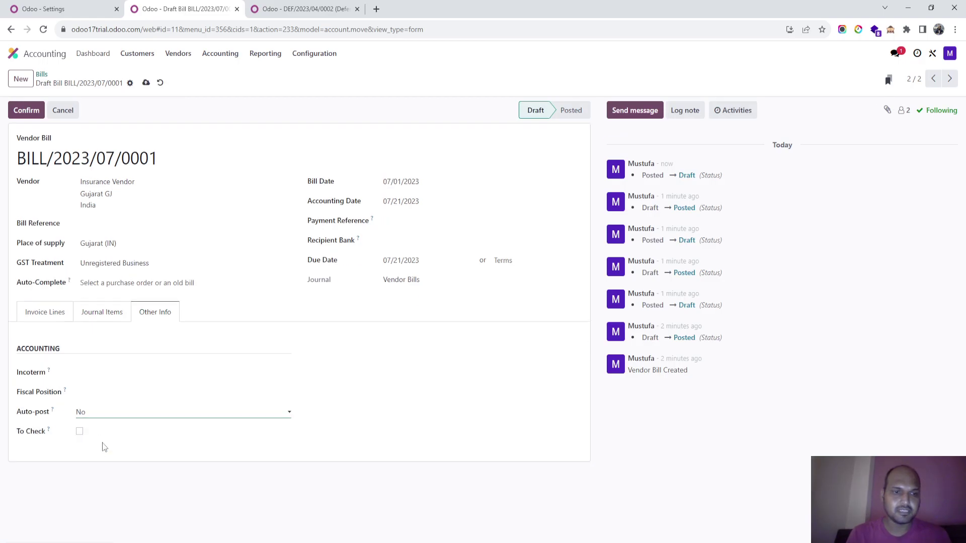
{"action": "left_click", "coordinate": [55, 312]}
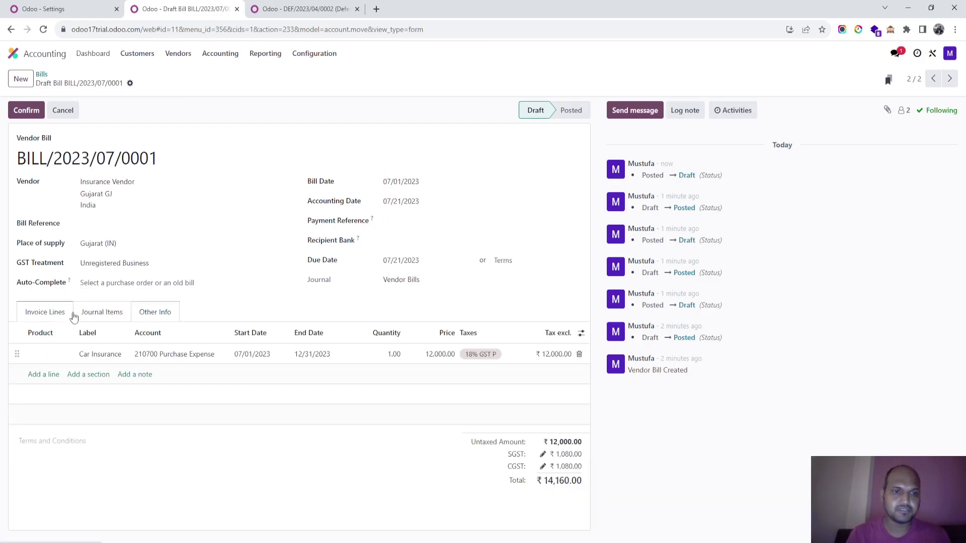
{"action": "left_click", "coordinate": [58, 354]}
{"action": "type", "text": "car"}
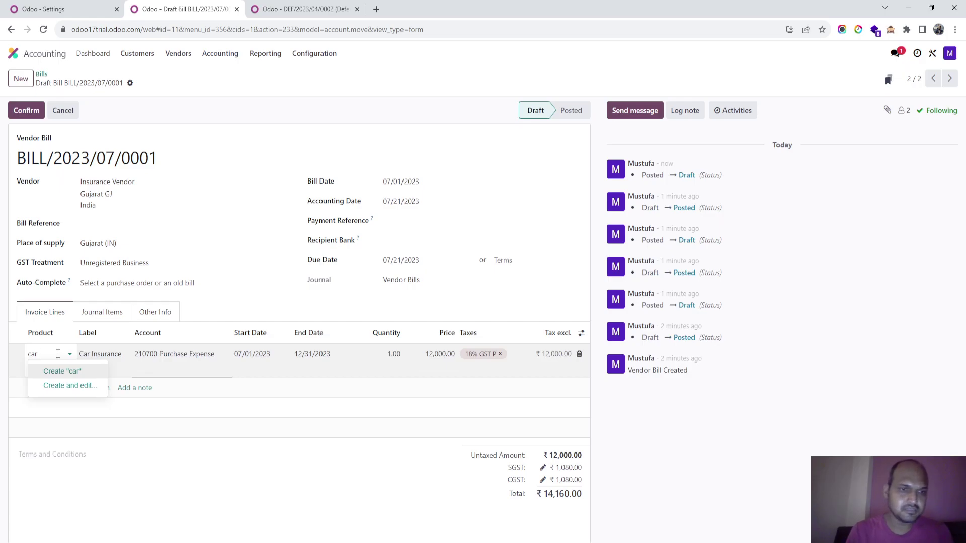
{"action": "key", "text": "BackSpace"}
{"action": "key", "text": "BackSpace"}
{"action": "left_click", "coordinate": [294, 167]}
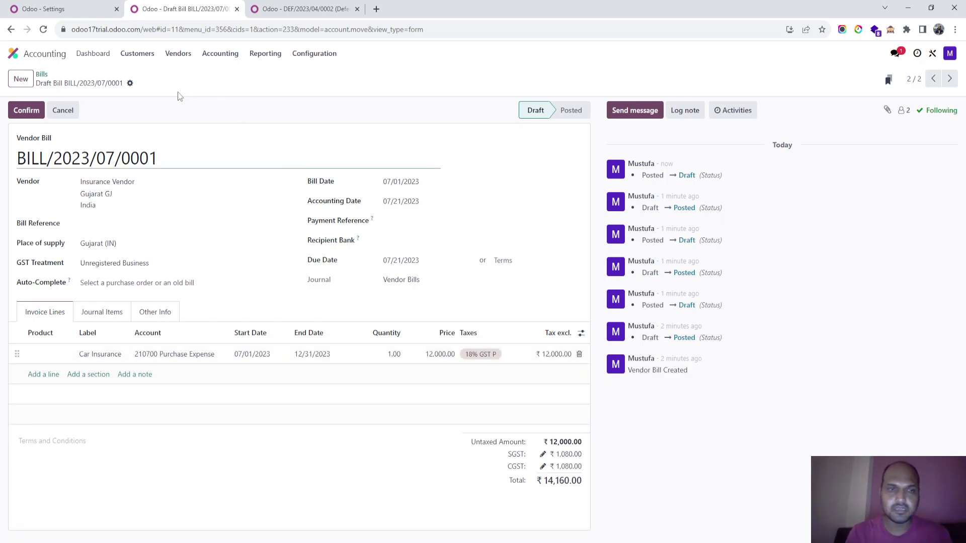
Confirm vendor bill BILL/2023/07/0001 and open its deferred entries to review the days-based amounts.
{"action": "left_click", "coordinate": [27, 110]}
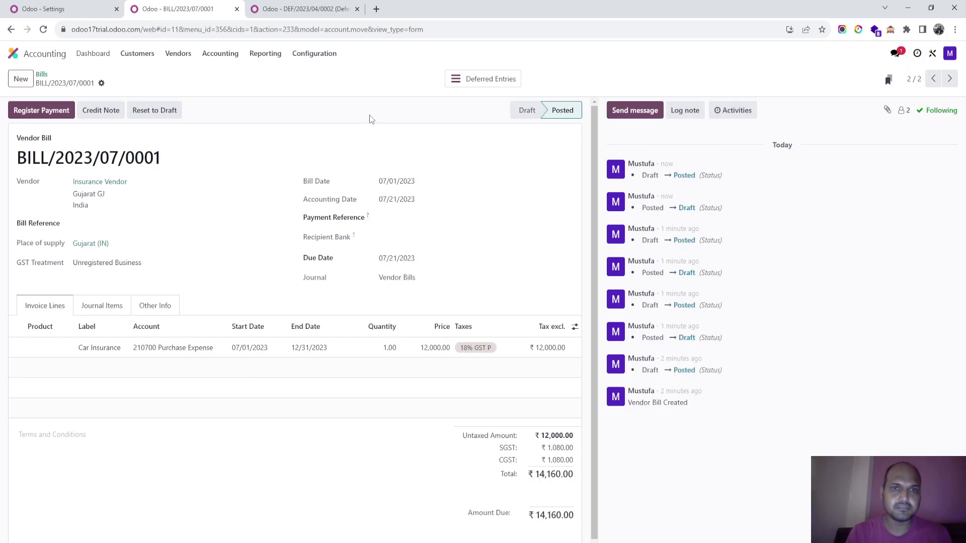
{"action": "left_click", "coordinate": [474, 78]}
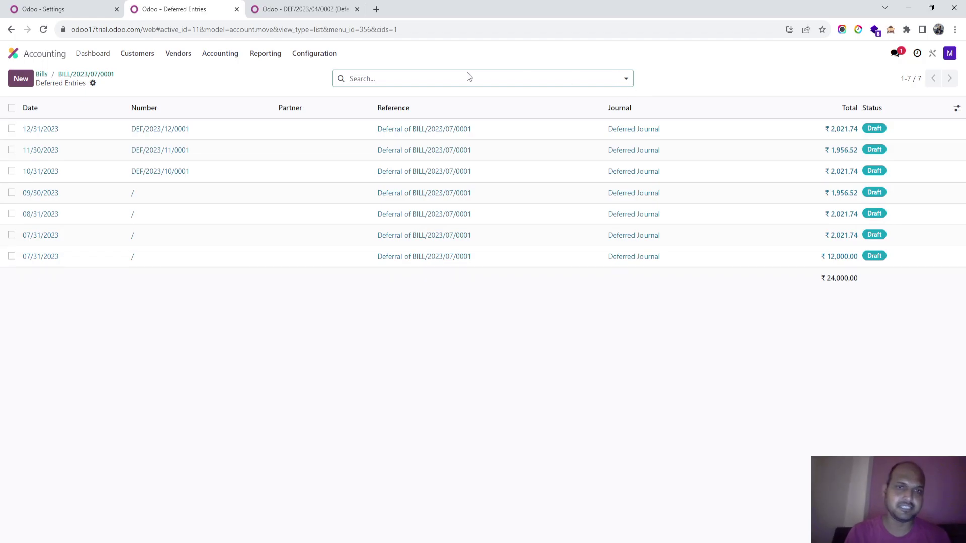
In the Accounting settings, set deferred Amount Computation to Equal per month and Generate Entries to Manually & Grouped, and save.
{"action": "left_click", "coordinate": [82, 10]}
{"action": "scroll", "coordinate": [395, 354], "scroll_direction": "down", "scroll_amount": 20}
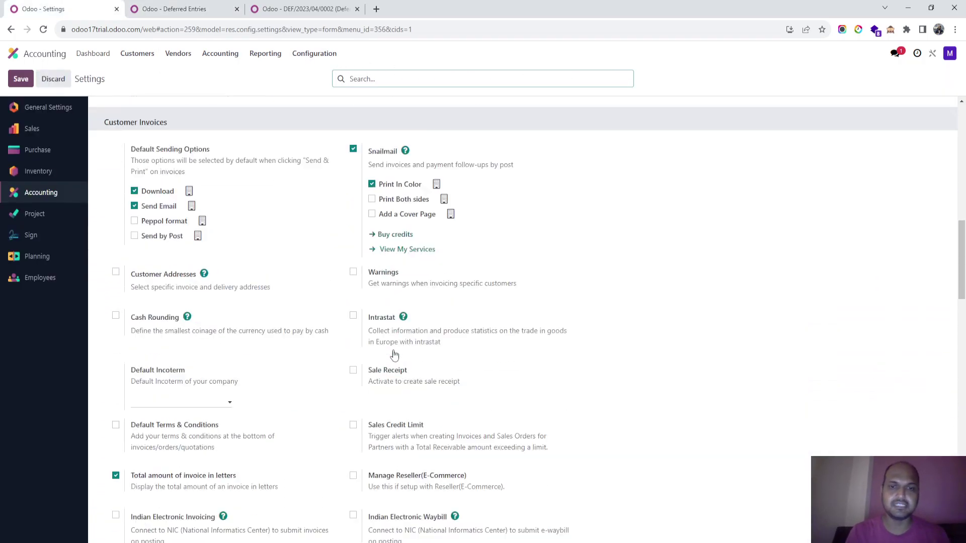
{"action": "scroll", "coordinate": [393, 354], "scroll_direction": "down", "scroll_amount": 2}
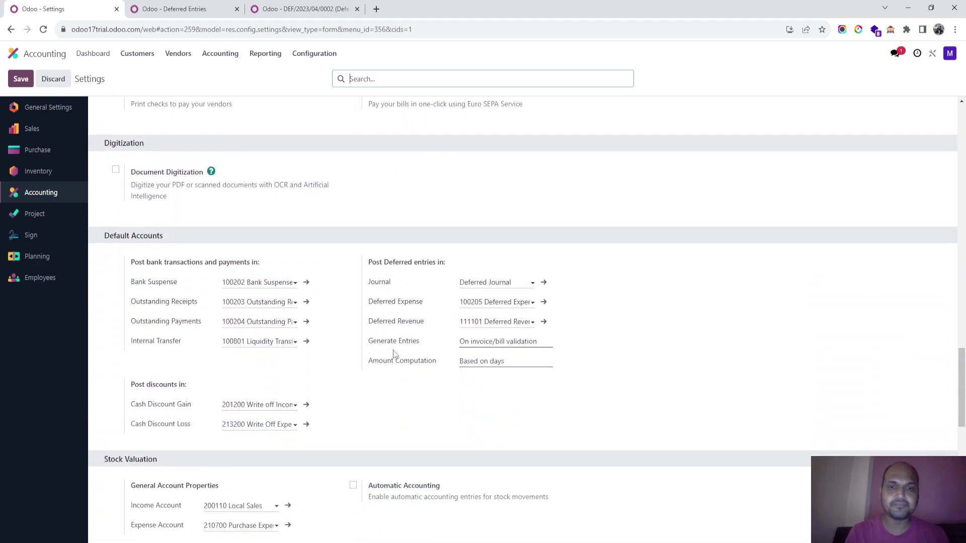
{"action": "left_click", "coordinate": [496, 360]}
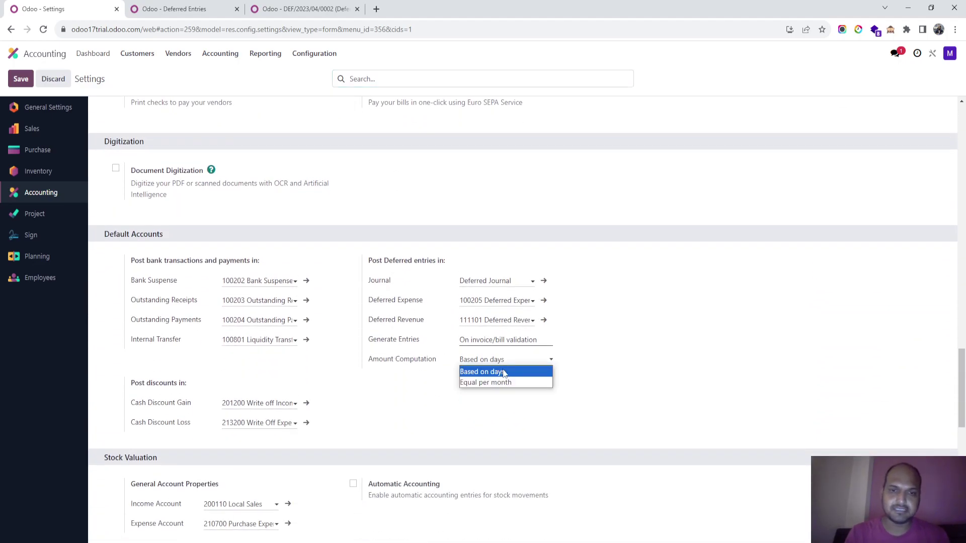
{"action": "left_click", "coordinate": [508, 382]}
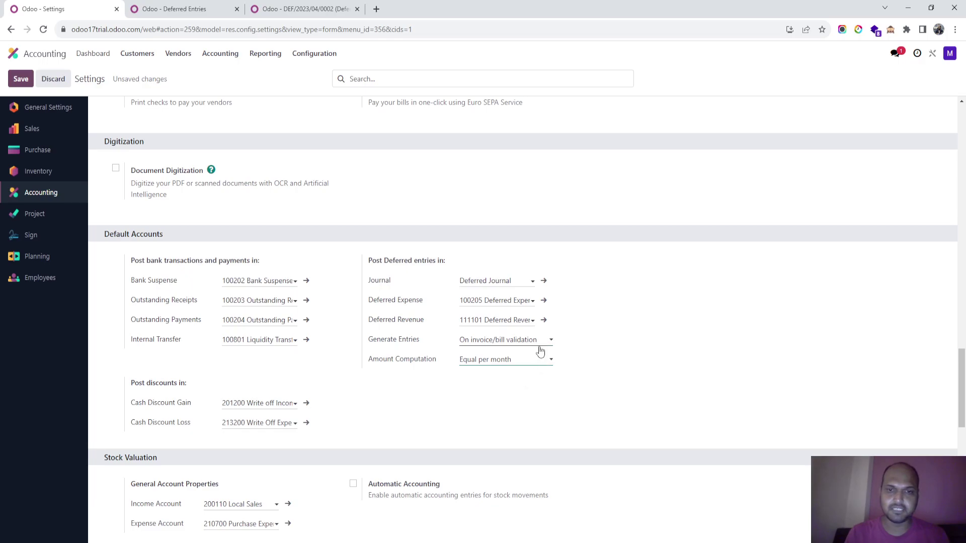
{"action": "left_click", "coordinate": [533, 342]}
{"action": "left_click", "coordinate": [513, 363]}
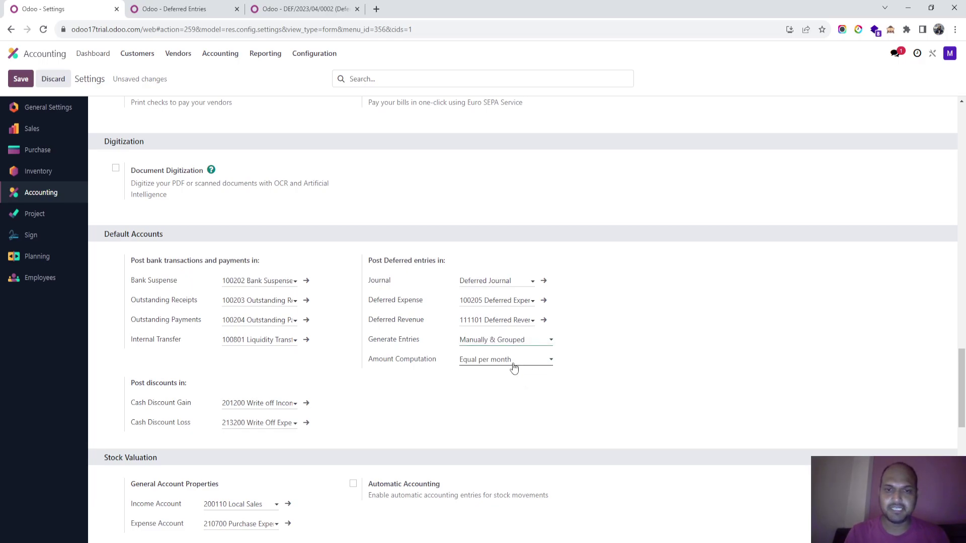
{"action": "left_click", "coordinate": [19, 78]}
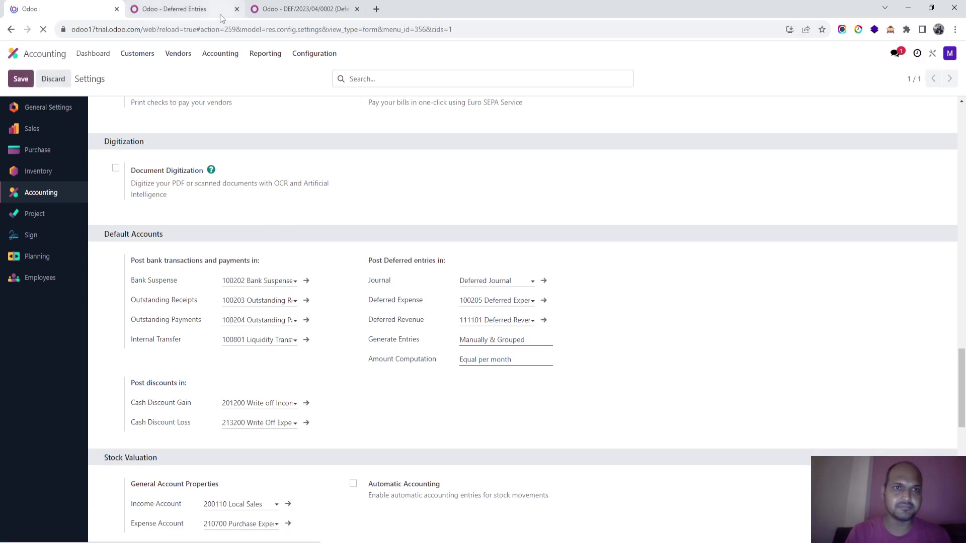
Reset vendor bill BILL/2023/07/0001 to draft again and set its Auto-post option to At Date.
{"action": "left_click", "coordinate": [220, 14]}
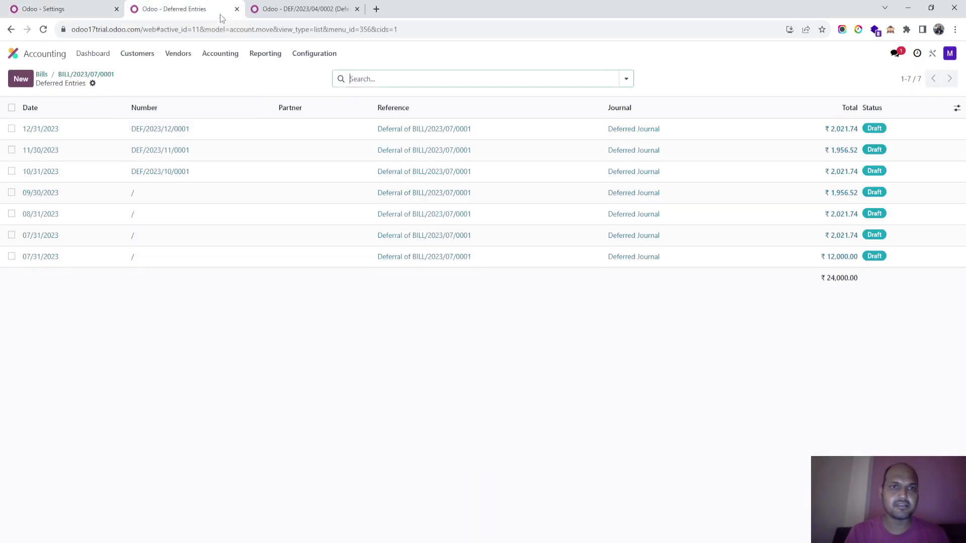
{"action": "left_click", "coordinate": [107, 74]}
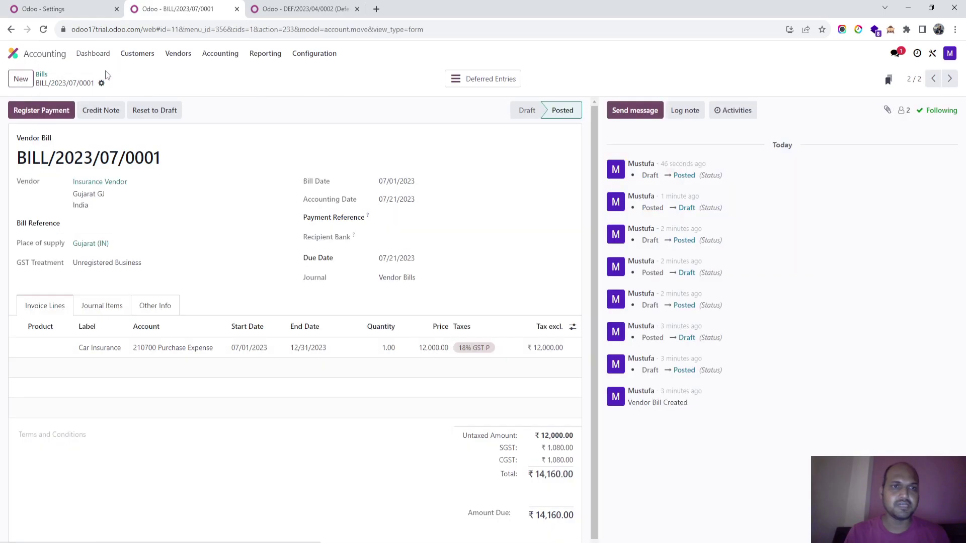
{"action": "left_click", "coordinate": [157, 111]}
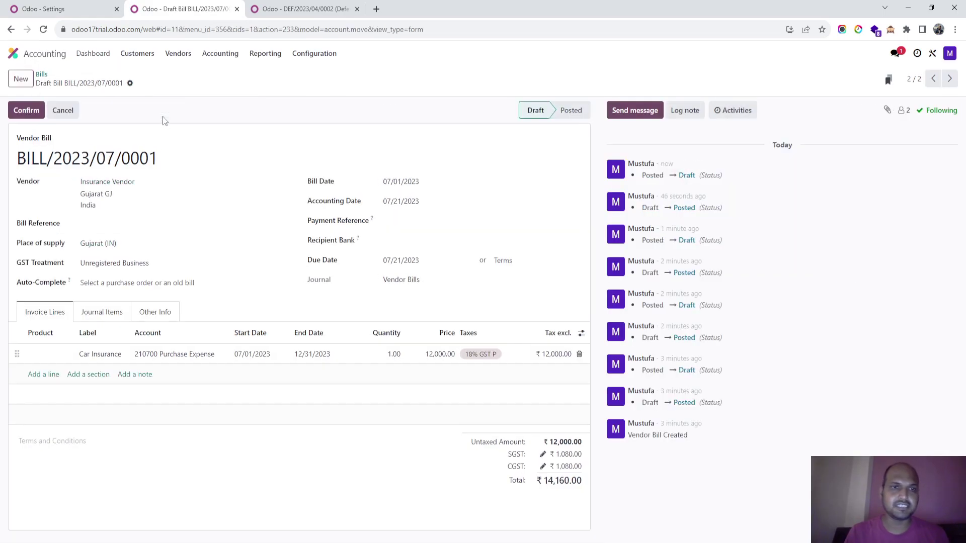
{"action": "left_click", "coordinate": [151, 316]}
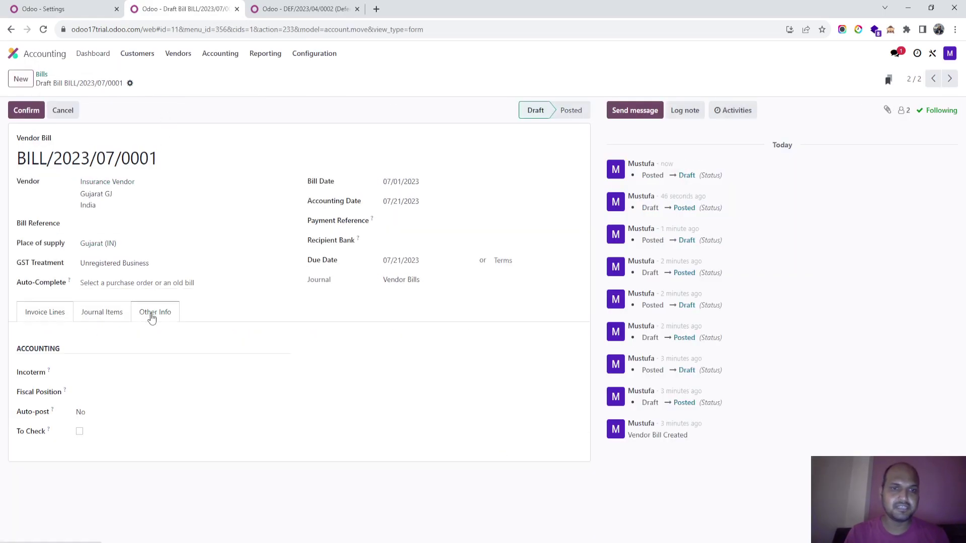
{"action": "left_click", "coordinate": [115, 317]}
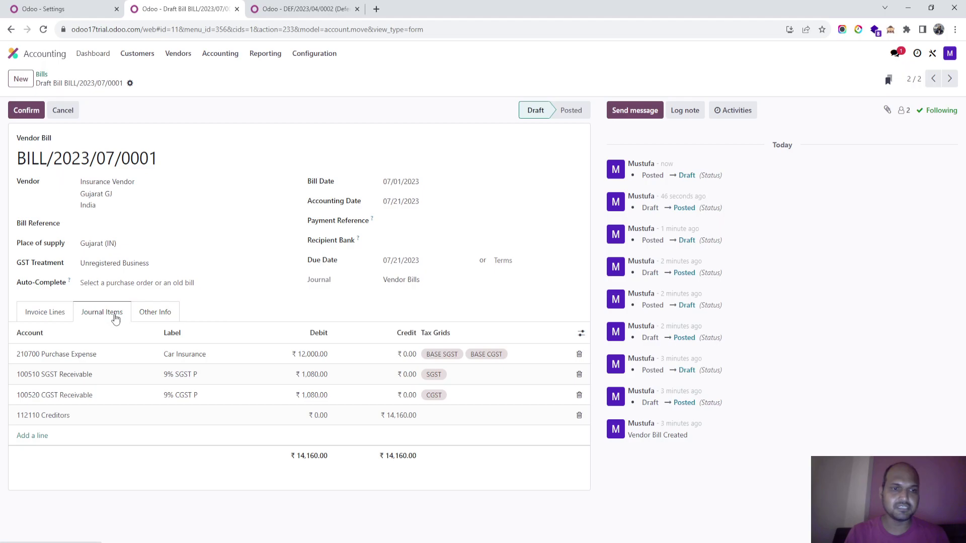
{"action": "left_click", "coordinate": [53, 314]}
{"action": "left_click", "coordinate": [146, 315]}
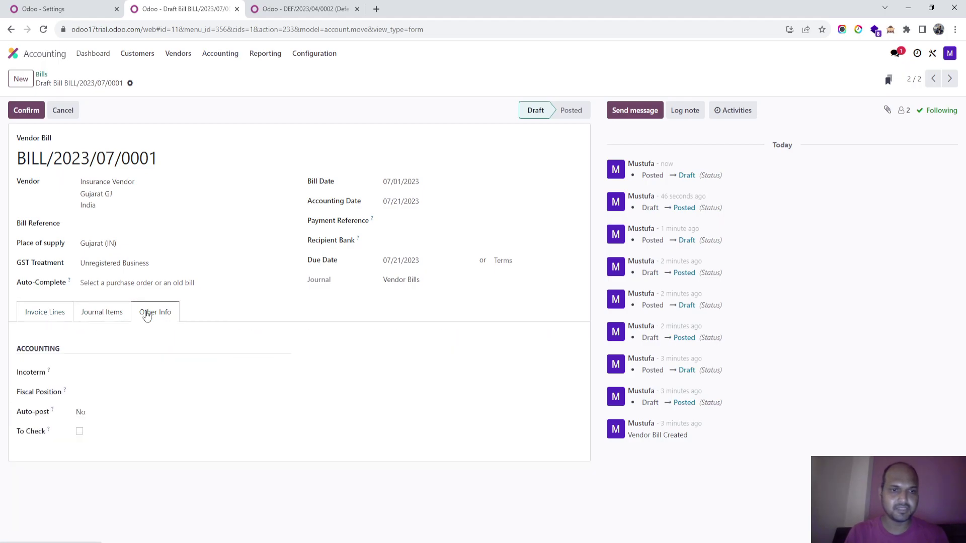
{"action": "left_click", "coordinate": [131, 415]}
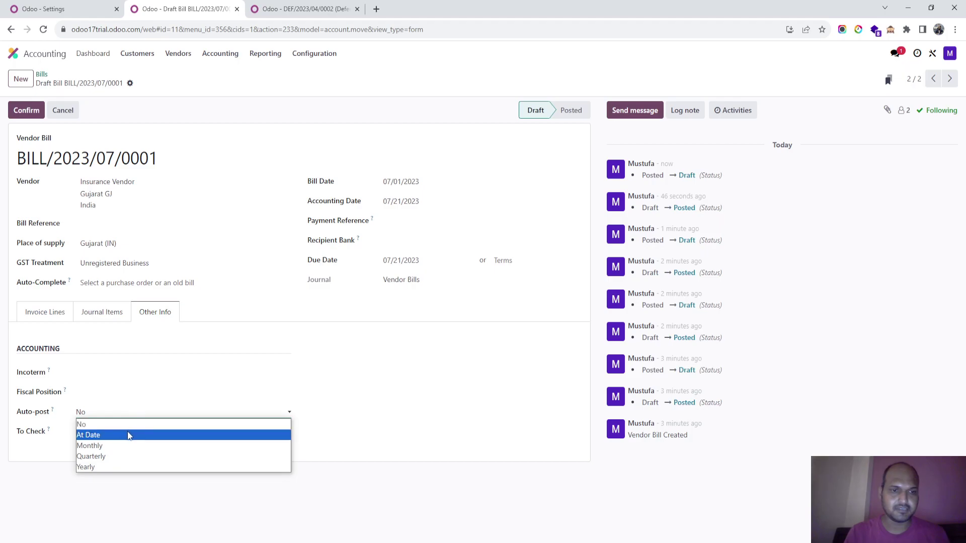
{"action": "left_click", "coordinate": [128, 435]}
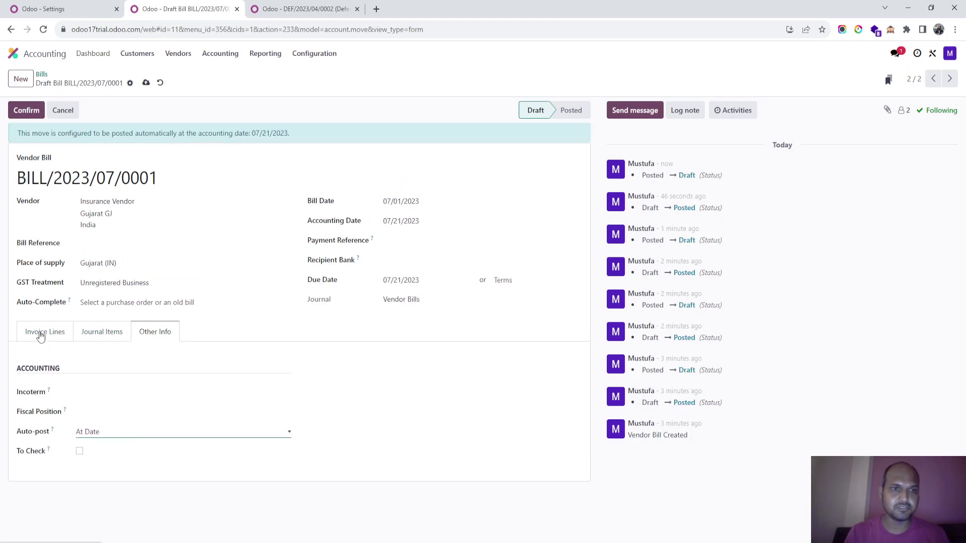
Set the bill's accounting date to 07/01/2023, save the change and confirm the bill.
{"action": "left_click", "coordinate": [444, 223]}
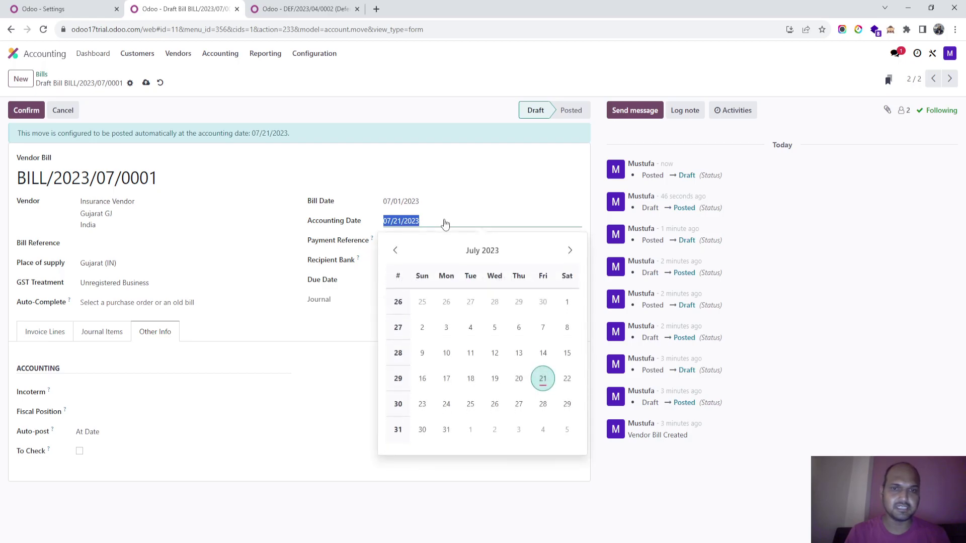
{"action": "left_click", "coordinate": [565, 301]}
{"action": "left_click", "coordinate": [146, 83]}
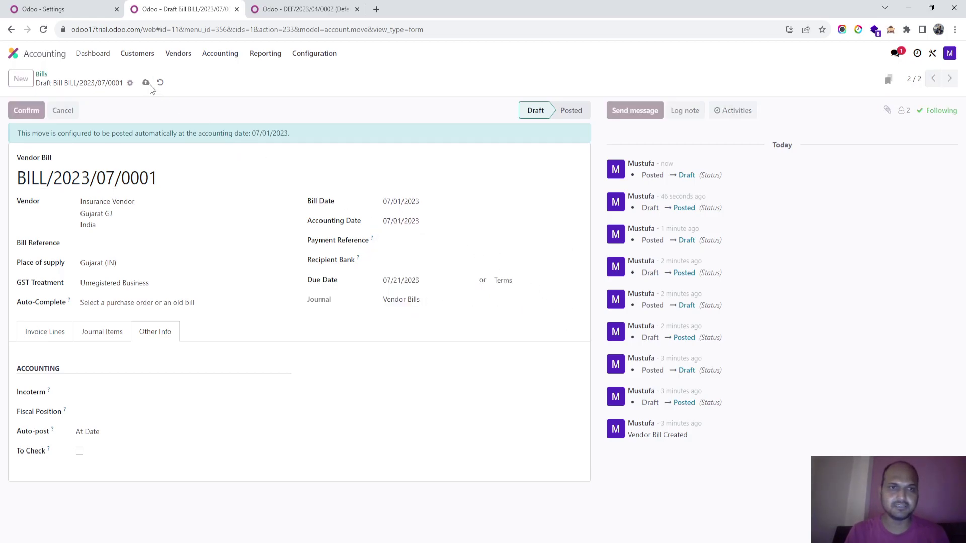
{"action": "left_click", "coordinate": [58, 331]}
{"action": "left_click", "coordinate": [26, 111]}
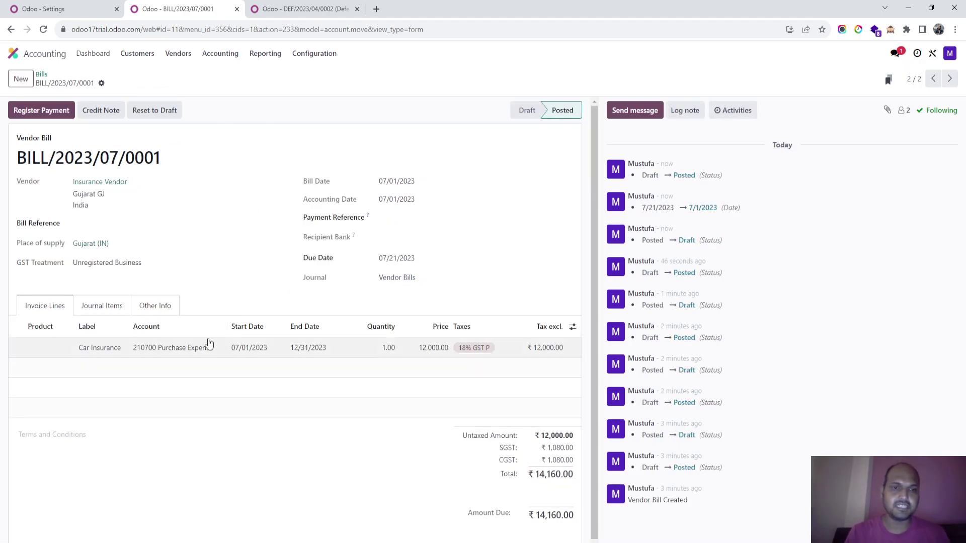
List all journal entries without the Posted filter to check for deferrals of BILL/2023/07/0001.
{"action": "left_click", "coordinate": [271, 9]}
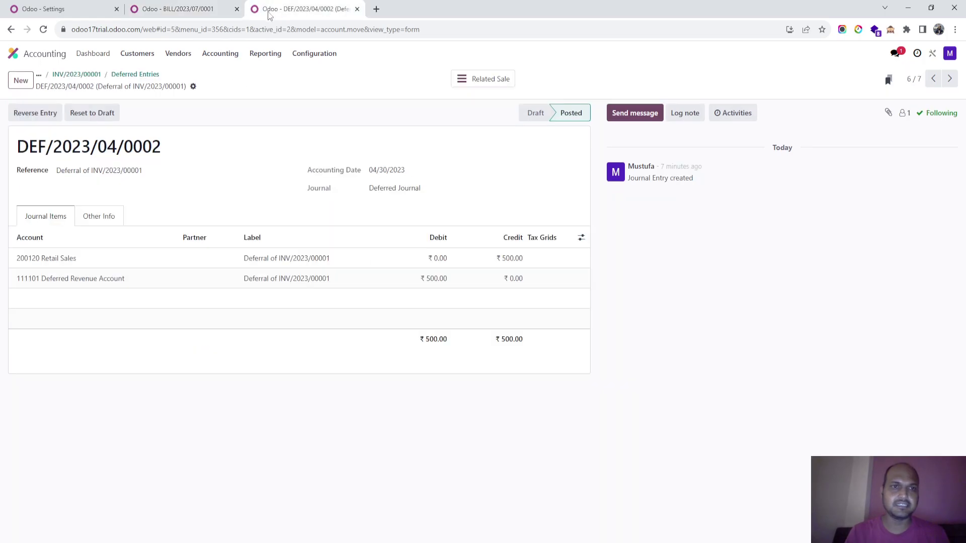
{"action": "left_click", "coordinate": [214, 55]}
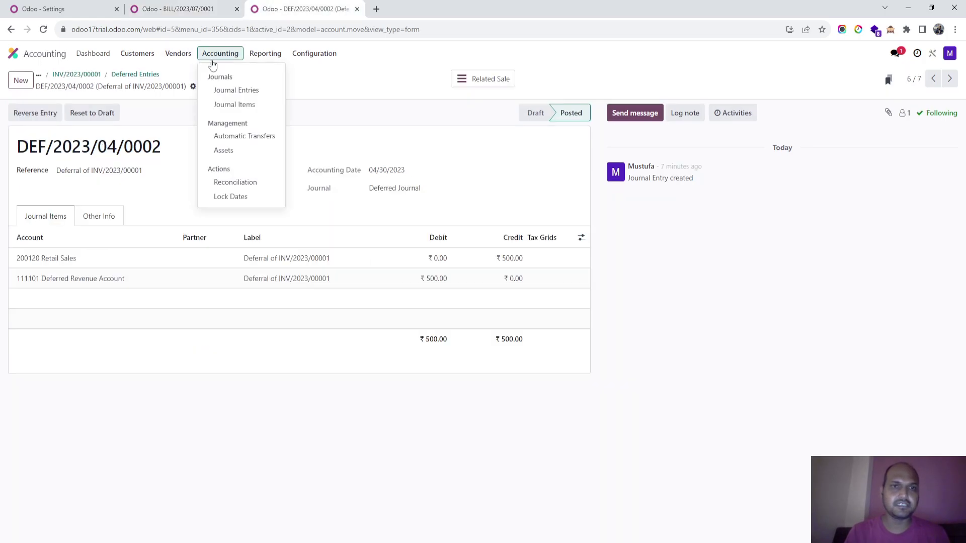
{"action": "left_click", "coordinate": [239, 90]}
{"action": "left_click", "coordinate": [418, 79]}
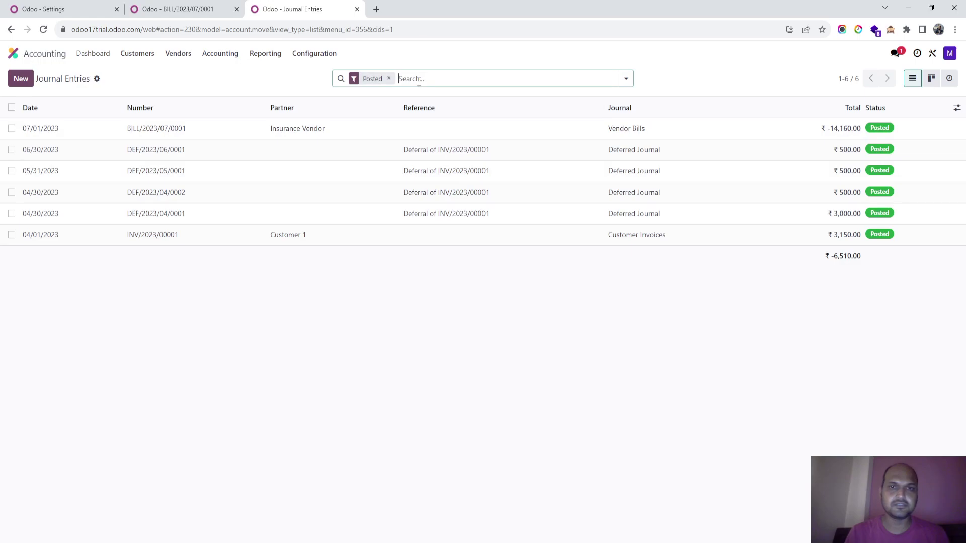
{"action": "key", "text": "BackSpace"}
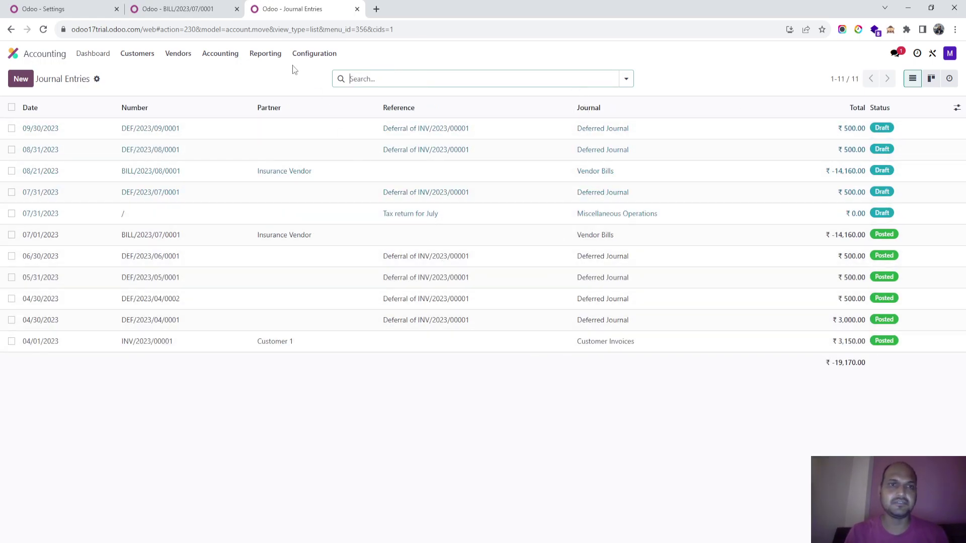
{"action": "left_click", "coordinate": [186, 9]}
{"action": "left_click", "coordinate": [282, 7]}
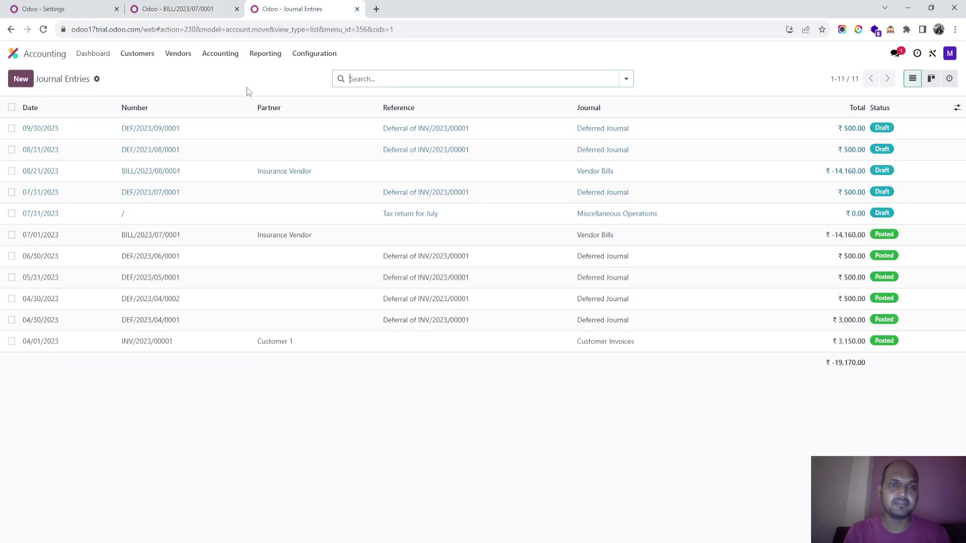
Open the Deferred Expense report and set its period to fiscal year 2023 - 2024.
{"action": "left_click", "coordinate": [264, 53]}
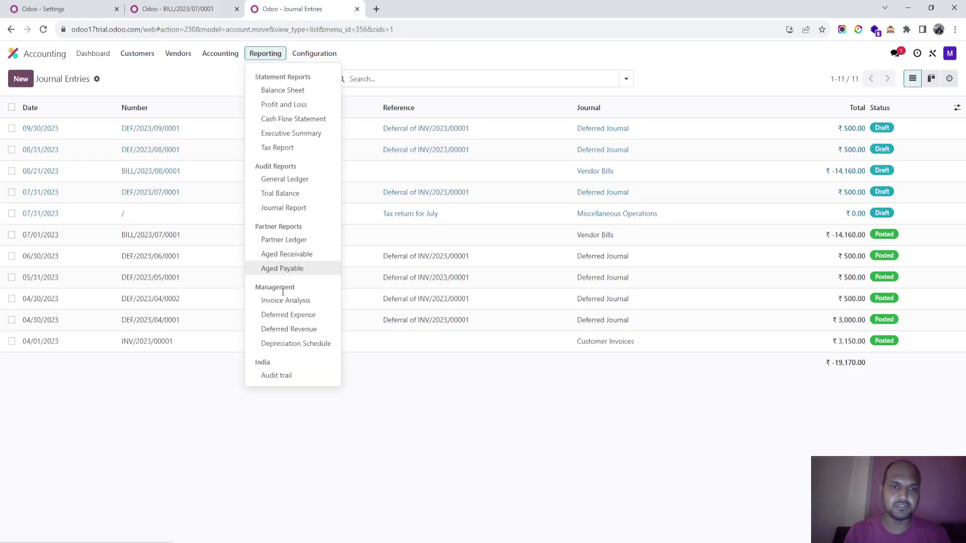
{"action": "left_click", "coordinate": [284, 314]}
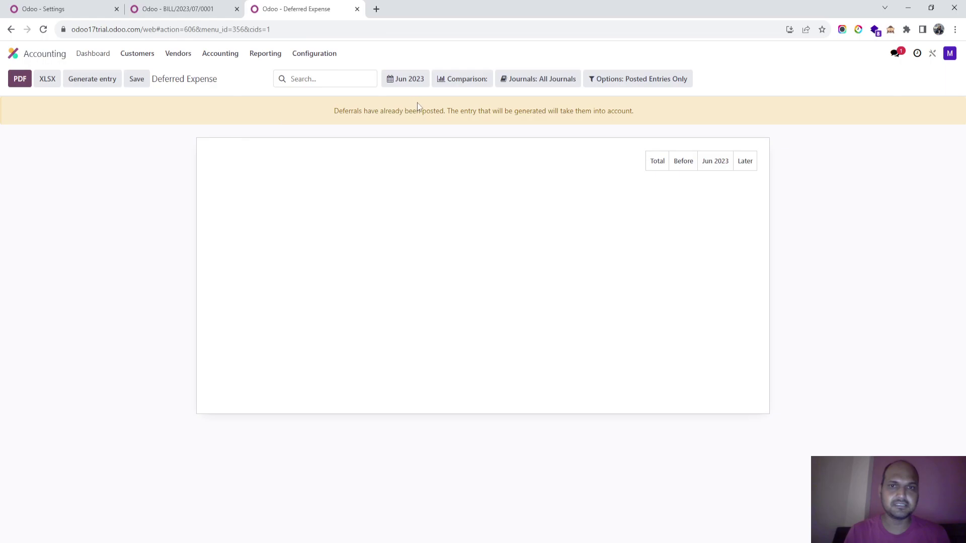
{"action": "left_click", "coordinate": [419, 83]}
{"action": "left_click", "coordinate": [410, 131]}
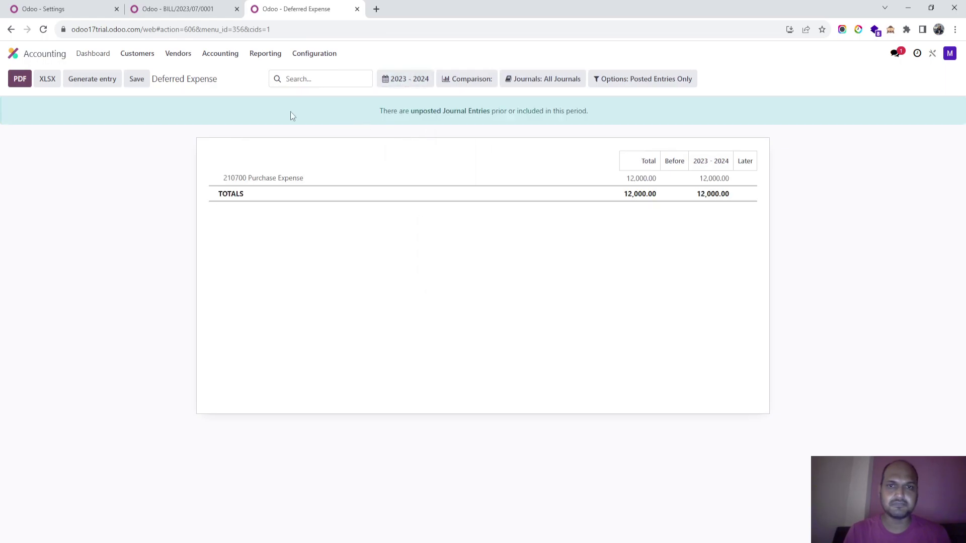
Generate the deferred entry for 2023 - 2024 from the Deferred Expense report and list the journal entries.
{"action": "left_click", "coordinate": [108, 82]}
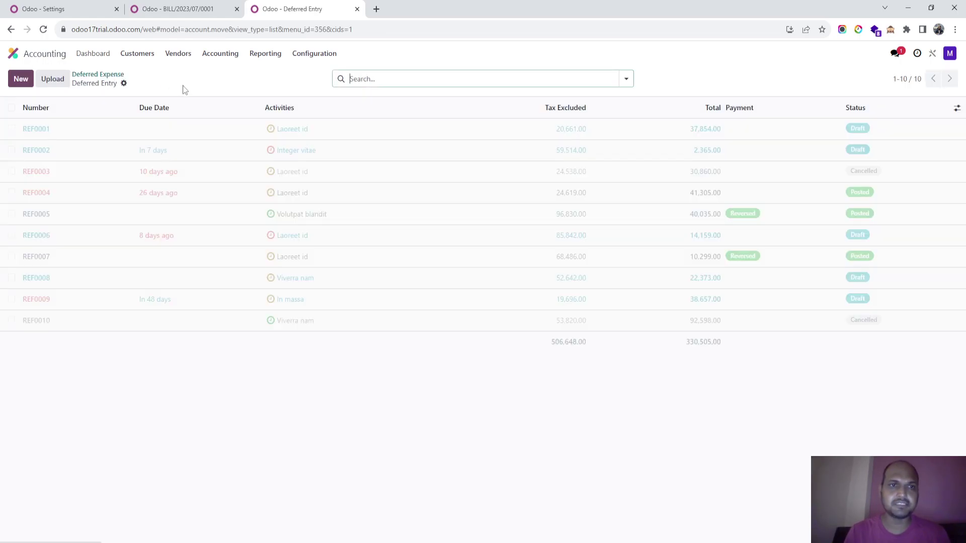
{"action": "left_click", "coordinate": [194, 5]}
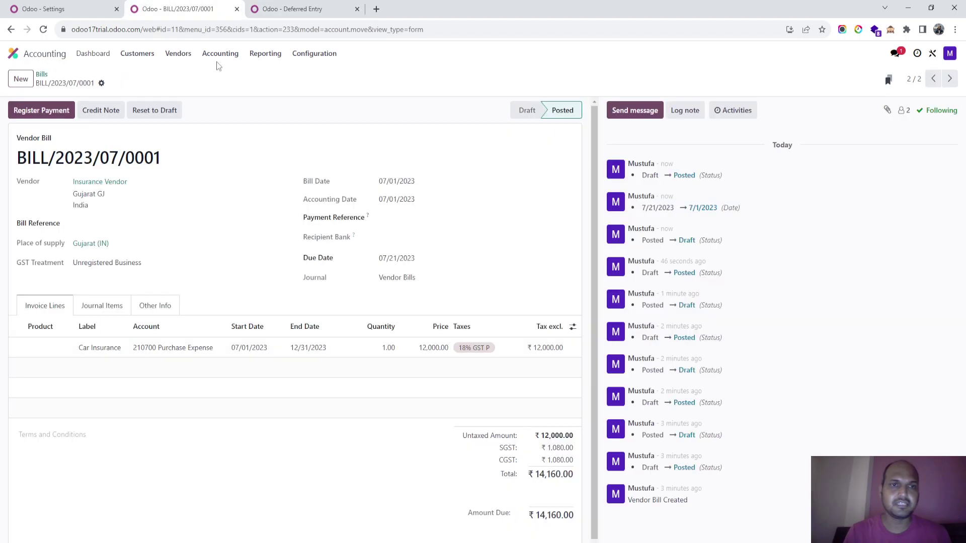
{"action": "left_click", "coordinate": [231, 53]}
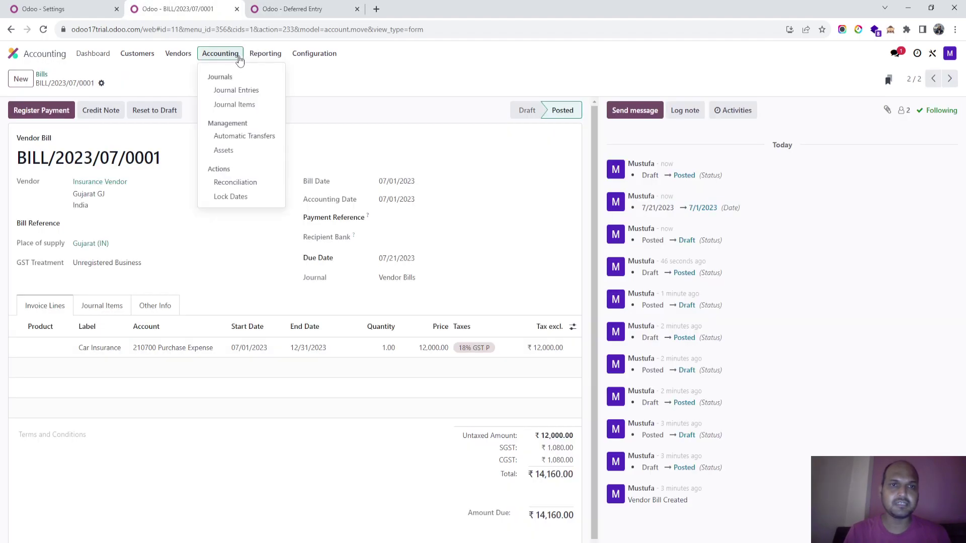
{"action": "left_click", "coordinate": [252, 89]}
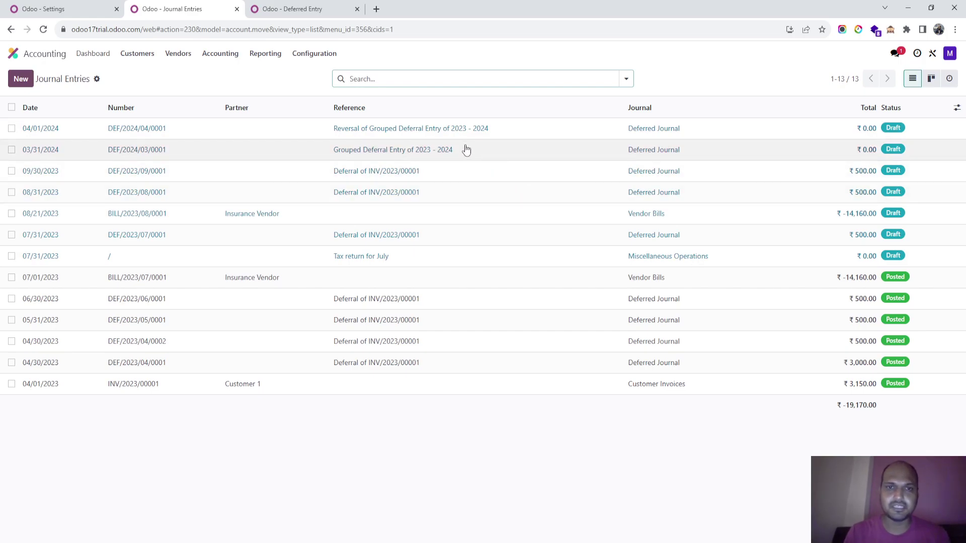
Inspect the journal items and other information of the Grouped Deferral Entry of 2023 - 2024 dated 03/31/2024.
{"action": "left_click", "coordinate": [434, 150]}
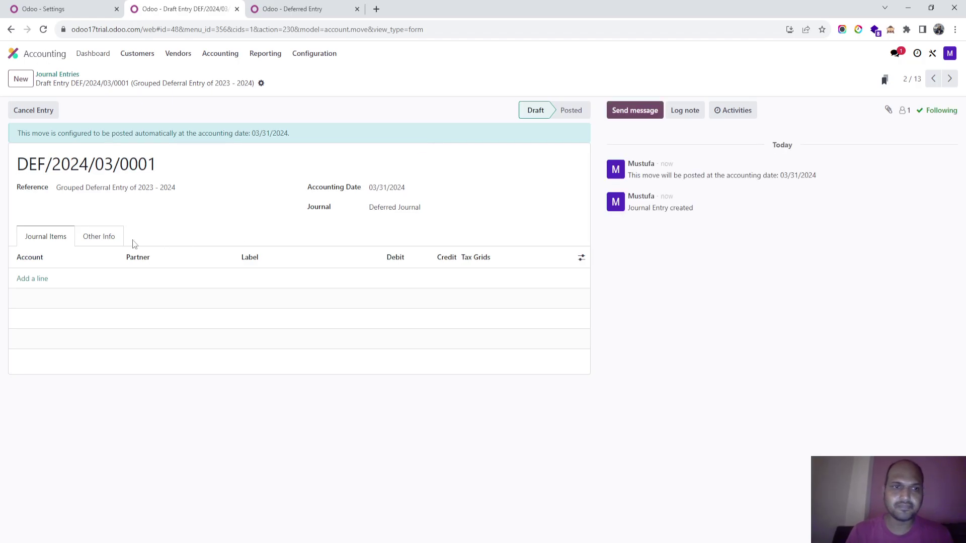
{"action": "left_click", "coordinate": [99, 239]}
{"action": "left_click", "coordinate": [50, 233]}
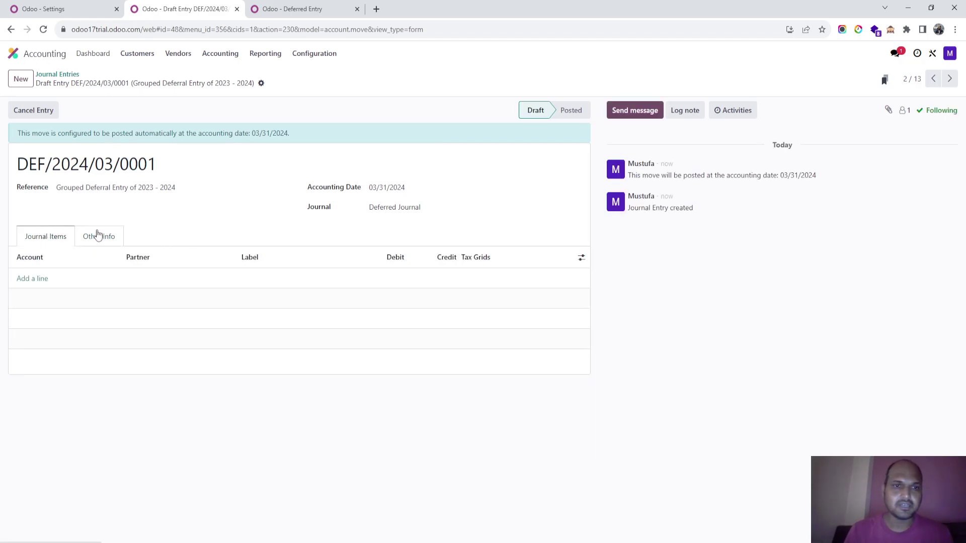
{"action": "left_click", "coordinate": [65, 75]}
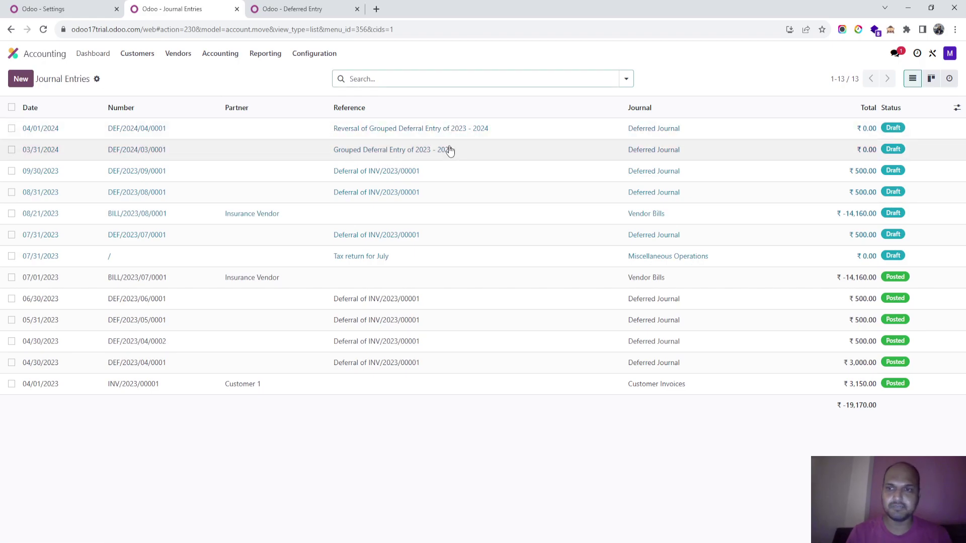
Review the invoice lines and journal items of draft bill BILL/2023/08/0001, and return to the journal entries list.
{"action": "left_click", "coordinate": [422, 213]}
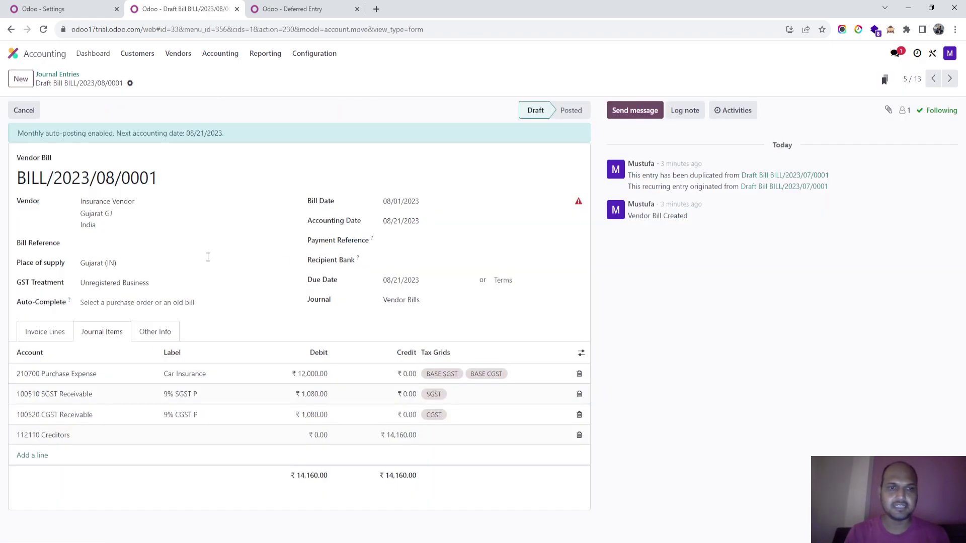
{"action": "left_click", "coordinate": [50, 332]}
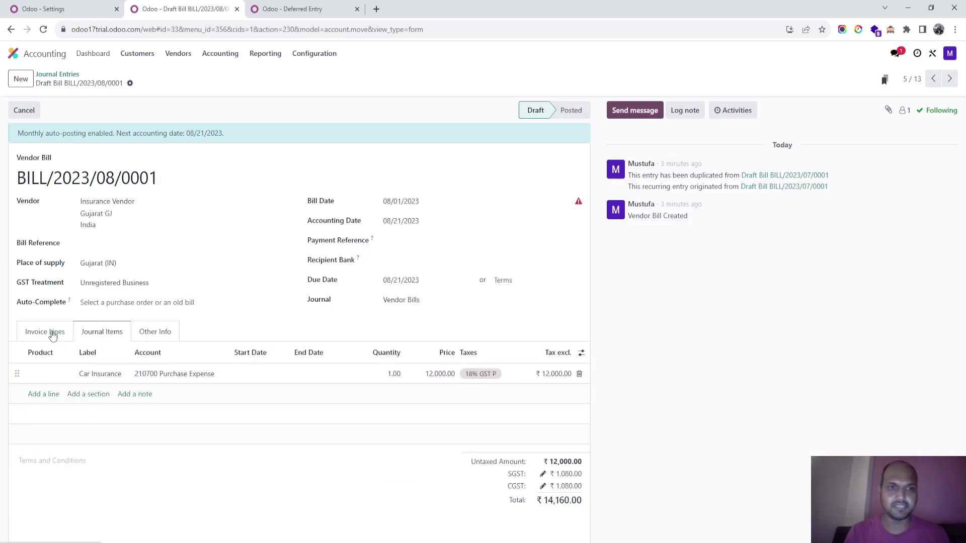
{"action": "left_click", "coordinate": [115, 336]}
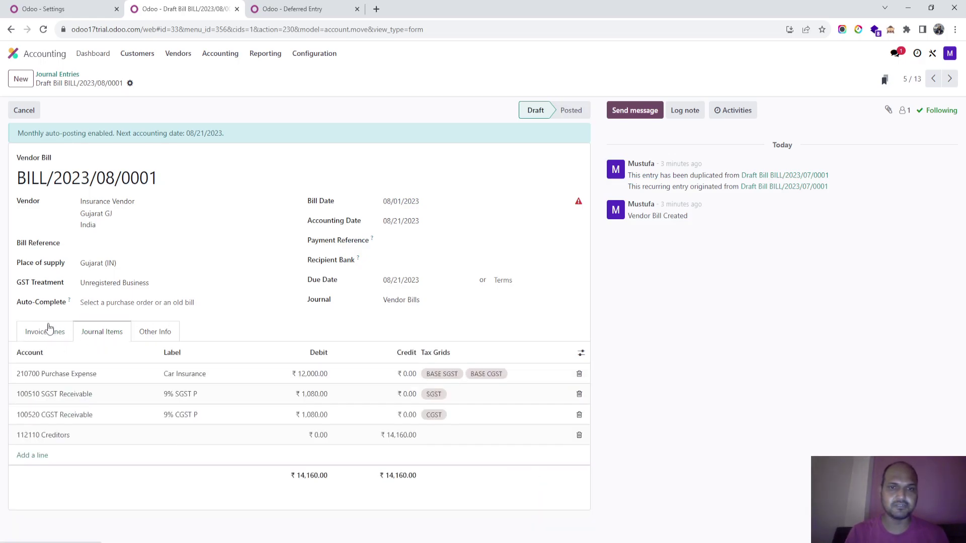
{"action": "left_click", "coordinate": [49, 328]}
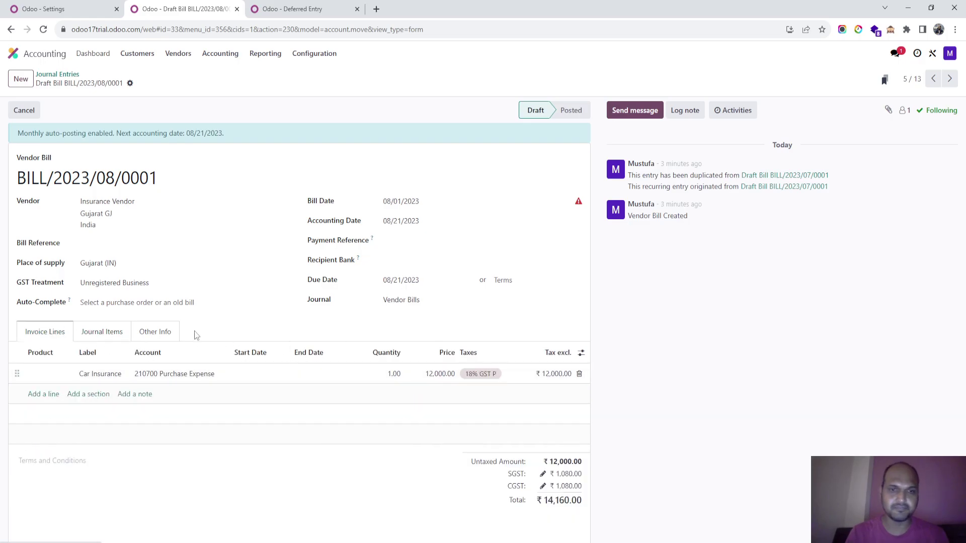
{"action": "left_click", "coordinate": [68, 75]}
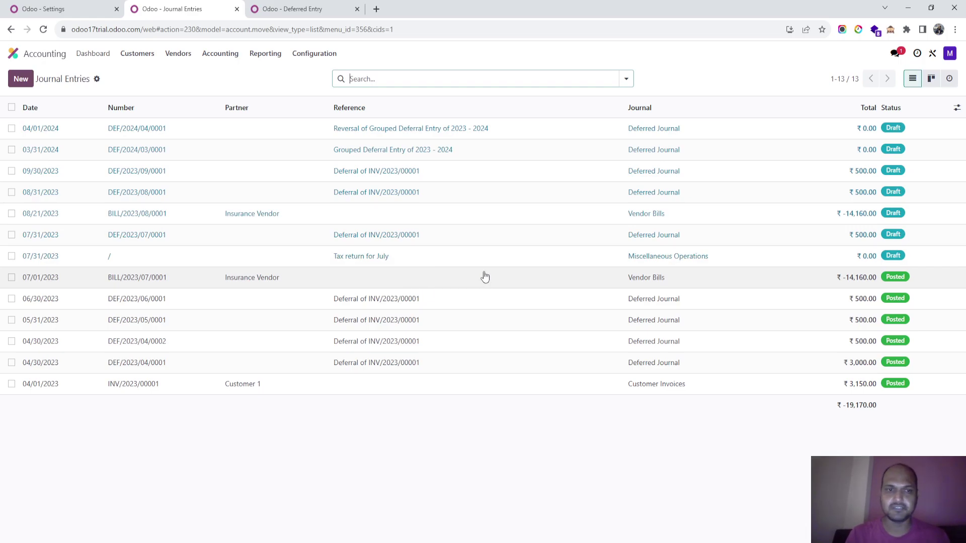
Open vendor bill BILL/2023/07/0001 in the Deferred Entry browser tab and compare it with the journal entries list.
{"action": "left_click", "coordinate": [265, 7]}
{"action": "left_click", "coordinate": [173, 56]}
{"action": "left_click", "coordinate": [181, 77]}
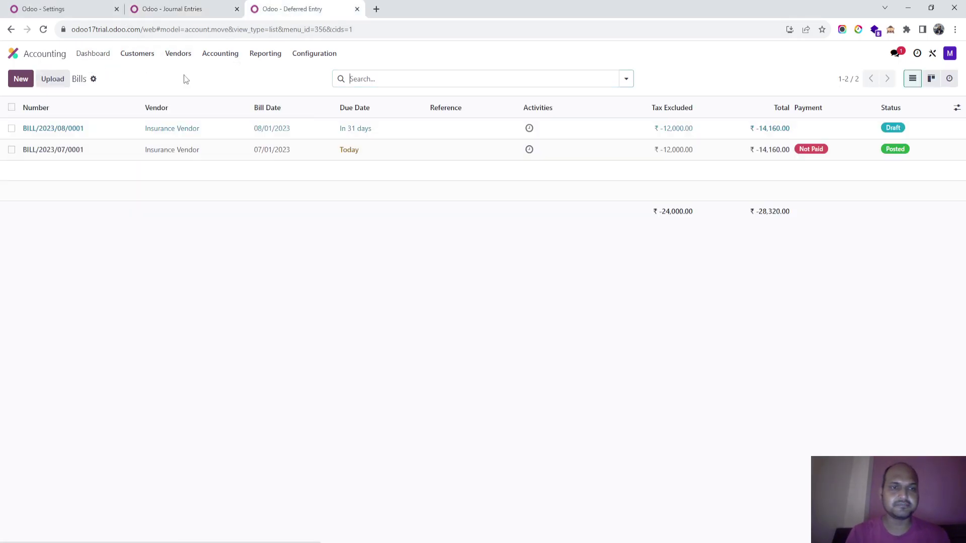
{"action": "left_click", "coordinate": [214, 149]}
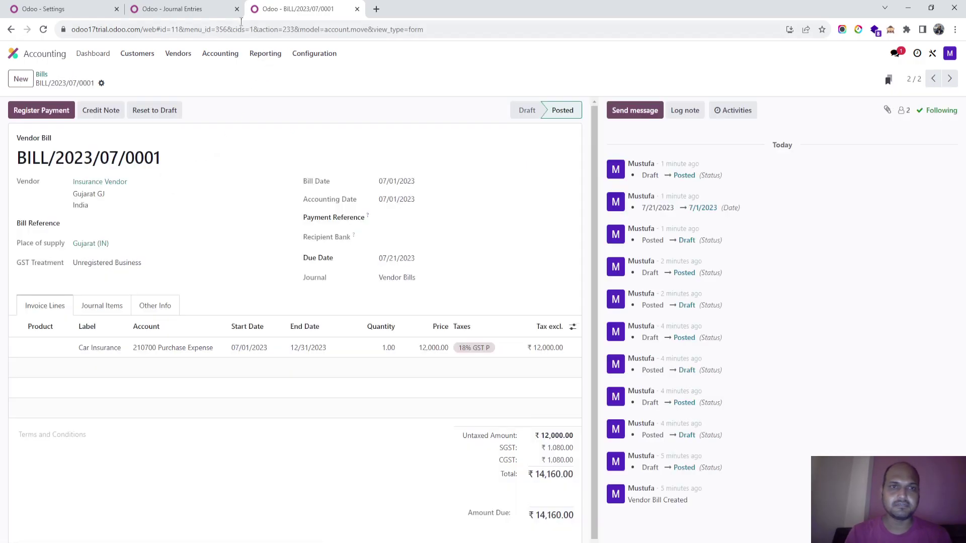
{"action": "left_click", "coordinate": [211, 8]}
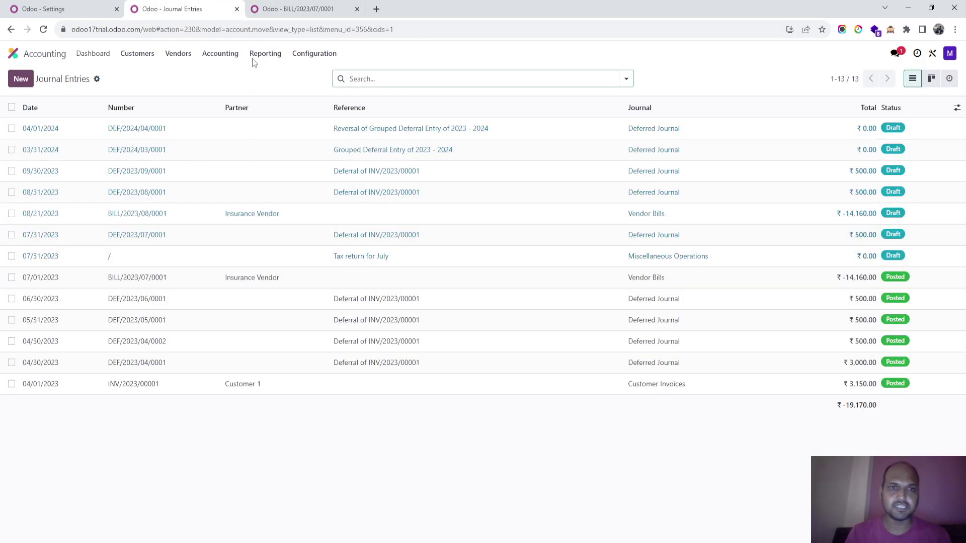
{"action": "left_click", "coordinate": [294, 14]}
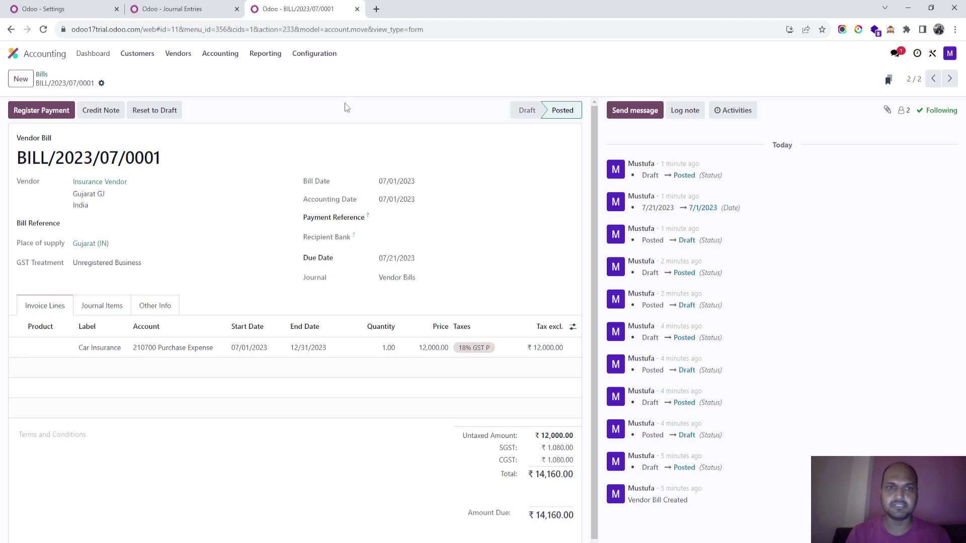
{"action": "left_click", "coordinate": [202, 10]}
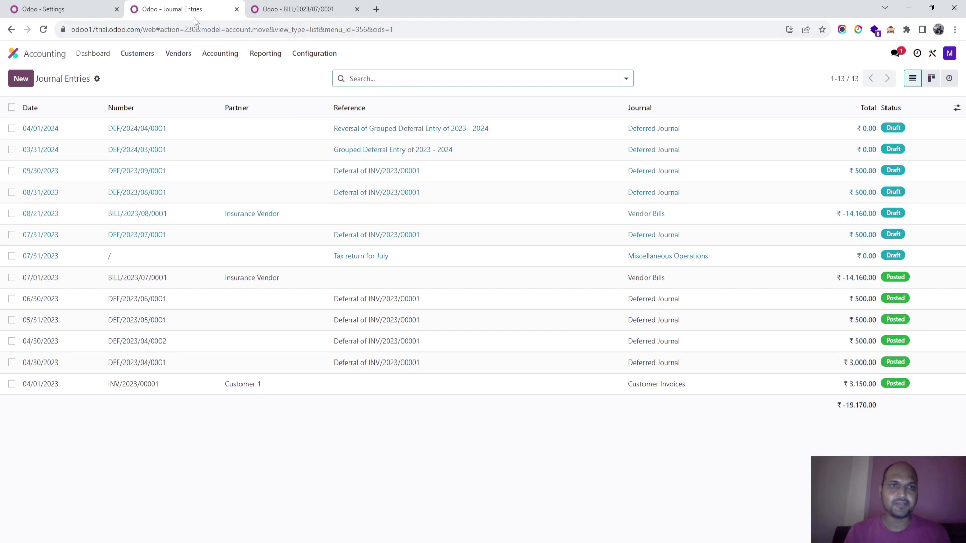
Check the Generate Entries and Amount Computation options for deferred entries in the Accounting settings.
{"action": "left_click", "coordinate": [60, 9]}
{"action": "scroll", "coordinate": [440, 372], "scroll_direction": "down", "scroll_amount": 20}
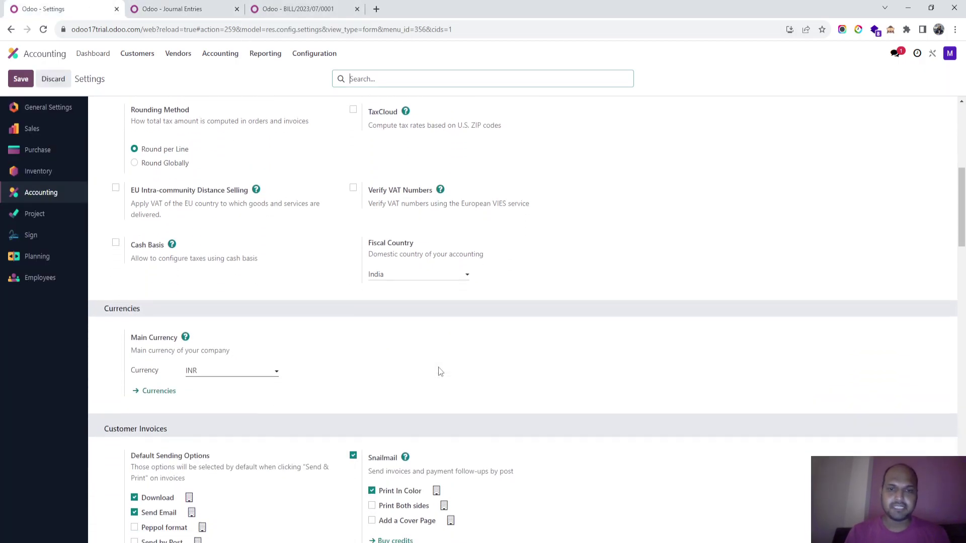
{"action": "scroll", "coordinate": [439, 372], "scroll_direction": "down", "scroll_amount": 8}
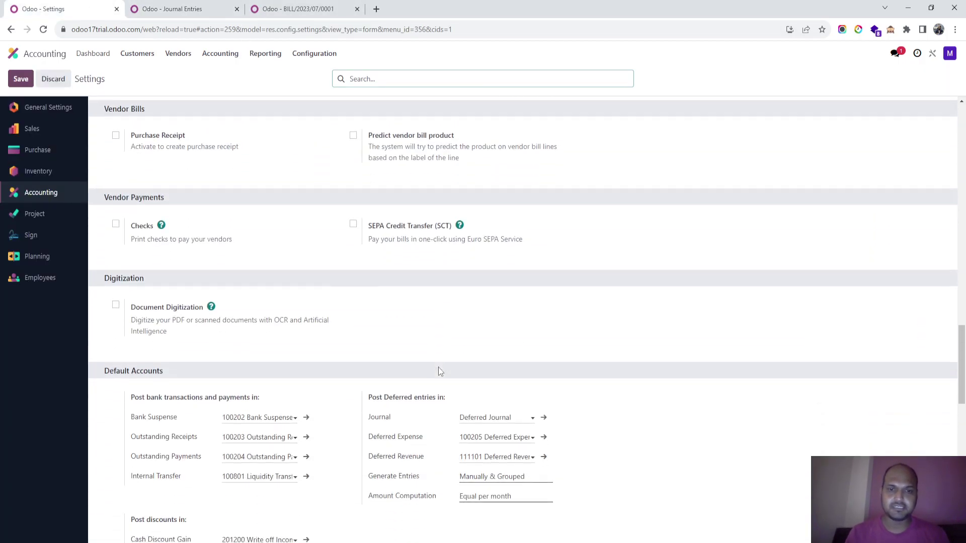
{"action": "left_click", "coordinate": [530, 293]}
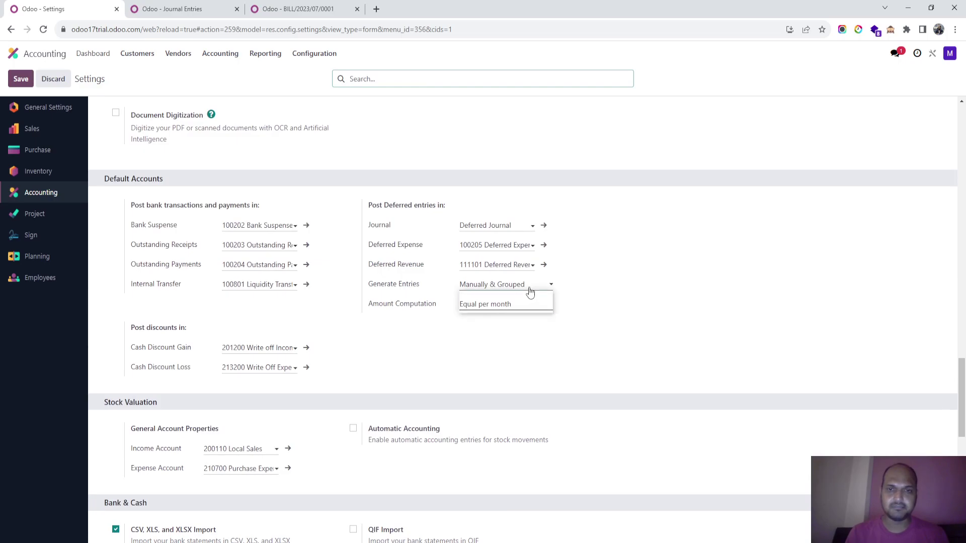
{"action": "left_click", "coordinate": [528, 287]}
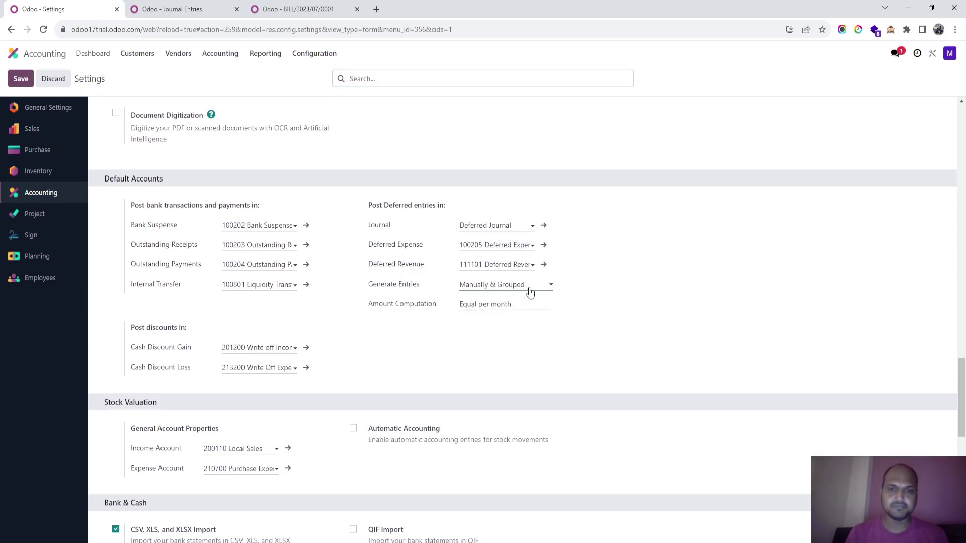
{"action": "left_click", "coordinate": [500, 306]}
{"action": "left_click", "coordinate": [497, 307]}
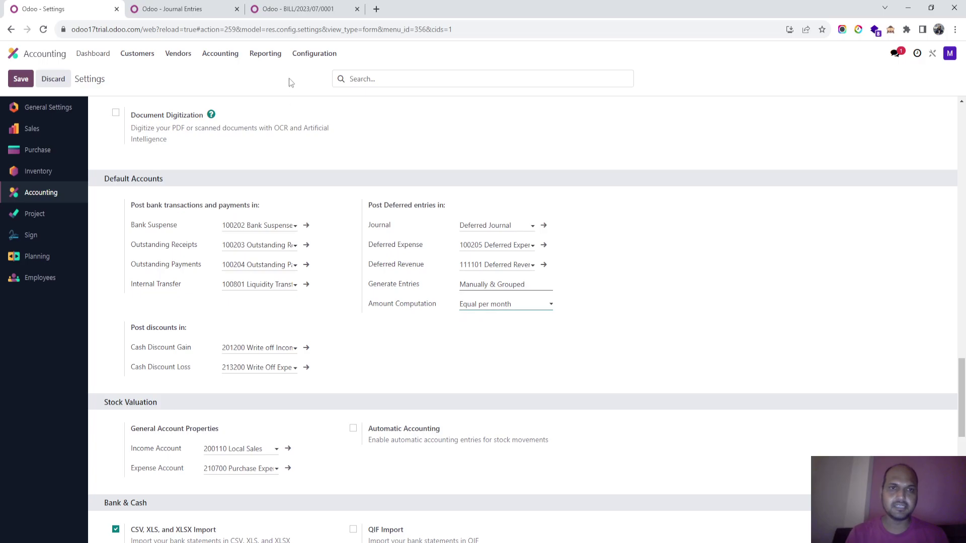
Reset vendor bill BILL/2023/07/0001 to draft, set its Auto-post option to Monthly, and save and confirm the bill.
{"action": "left_click", "coordinate": [292, 9]}
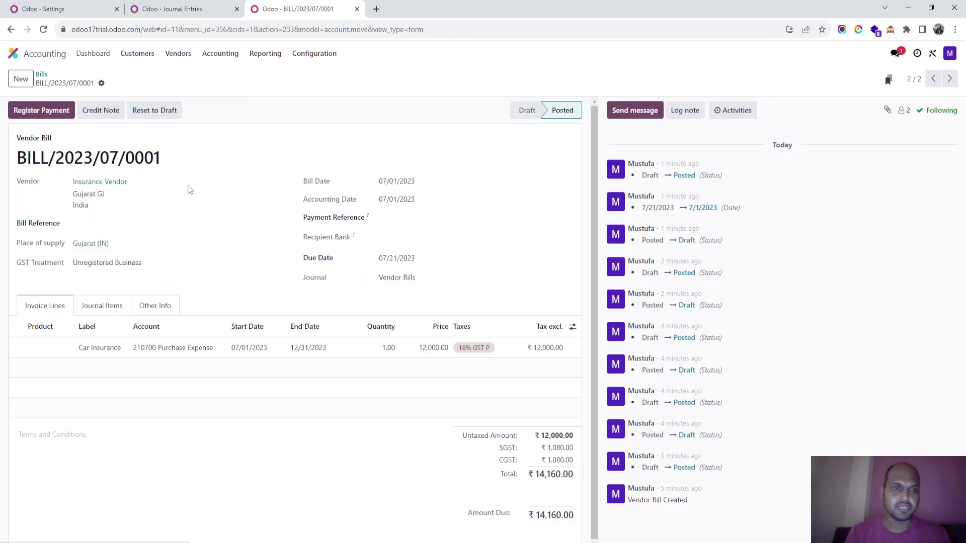
{"action": "left_click", "coordinate": [165, 115]}
{"action": "left_click", "coordinate": [146, 336]}
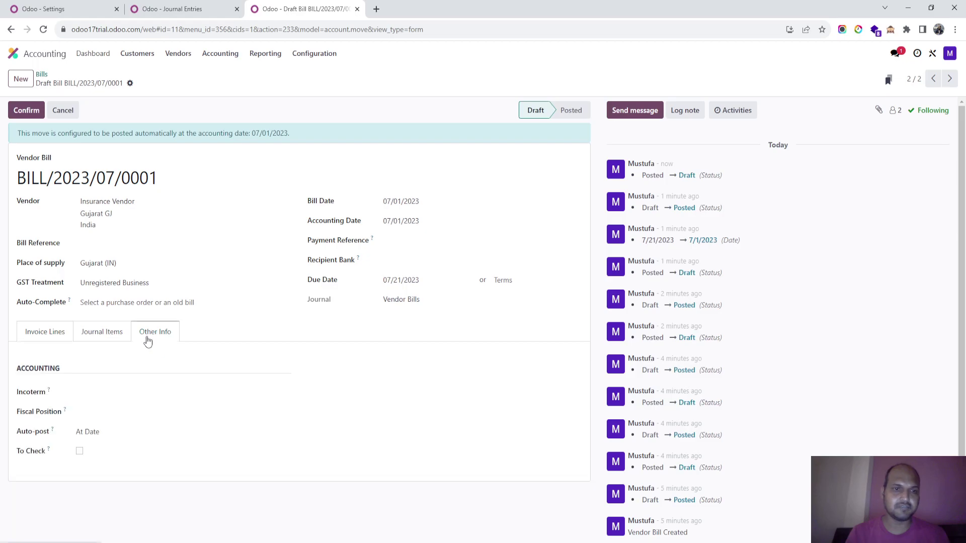
{"action": "left_click", "coordinate": [102, 433]}
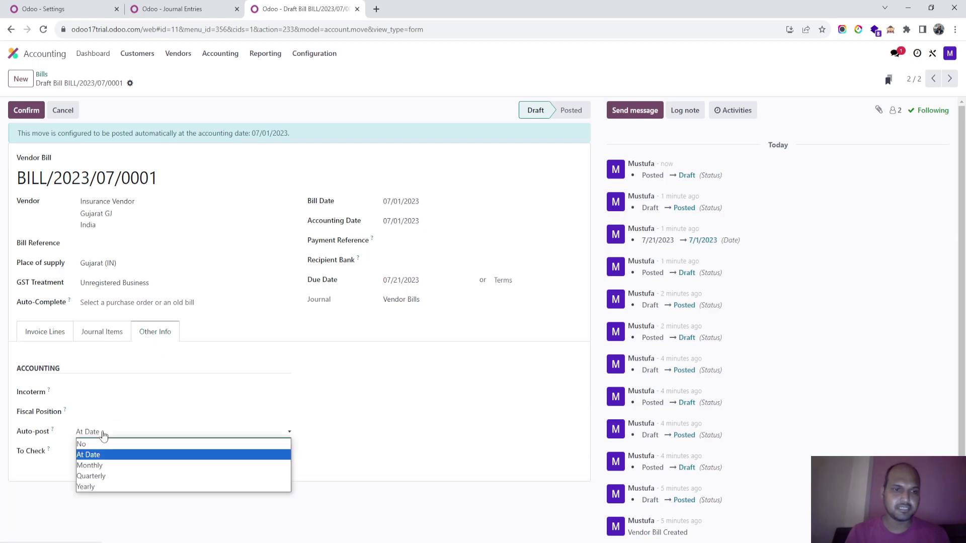
{"action": "left_click", "coordinate": [103, 466]}
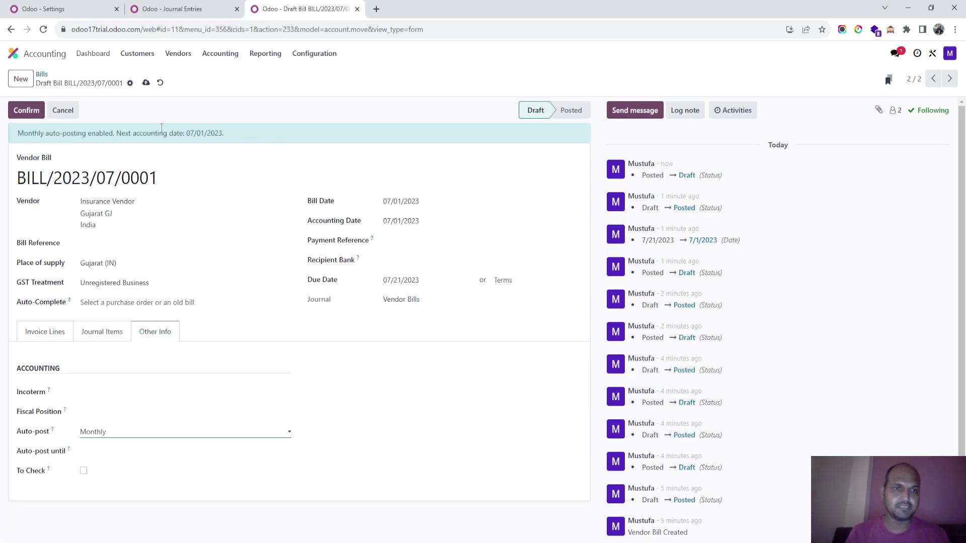
{"action": "left_click", "coordinate": [145, 83]}
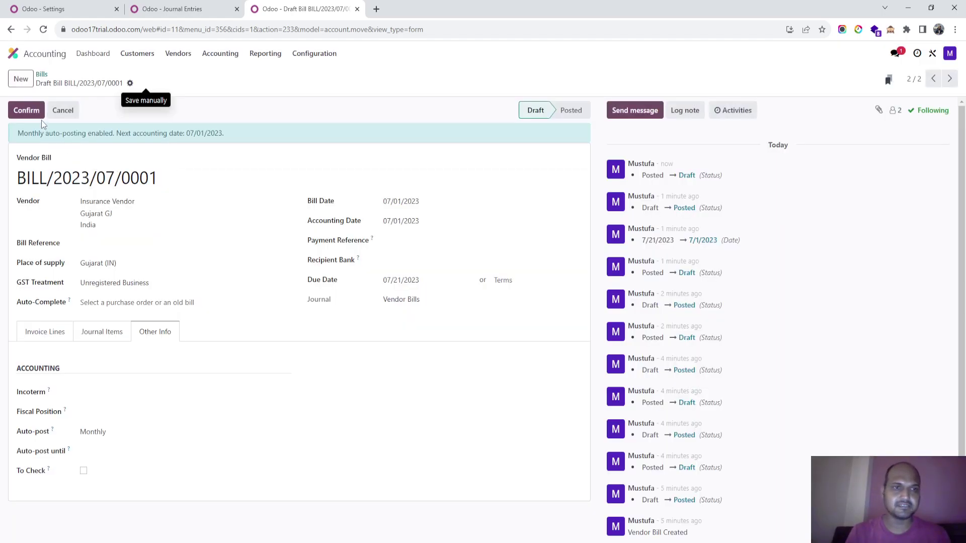
{"action": "left_click", "coordinate": [26, 110]}
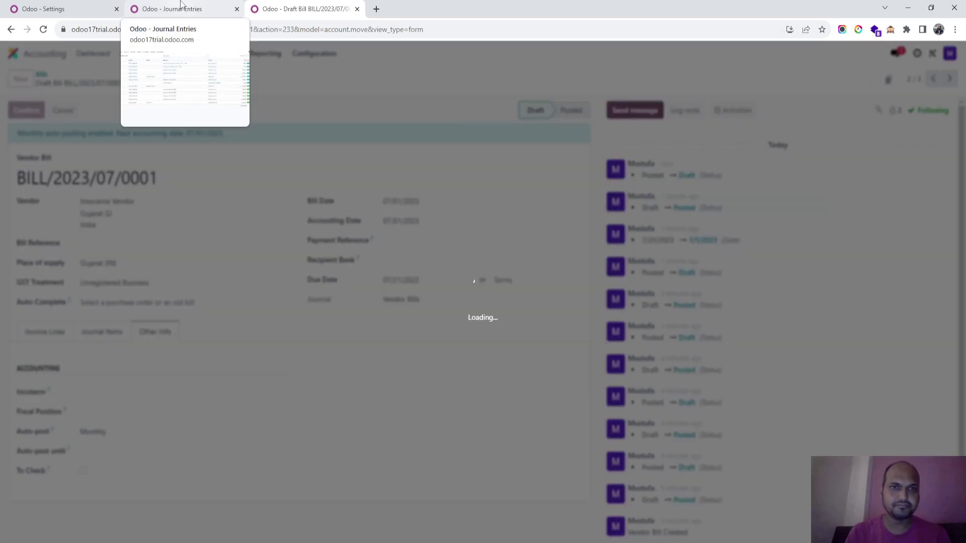
Reload the journal entries list and remove the Posted filter to review draft and posted entries.
{"action": "left_click", "coordinate": [181, 9]}
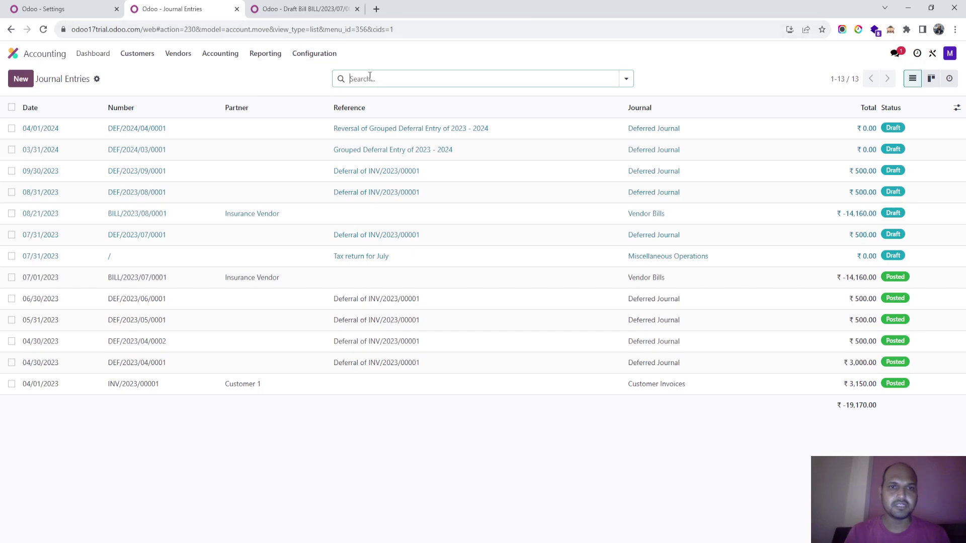
{"action": "left_click", "coordinate": [237, 55]}
{"action": "left_click", "coordinate": [246, 89]}
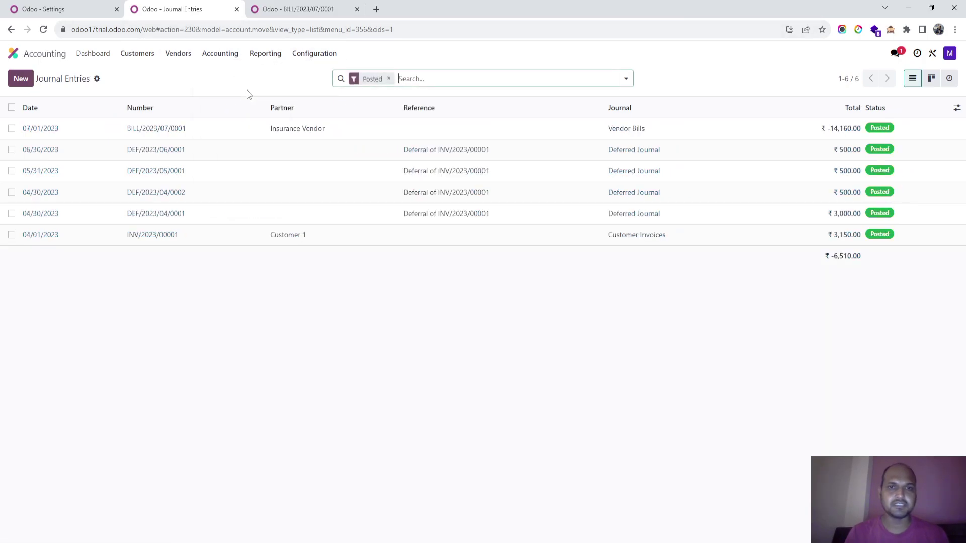
{"action": "left_click", "coordinate": [385, 79]}
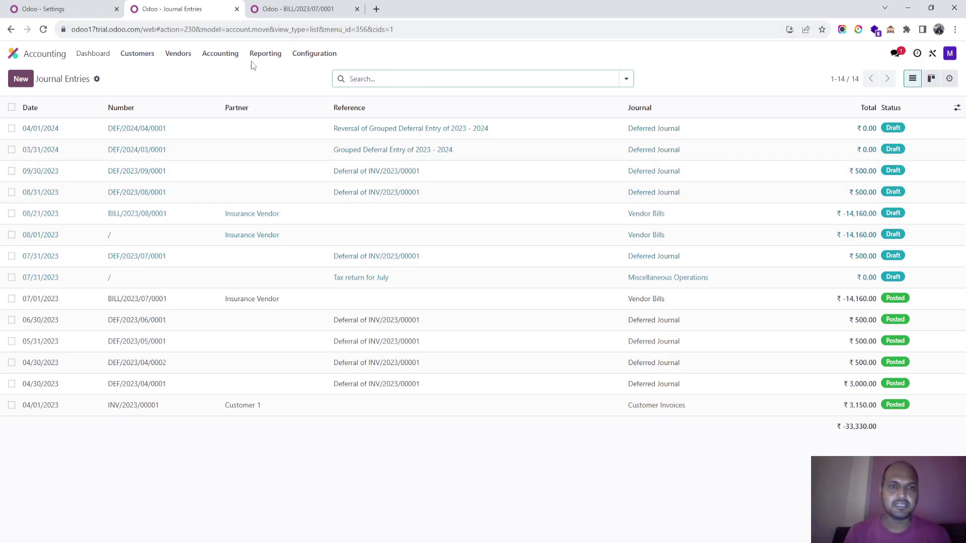
Open the Deferred Expense report, set its period to fiscal year 2023 - 2024 and generate the deferred entry.
{"action": "left_click", "coordinate": [265, 54]}
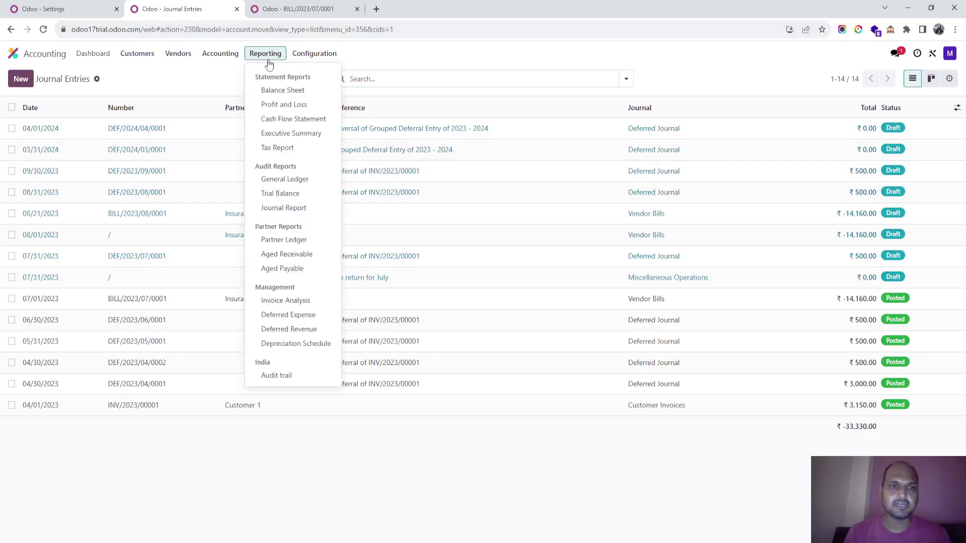
{"action": "left_click", "coordinate": [300, 315]}
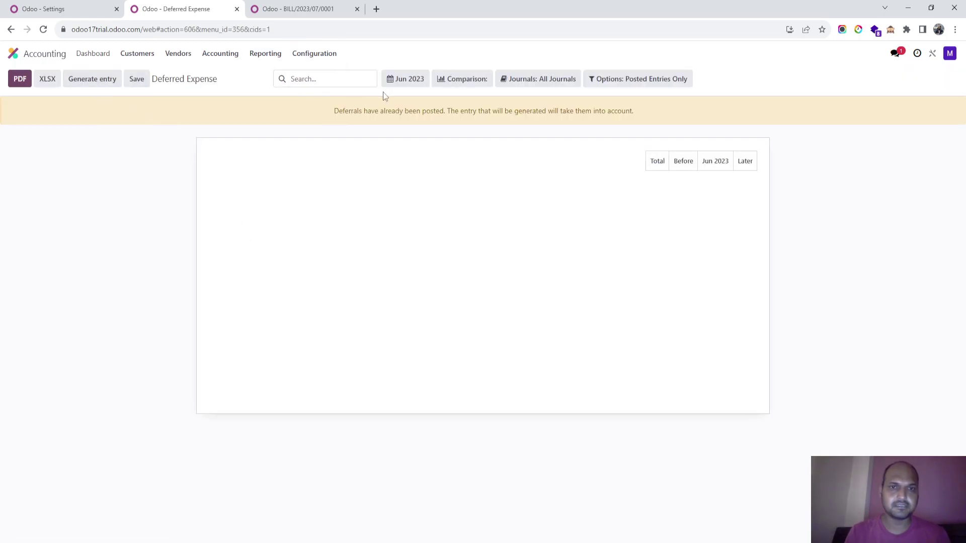
{"action": "left_click", "coordinate": [409, 79]}
{"action": "left_click", "coordinate": [411, 131]}
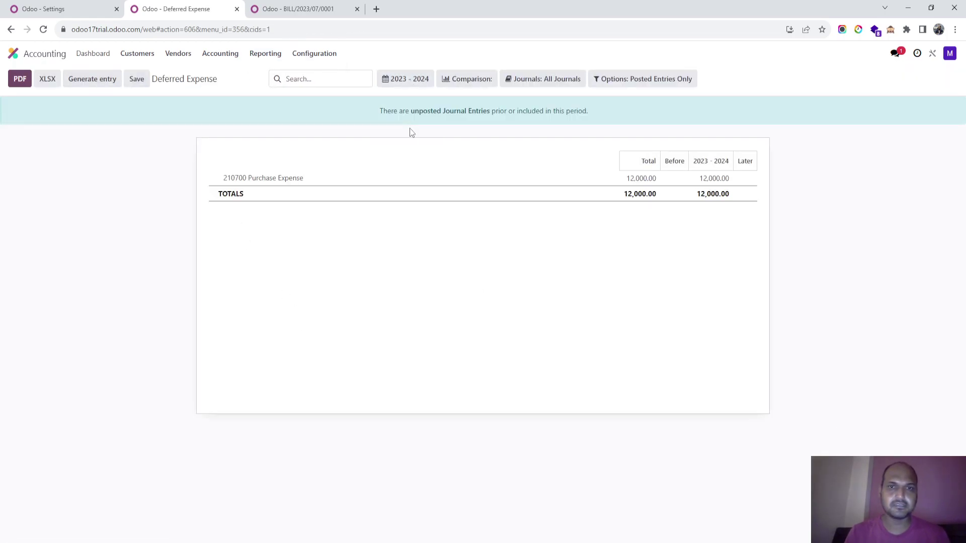
{"action": "left_click", "coordinate": [91, 78]}
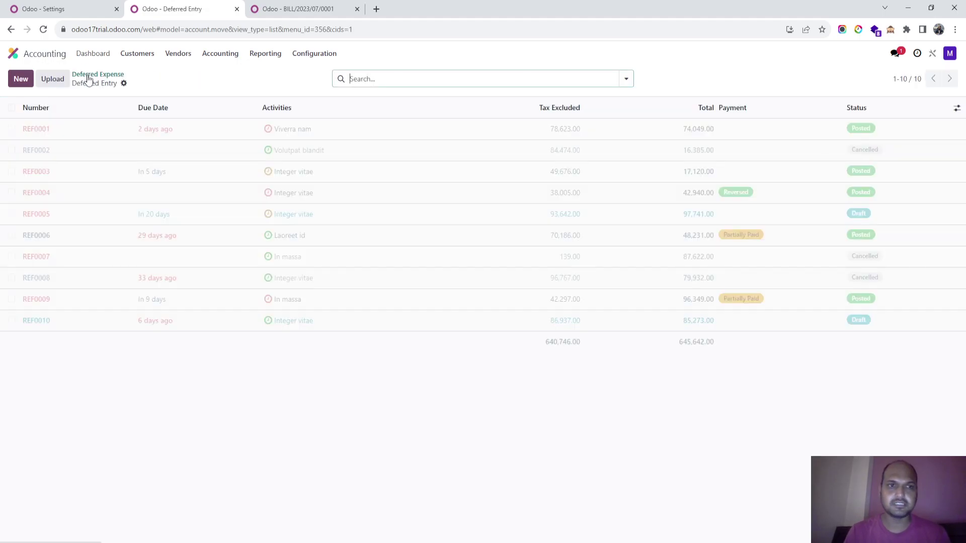
Open the Journal Entries list and remove the Posted filter to review draft and posted entries together.
{"action": "left_click", "coordinate": [285, 14]}
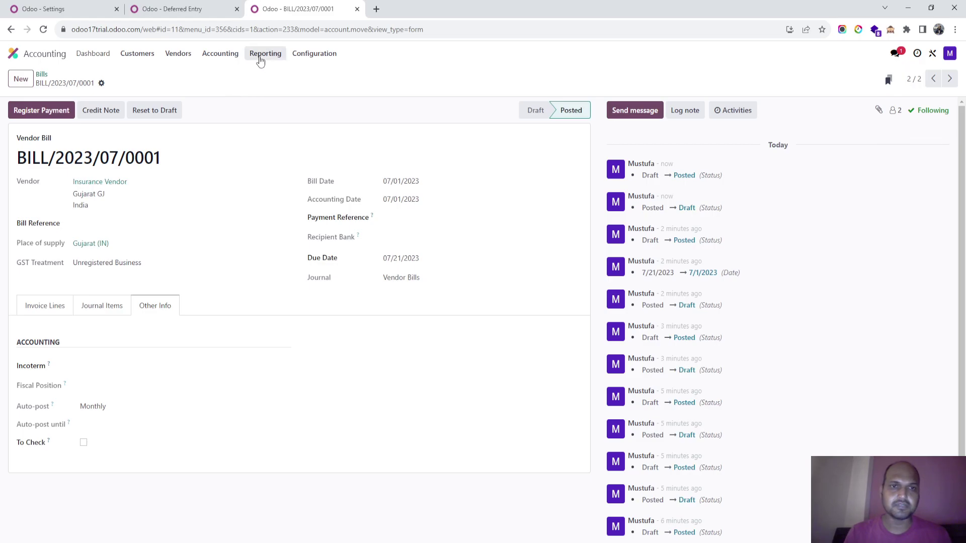
{"action": "left_click", "coordinate": [173, 14]}
{"action": "left_click", "coordinate": [237, 56]}
{"action": "left_click", "coordinate": [233, 91]}
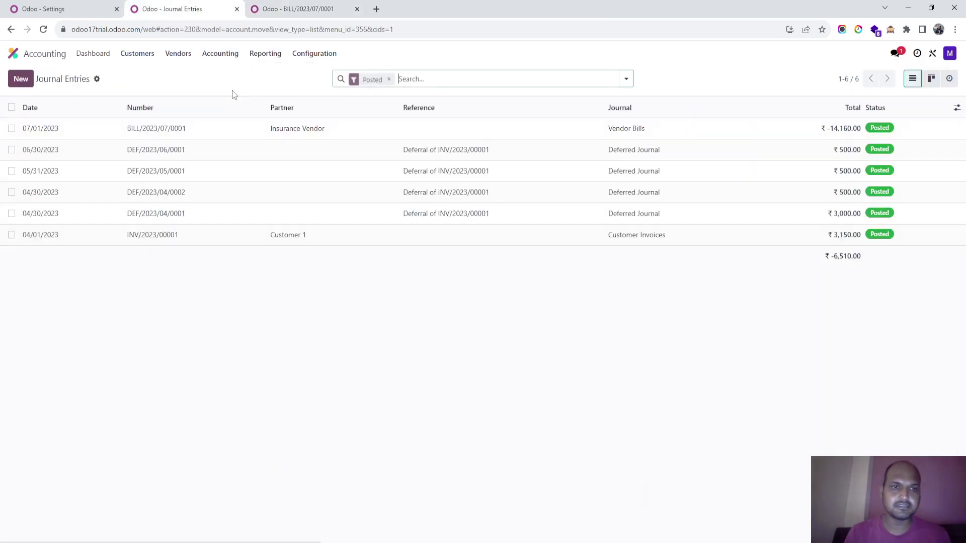
{"action": "key", "text": "BackSpace"}
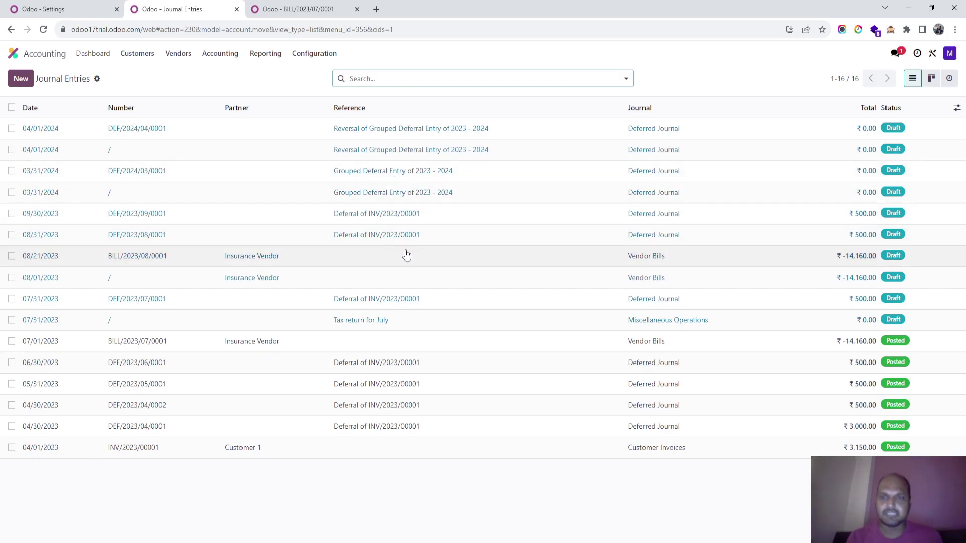
Examine the journal items, invoice lines and auto-post information of vendor bill BILL/2023/07/0001.
{"action": "left_click", "coordinate": [299, 11]}
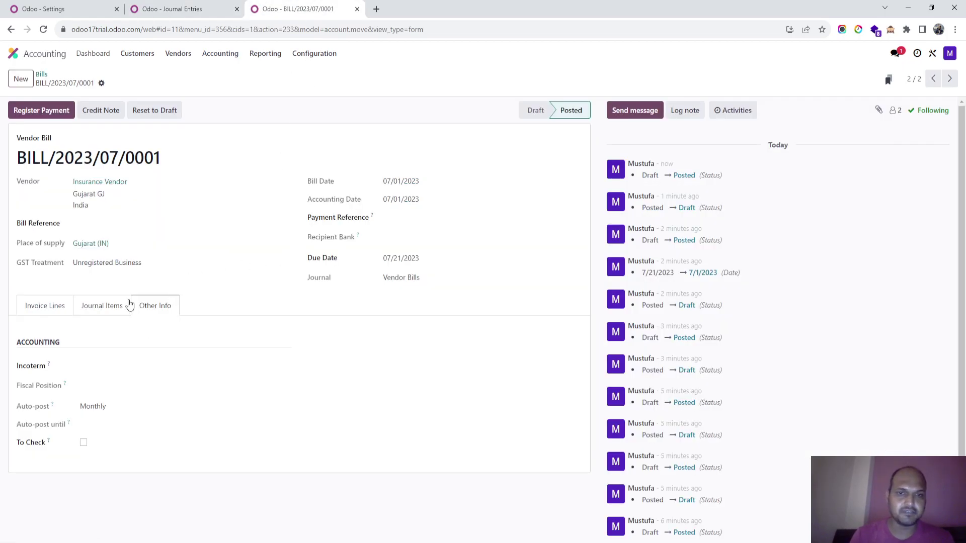
{"action": "left_click", "coordinate": [99, 305]}
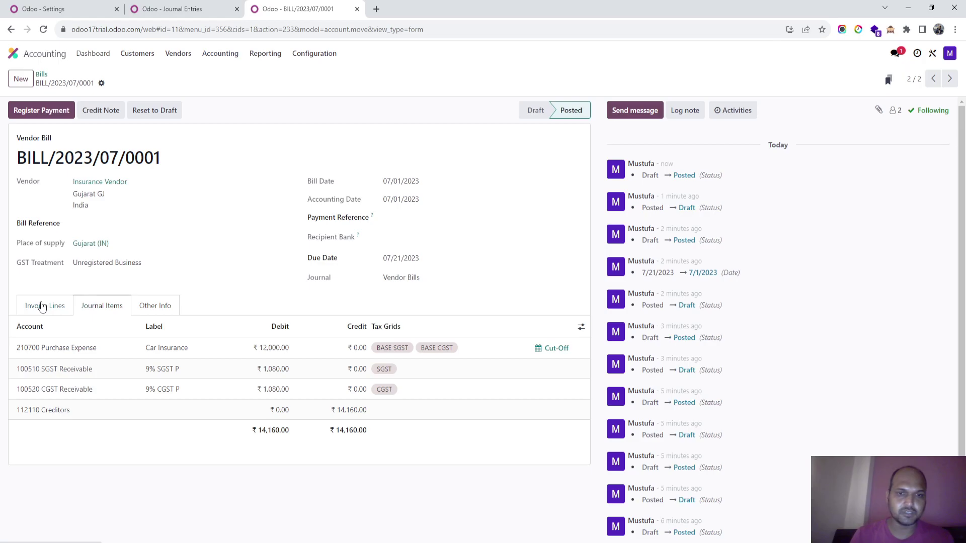
{"action": "left_click", "coordinate": [42, 307]}
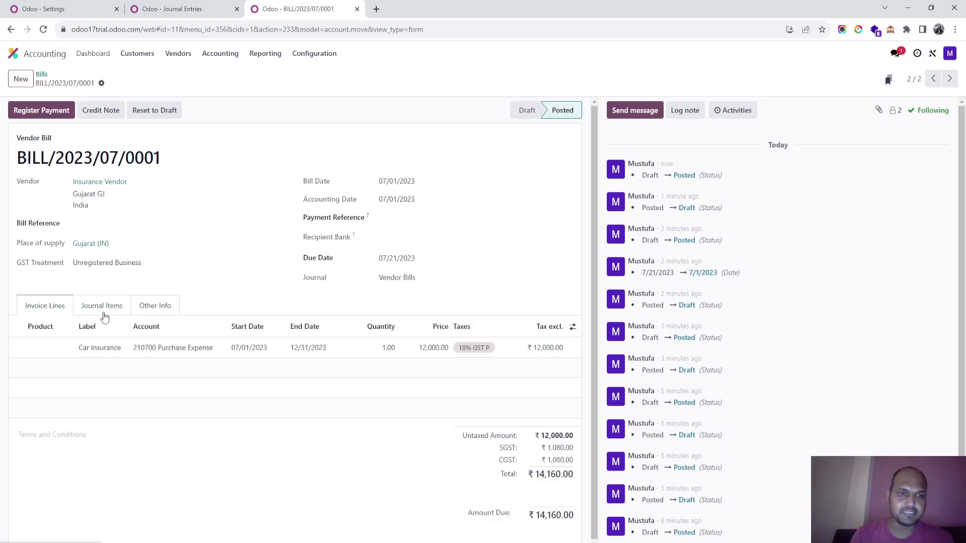
{"action": "left_click", "coordinate": [154, 307]}
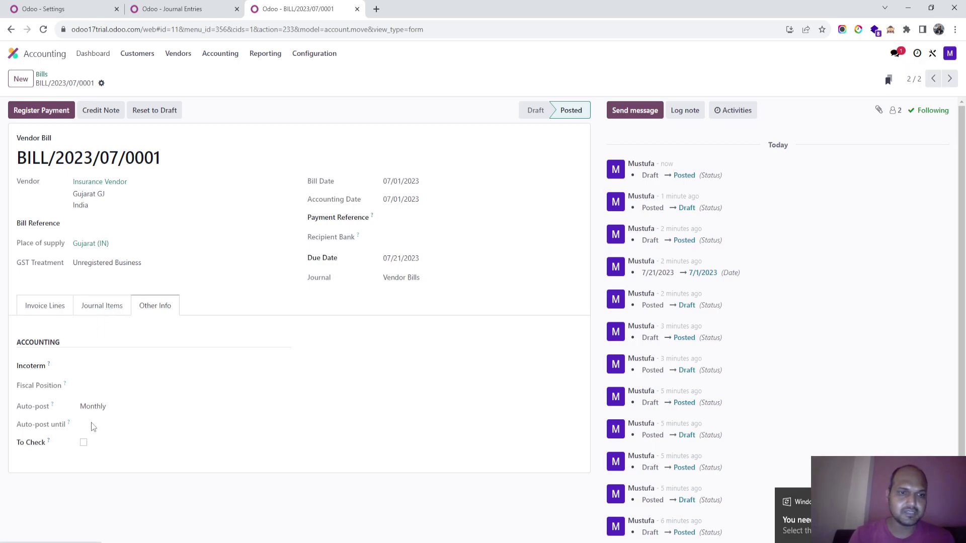
{"action": "left_click", "coordinate": [52, 305]}
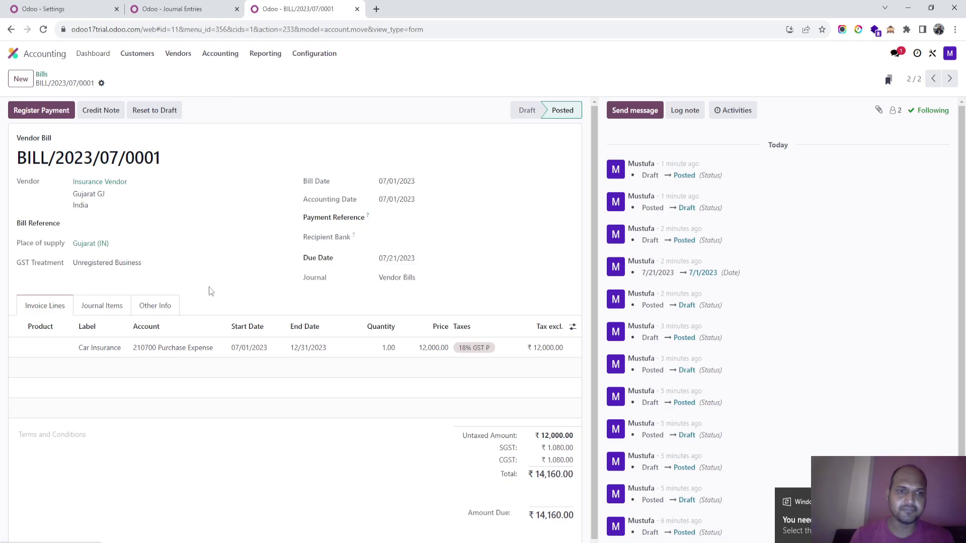
Reset vendor bill BILL/2023/07/0001 to draft, set its Auto-post option to No and return to the invoice lines.
{"action": "left_click", "coordinate": [163, 110]}
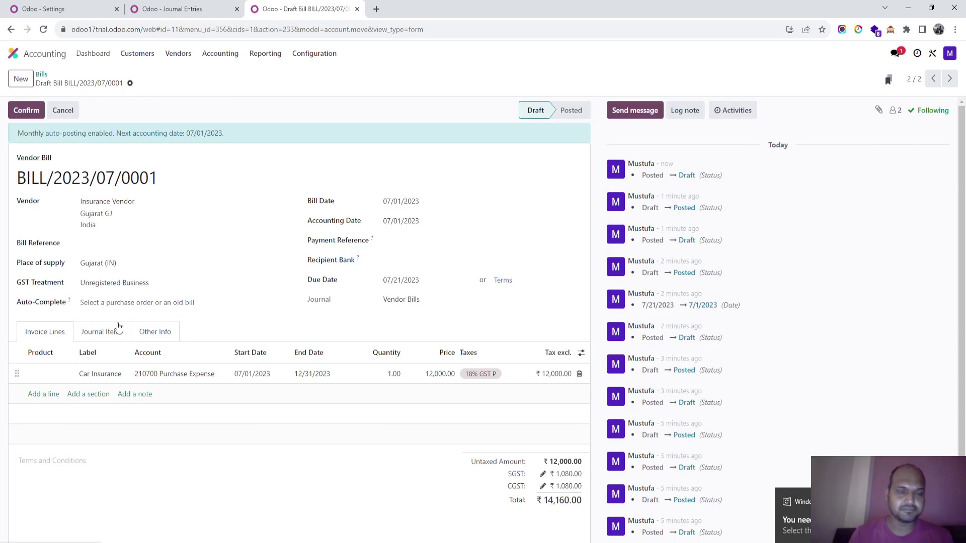
{"action": "left_click", "coordinate": [116, 327]}
{"action": "left_click", "coordinate": [147, 338]}
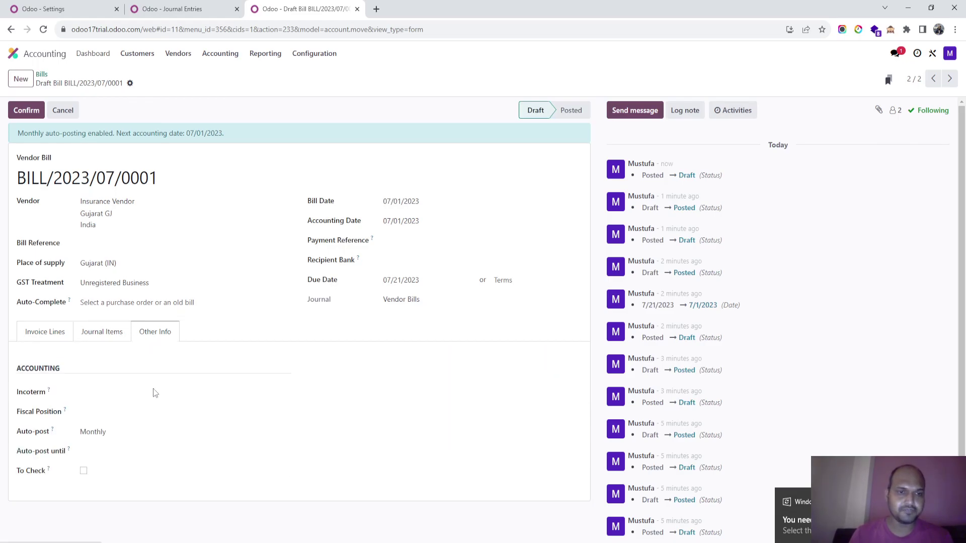
{"action": "left_click", "coordinate": [126, 434]}
{"action": "left_click", "coordinate": [121, 444]}
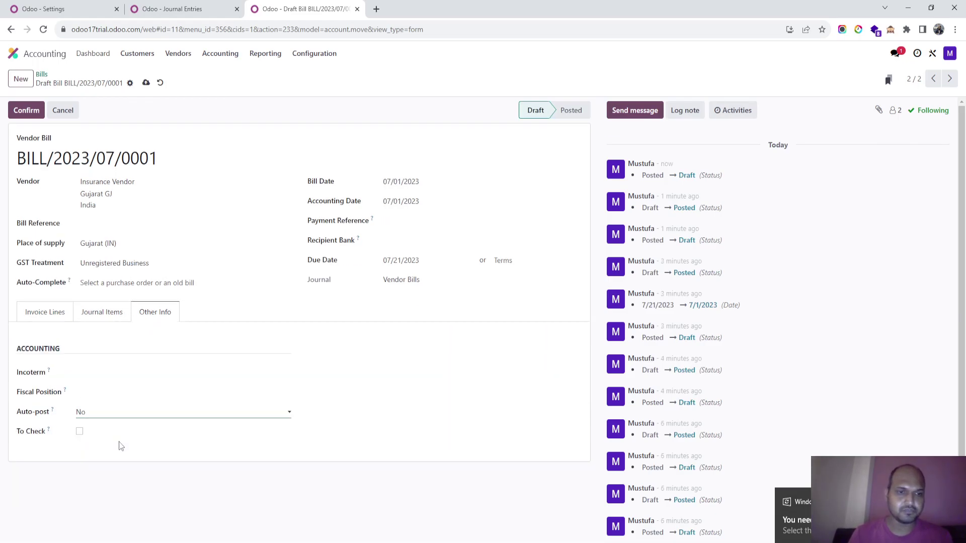
{"action": "left_click", "coordinate": [46, 311]}
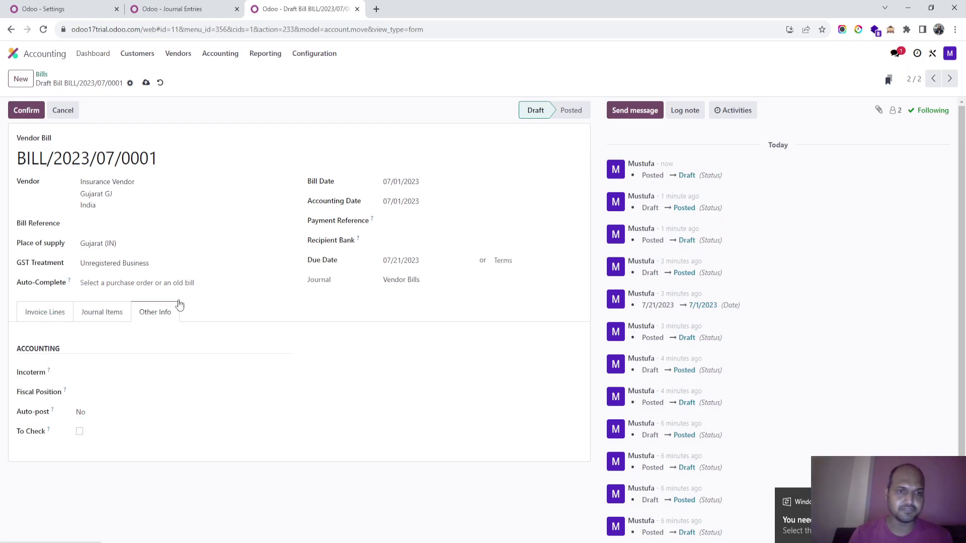
Set the draft bill's accounting date to 12/31/2023 and try to save it.
{"action": "left_click", "coordinate": [421, 203]}
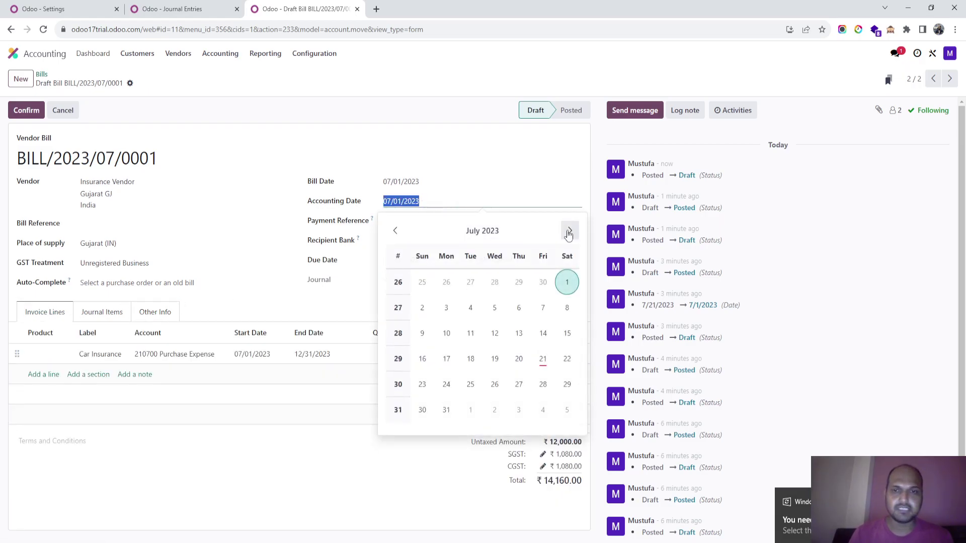
{"action": "left_click", "coordinate": [569, 232]}
{"action": "left_click", "coordinate": [570, 232]}
{"action": "left_click", "coordinate": [570, 232]}
{"action": "left_click", "coordinate": [569, 232]}
{"action": "left_click", "coordinate": [570, 232]}
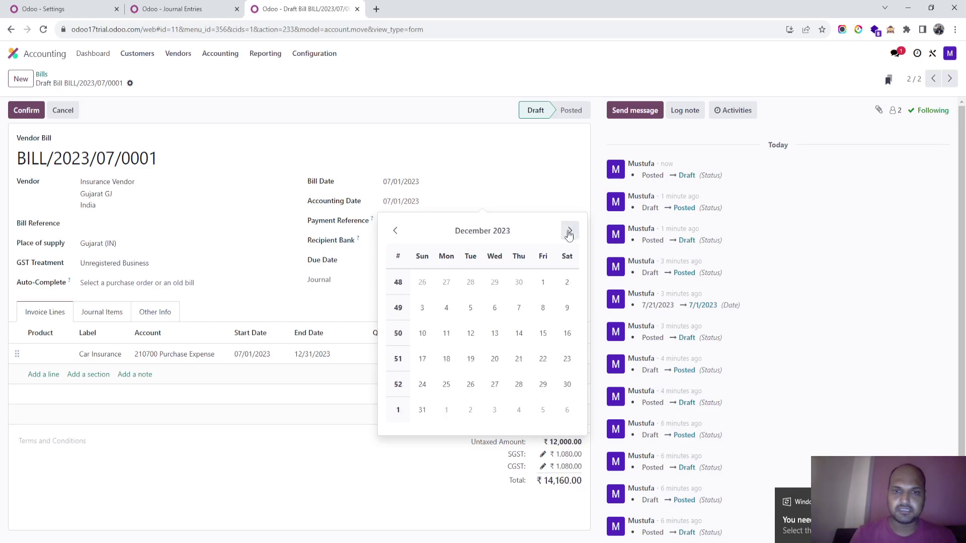
{"action": "left_click", "coordinate": [422, 410]}
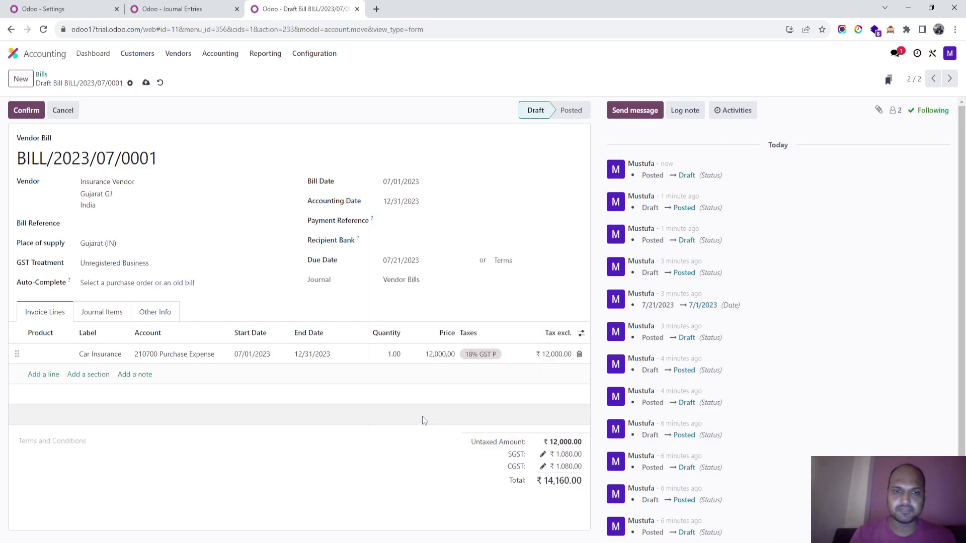
{"action": "left_click", "coordinate": [146, 82]}
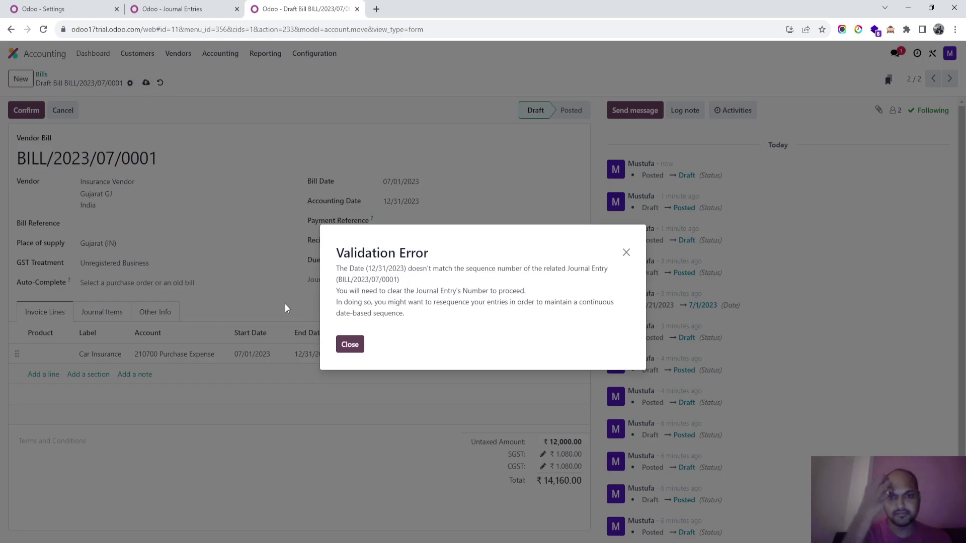
{"action": "left_click", "coordinate": [355, 348]}
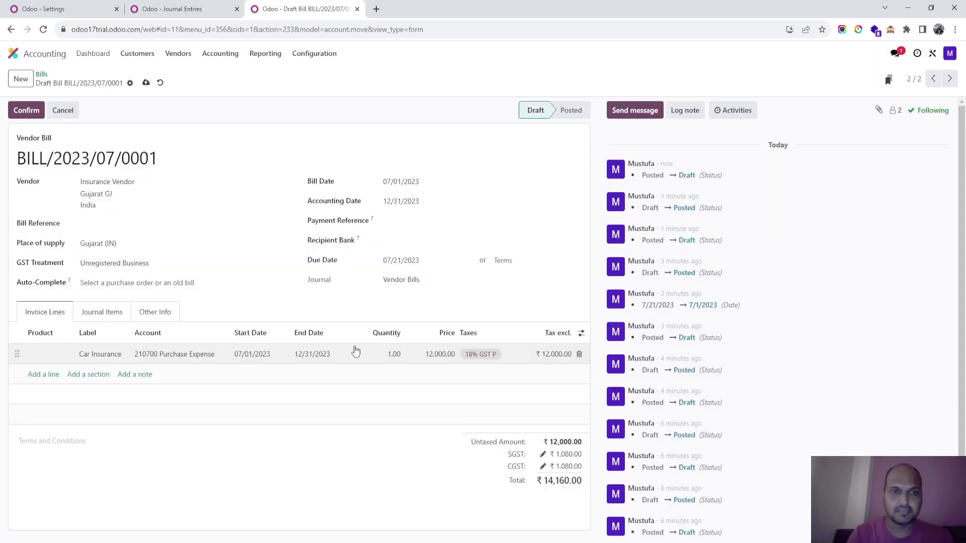
Replace the draft bill's number with "/", save the bill and confirm it.
{"action": "triple_click", "coordinate": [203, 158]}
{"action": "key", "text": "BackSpace"}
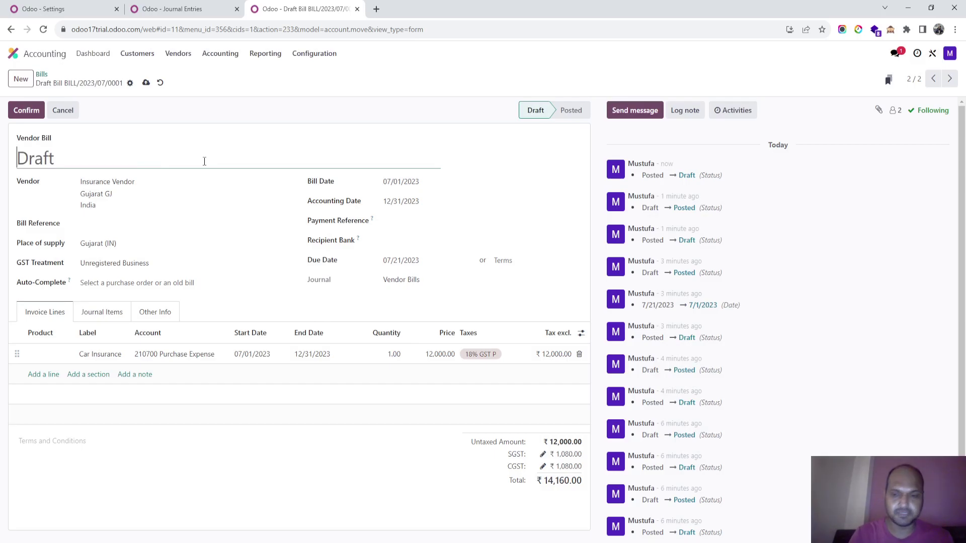
{"action": "type", "text": "/"}
{"action": "left_click", "coordinate": [147, 82]}
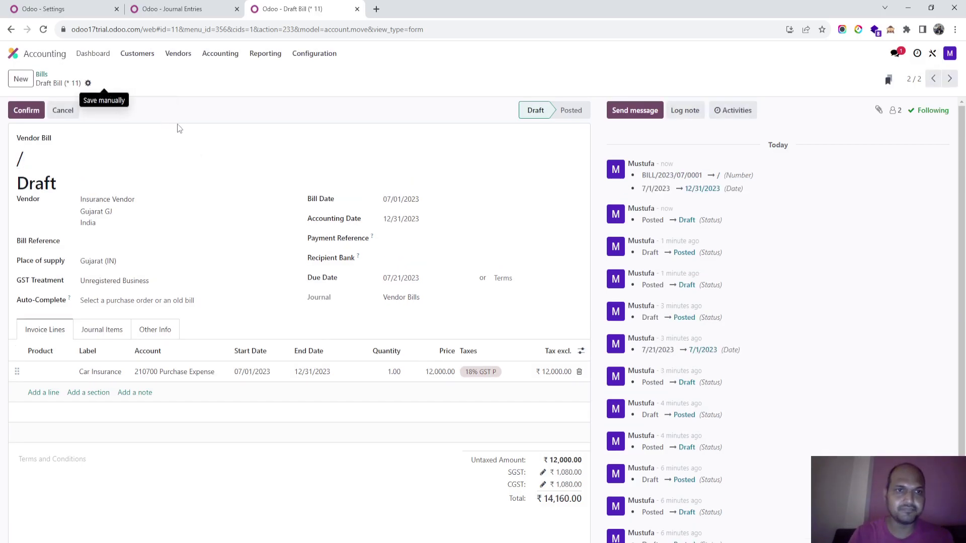
{"action": "left_click", "coordinate": [24, 110]}
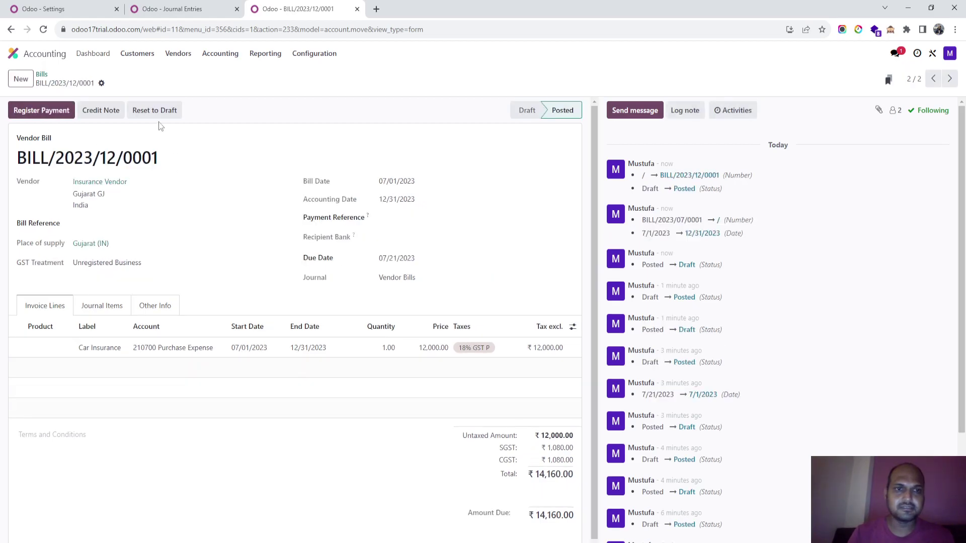
Refresh the journal entries list, check the Insurance Vendor bill dated 12/31/2023 and return to the list.
{"action": "left_click", "coordinate": [210, 7]}
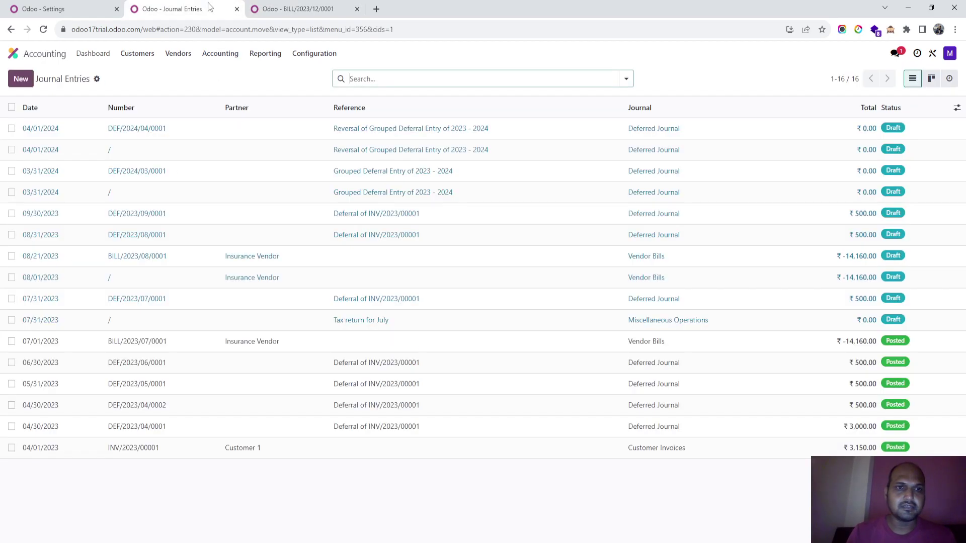
{"action": "key", "text": "Return"}
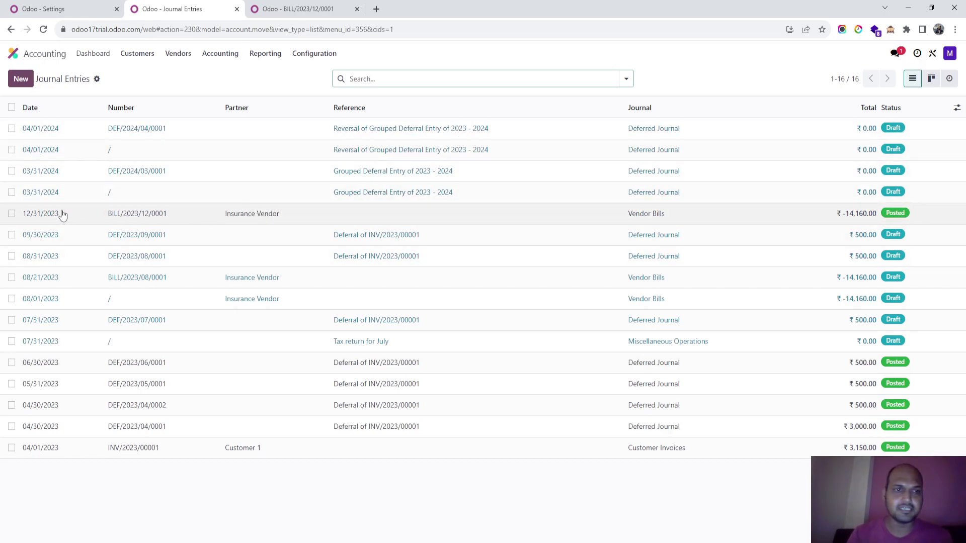
{"action": "left_click", "coordinate": [247, 217]}
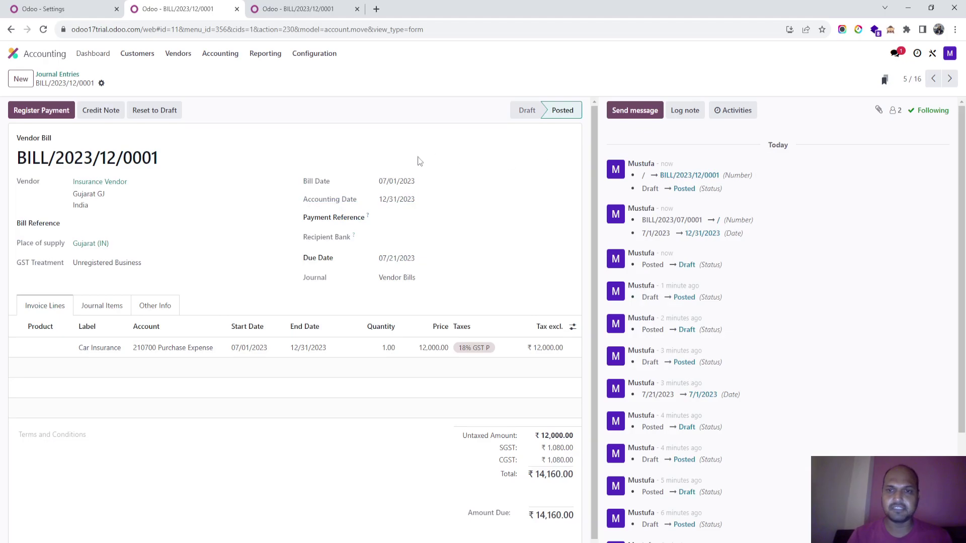
{"action": "left_click", "coordinate": [68, 74]}
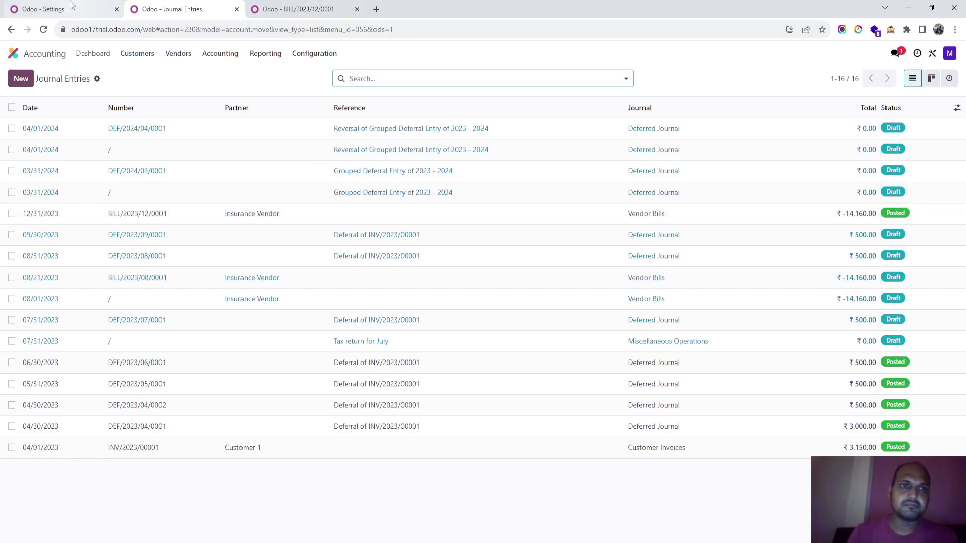
Go to the deferred entries section of the Accounting settings and check the Generate Entries options.
{"action": "left_click", "coordinate": [44, 8]}
{"action": "scroll", "coordinate": [411, 352], "scroll_direction": "down", "scroll_amount": 4}
{"action": "scroll", "coordinate": [413, 354], "scroll_direction": "up", "scroll_amount": 1}
{"action": "scroll", "coordinate": [412, 353], "scroll_direction": "up", "scroll_amount": 3}
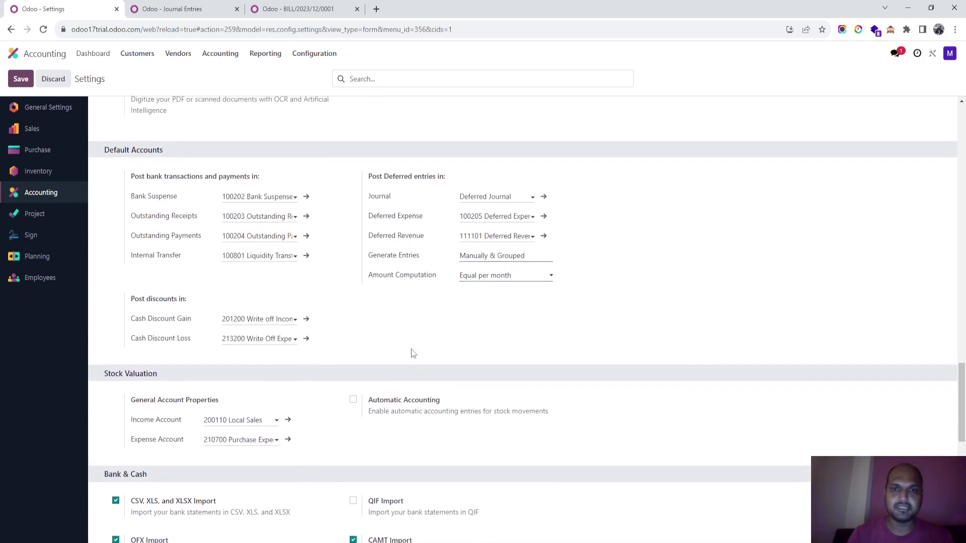
{"action": "left_click", "coordinate": [502, 257]}
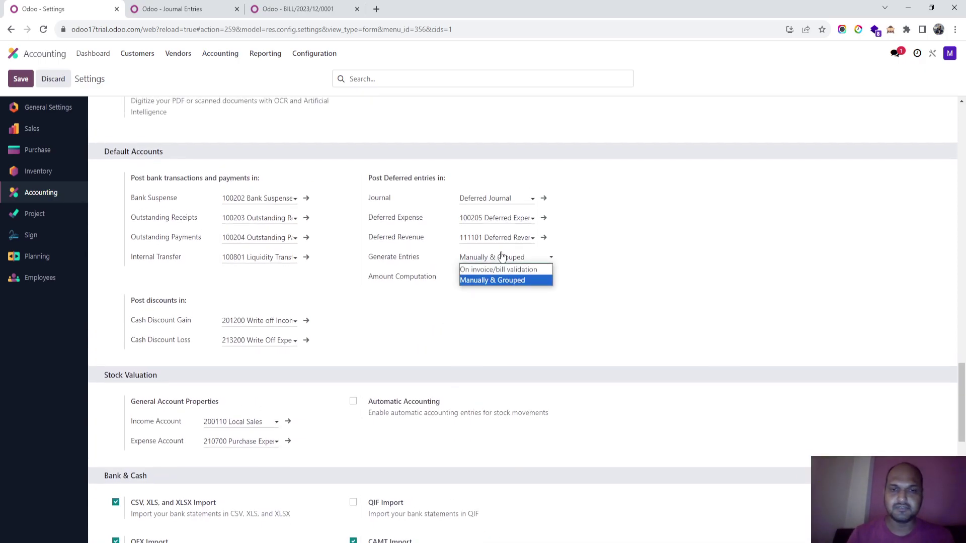
{"action": "left_click", "coordinate": [502, 257]}
Switch Generate Entries to On invoice/bill validation, check the Amount Computation options, and restore Generate Entries to Manually & Grouped.
{"action": "left_click", "coordinate": [498, 262]}
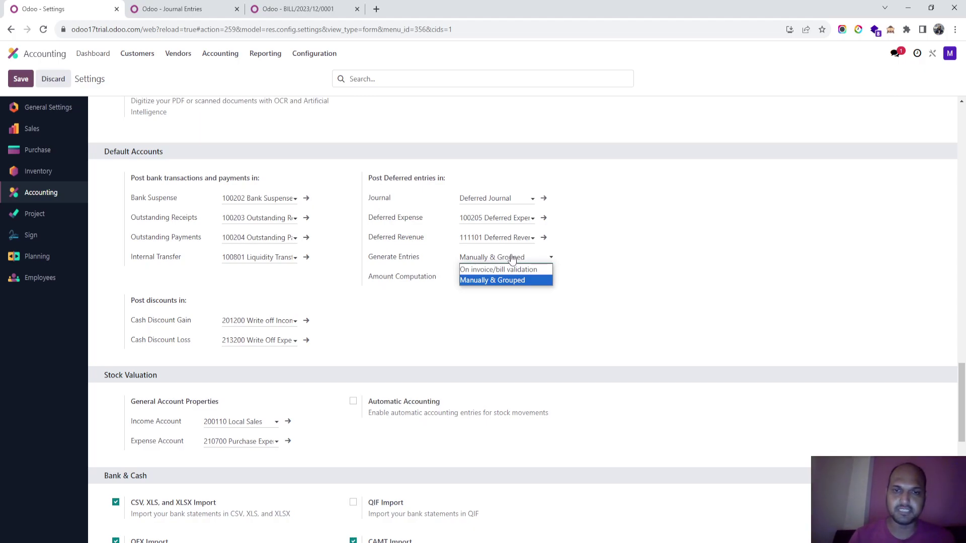
{"action": "left_click", "coordinate": [546, 271]}
{"action": "left_click", "coordinate": [533, 280]}
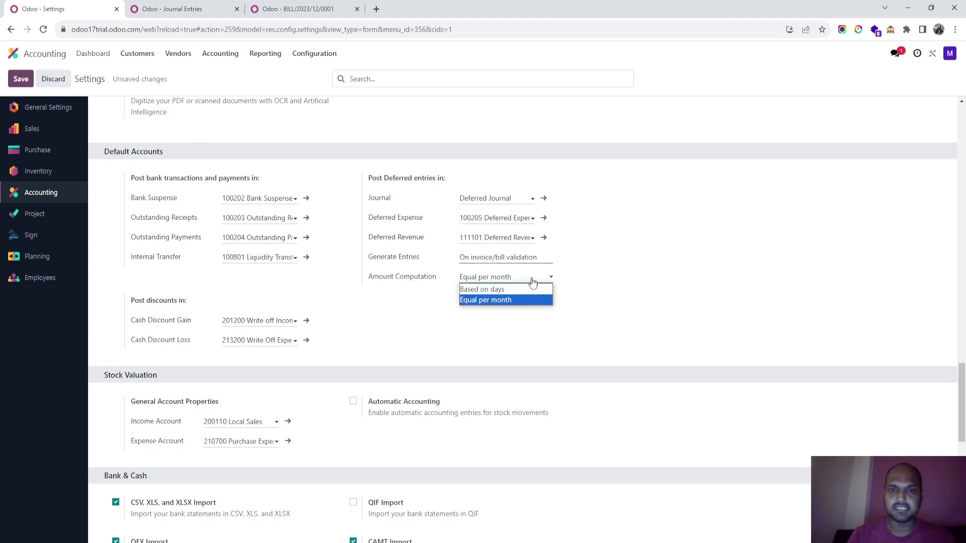
{"action": "left_click", "coordinate": [533, 280]}
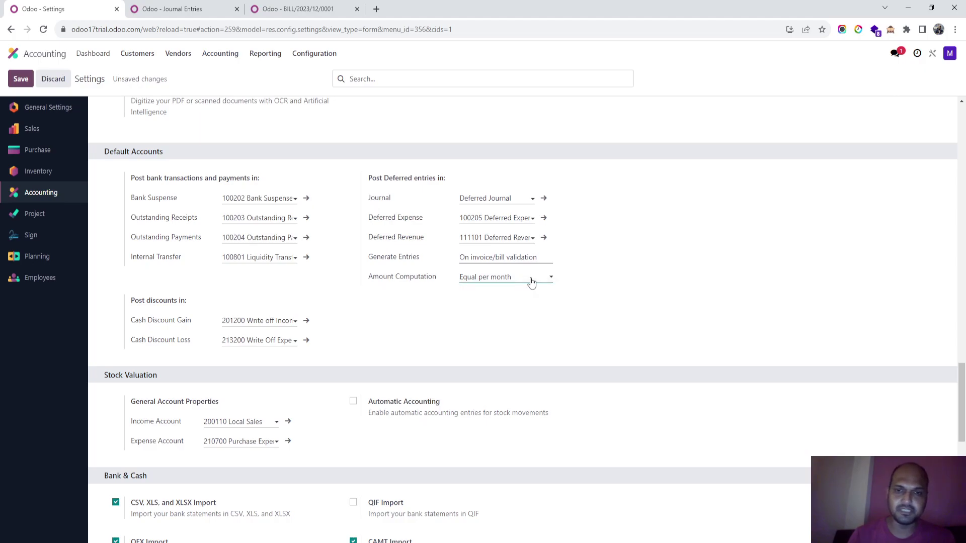
{"action": "left_click", "coordinate": [513, 259]}
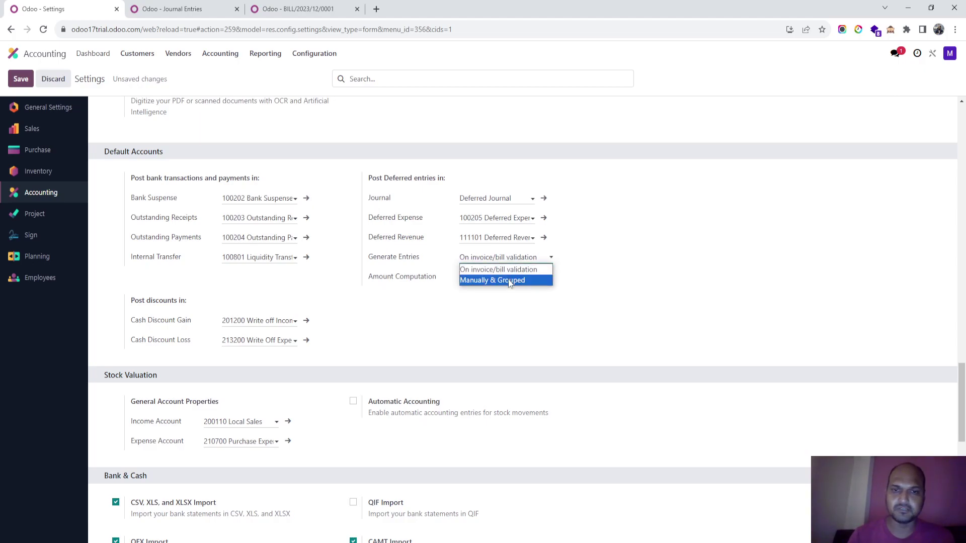
{"action": "left_click", "coordinate": [508, 280]}
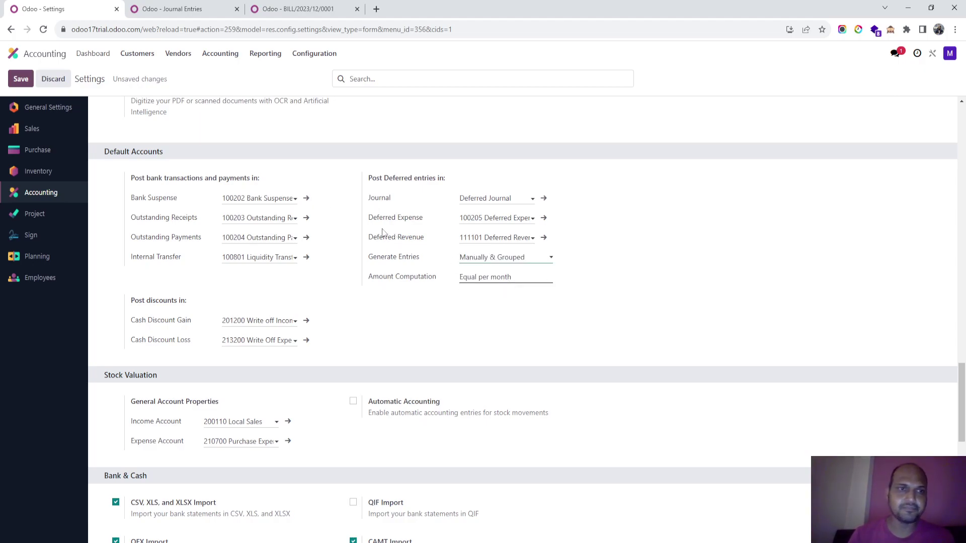